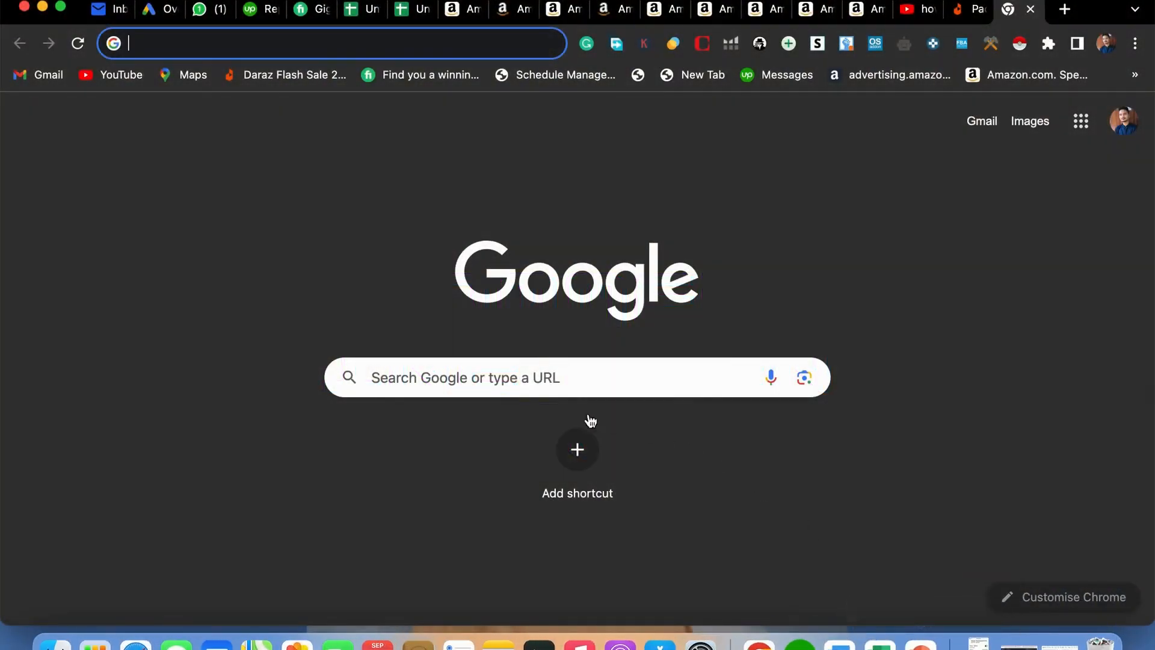
Step: Find the Daraz seller center through Google and open the seller account's form for adding a product
{"action": "left_click", "coordinate": [481, 379]}
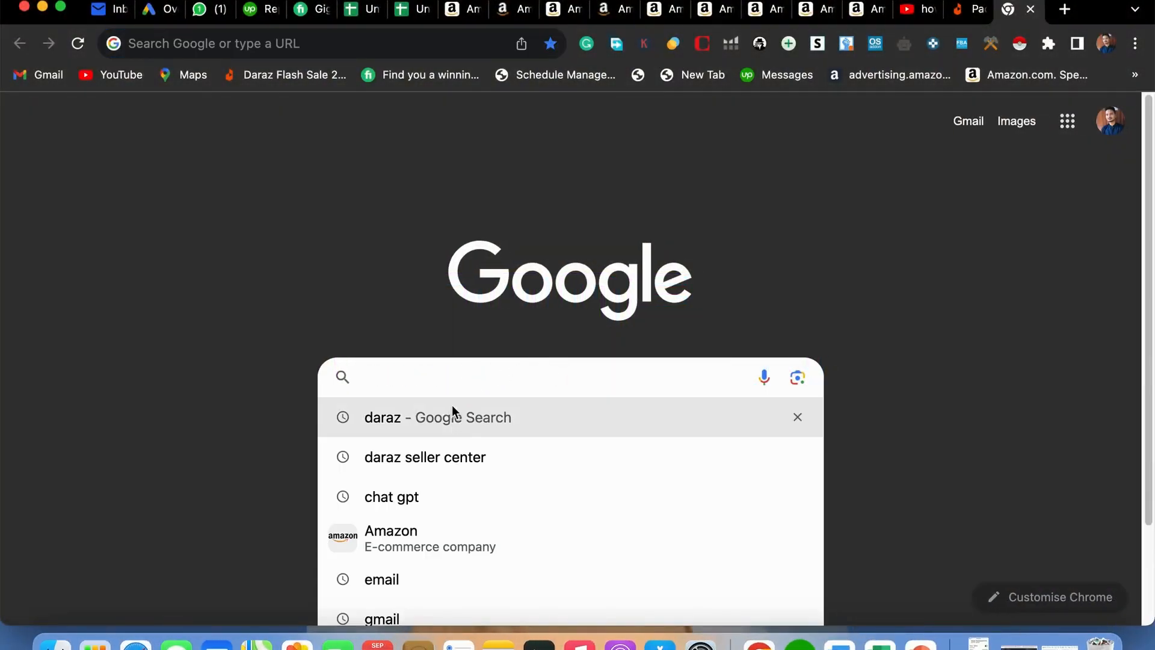
{"action": "left_click", "coordinate": [427, 457]}
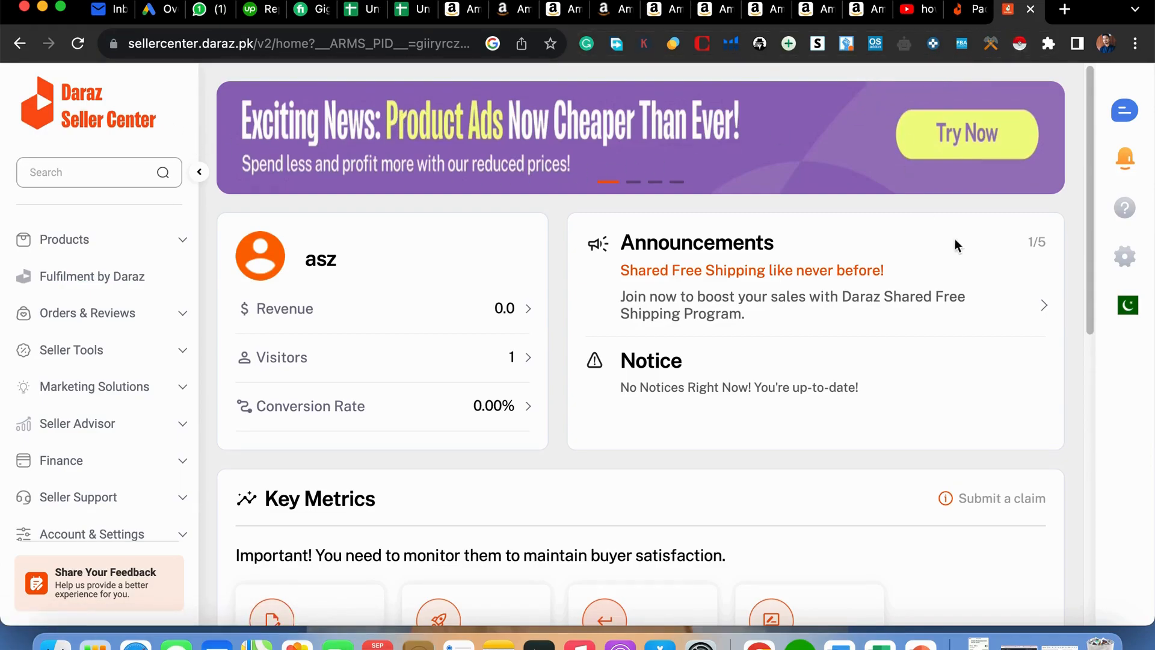
{"action": "mouse_move", "coordinate": [1097, 140]}
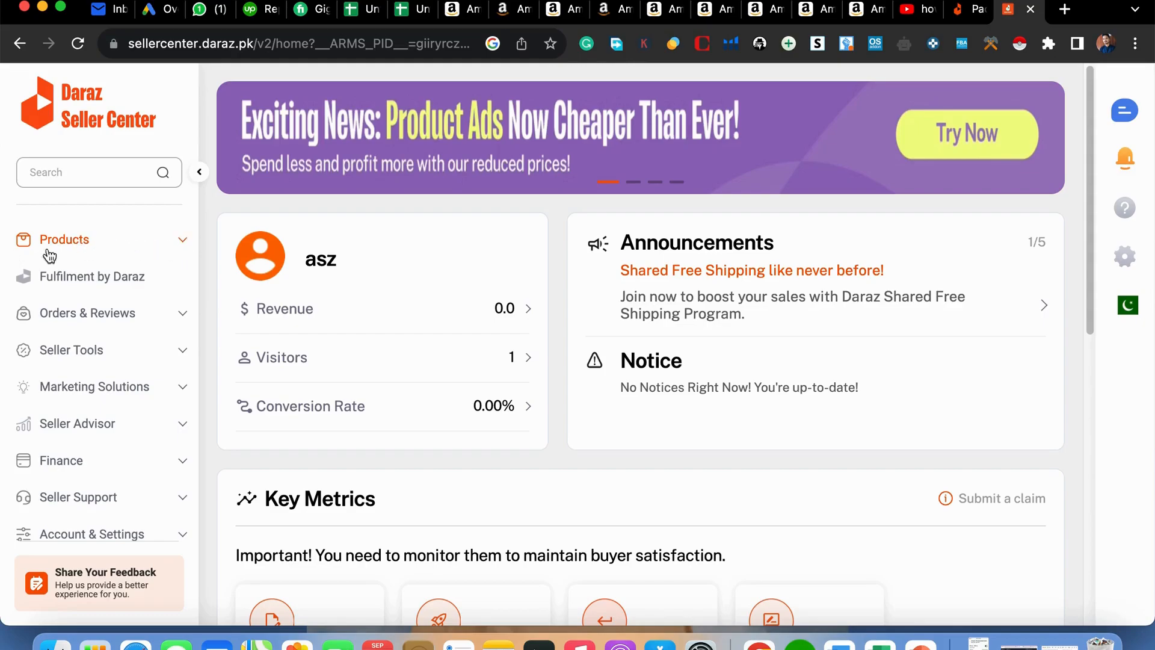
{"action": "left_click", "coordinate": [182, 245]}
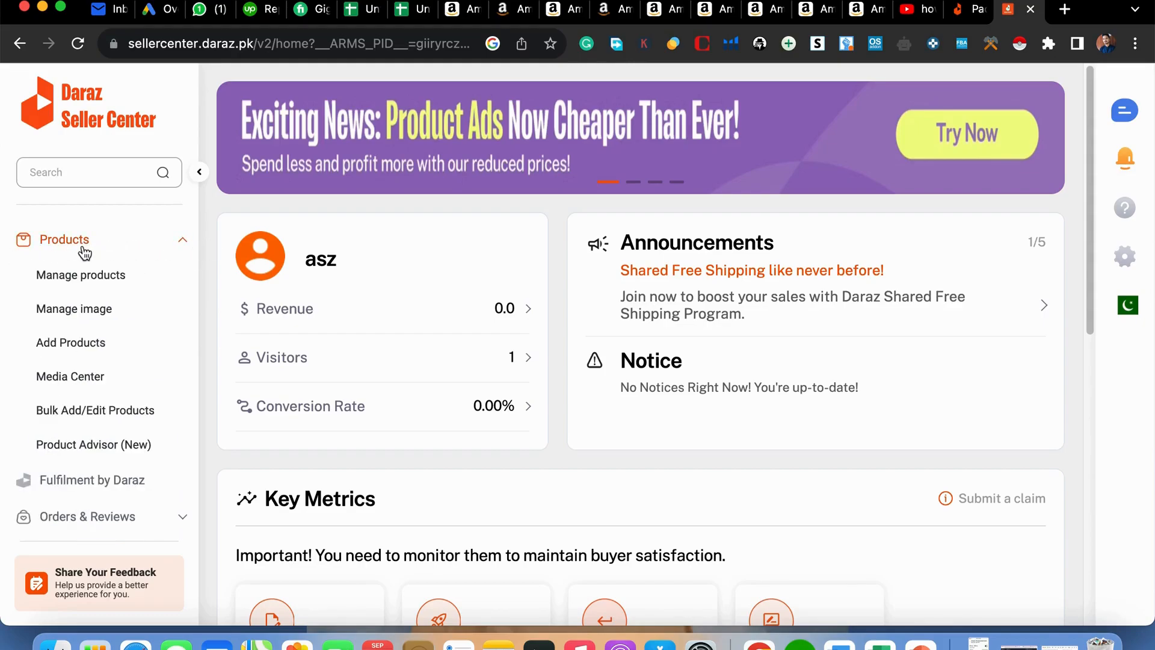
{"action": "left_click", "coordinate": [126, 355]}
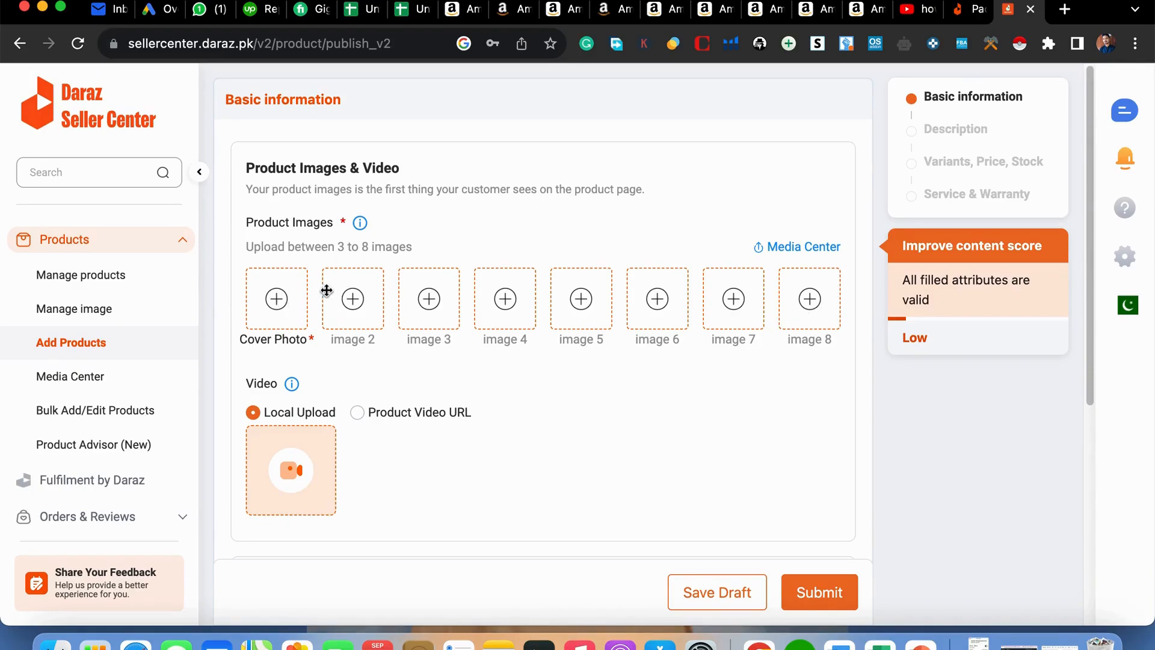
Step: Upload the local image 3.jpg from Downloads as the product's cover photo
{"action": "left_click", "coordinate": [276, 301]}
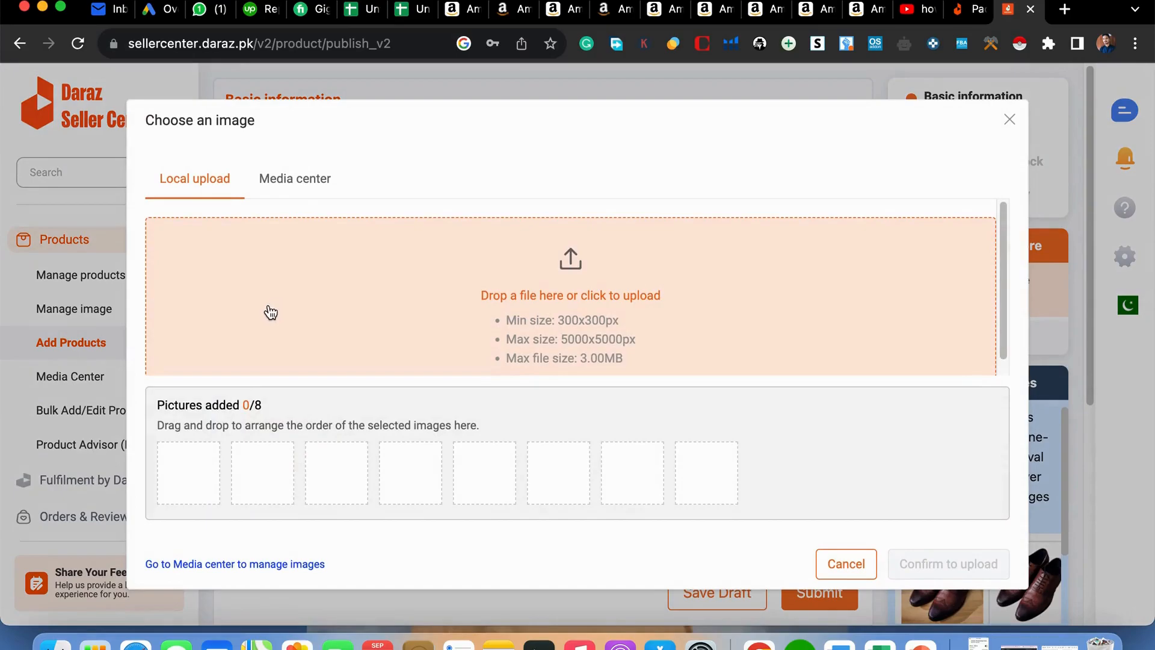
{"action": "left_click", "coordinate": [295, 184]}
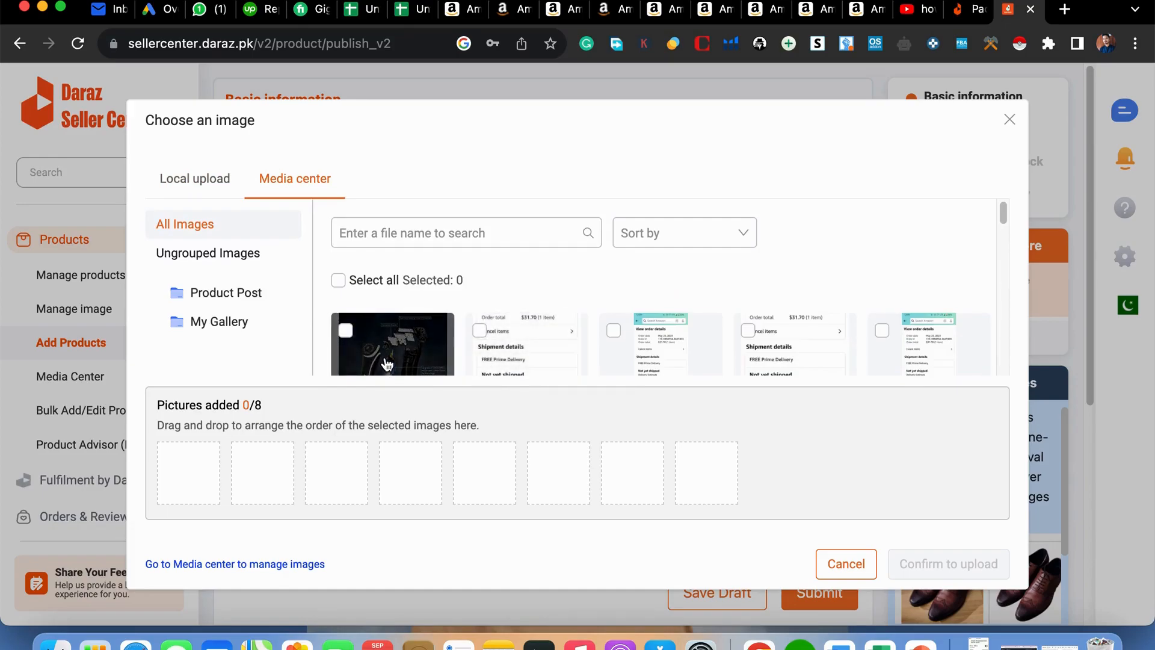
{"action": "left_click", "coordinate": [194, 180]}
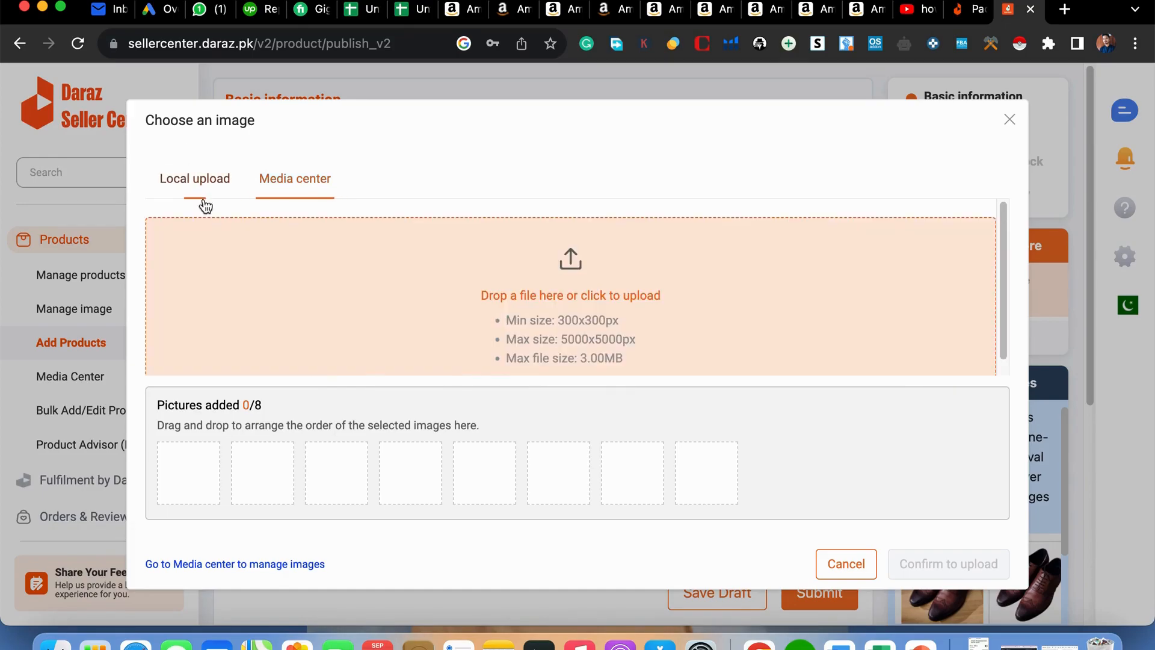
{"action": "left_click", "coordinate": [570, 292]}
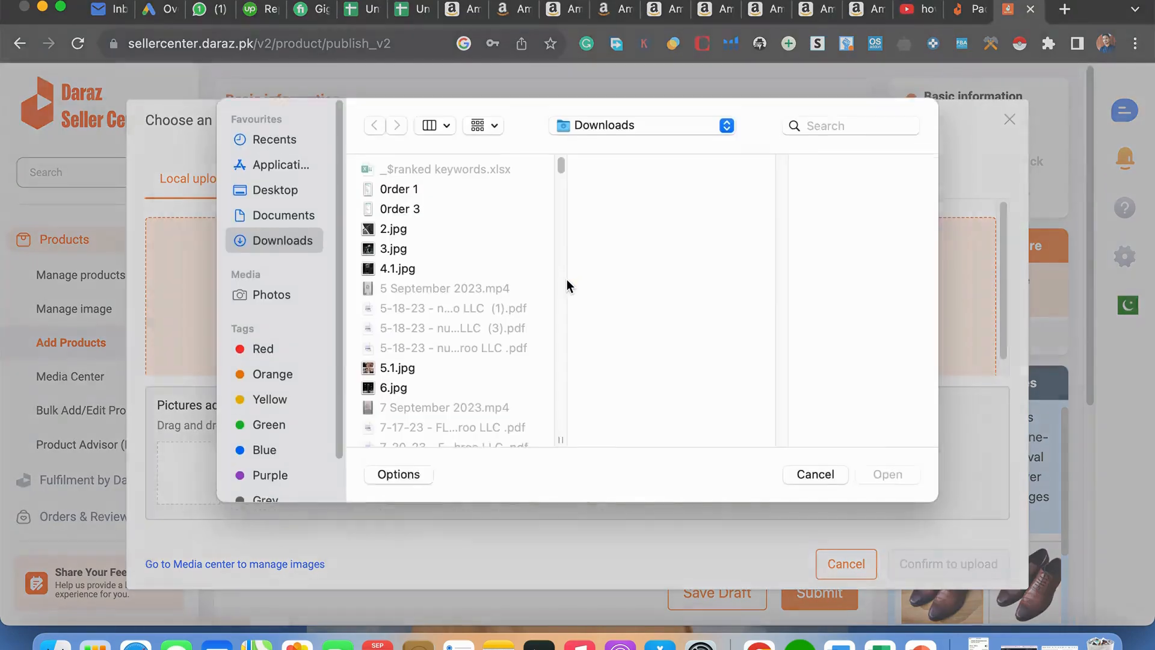
{"action": "left_click", "coordinate": [413, 255]}
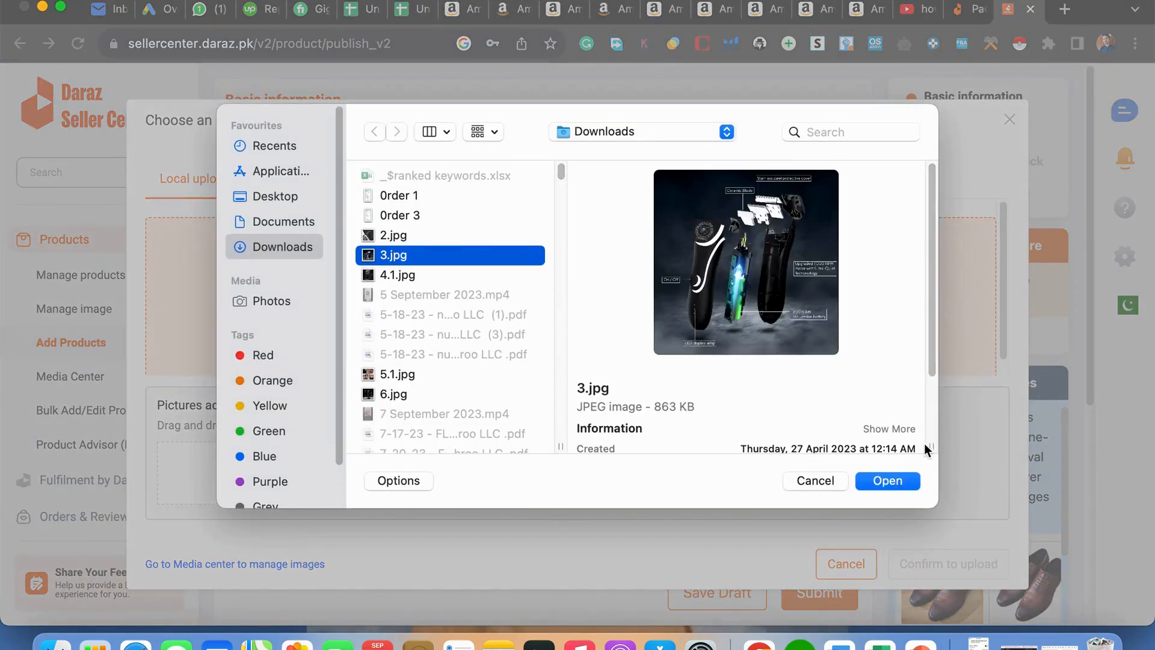
{"action": "left_click", "coordinate": [895, 481]}
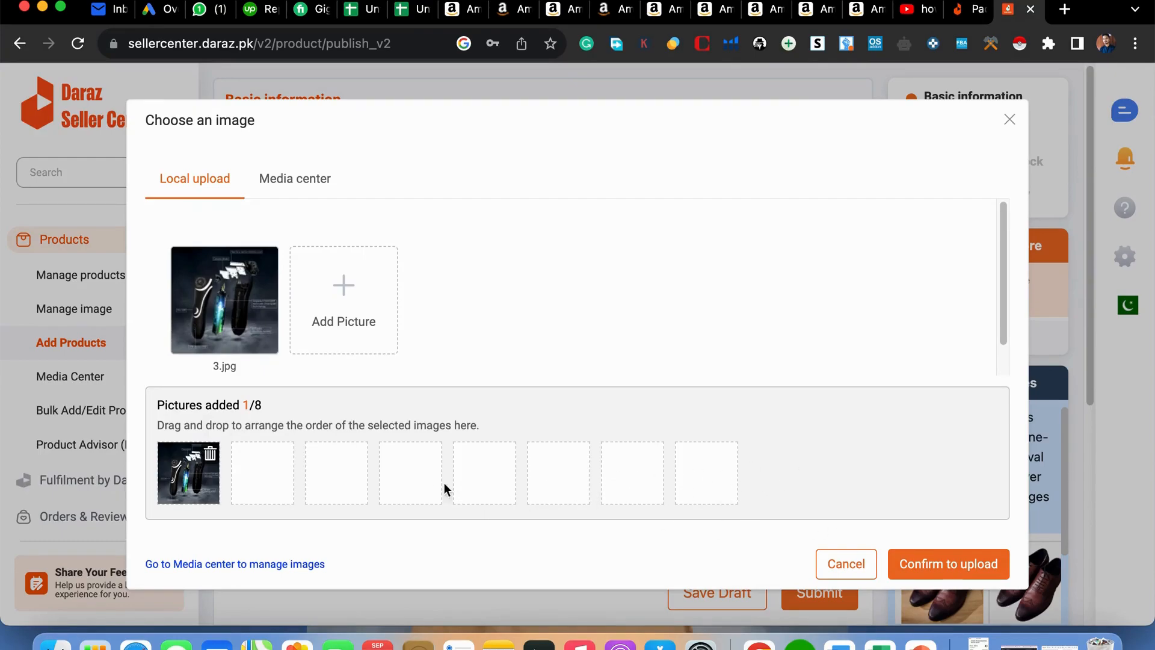
{"action": "left_click", "coordinate": [954, 580]}
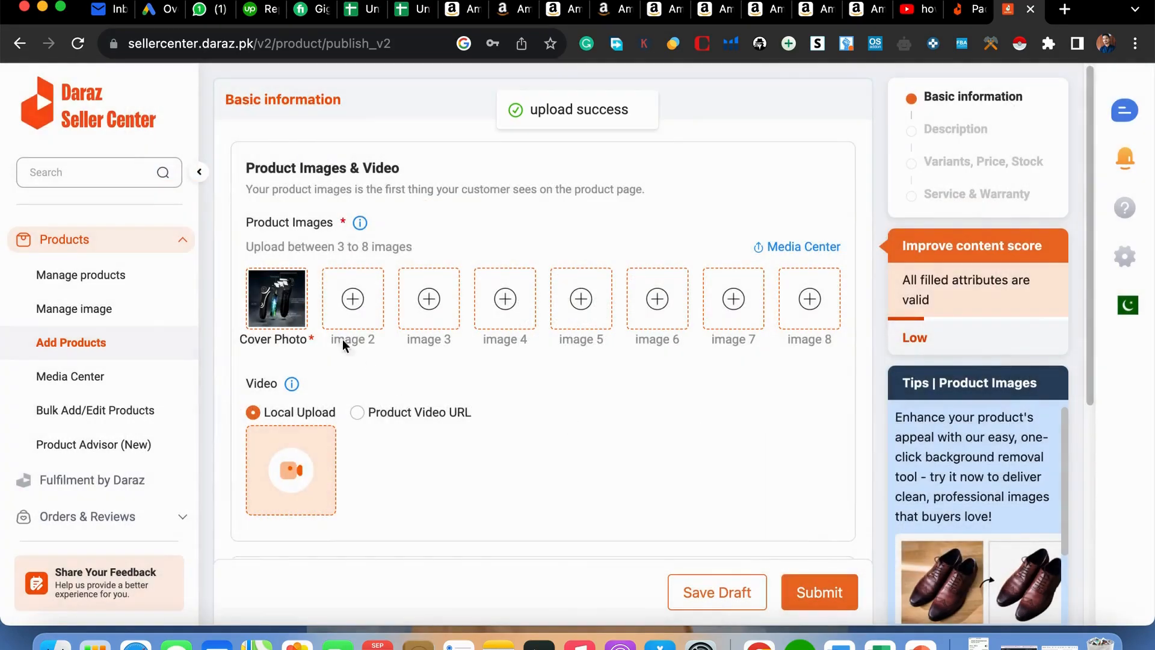
Step: Choose Product Video URL as the video source and copy the link of the Florida sales tax filing video from YouTube
{"action": "scroll", "coordinate": [358, 421], "scroll_direction": "down", "scroll_amount": 2}
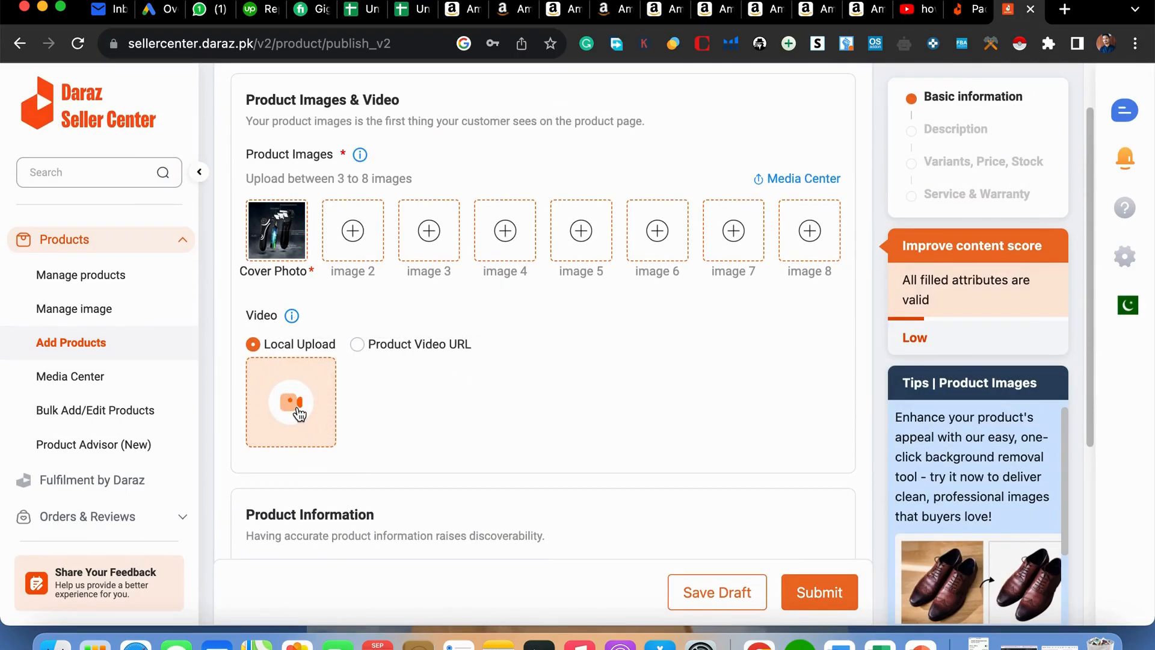
{"action": "left_click", "coordinate": [377, 351]}
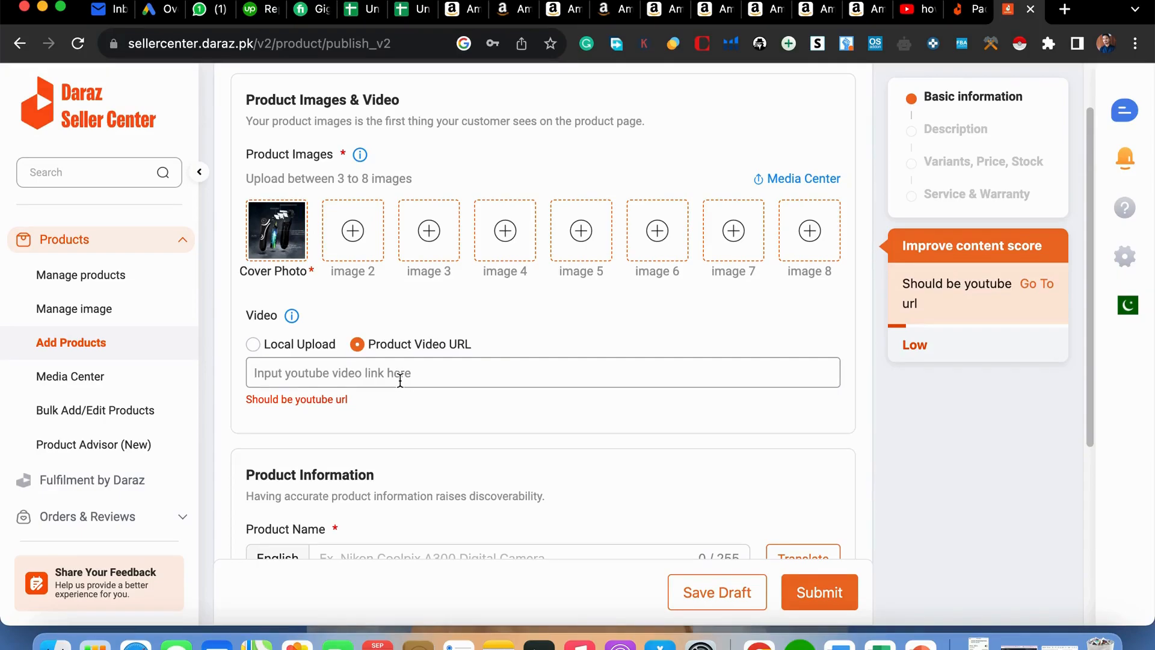
{"action": "left_click", "coordinate": [918, 9]}
{"action": "scroll", "coordinate": [421, 495], "scroll_direction": "down", "scroll_amount": 3}
{"action": "scroll", "coordinate": [423, 499], "scroll_direction": "down", "scroll_amount": 5}
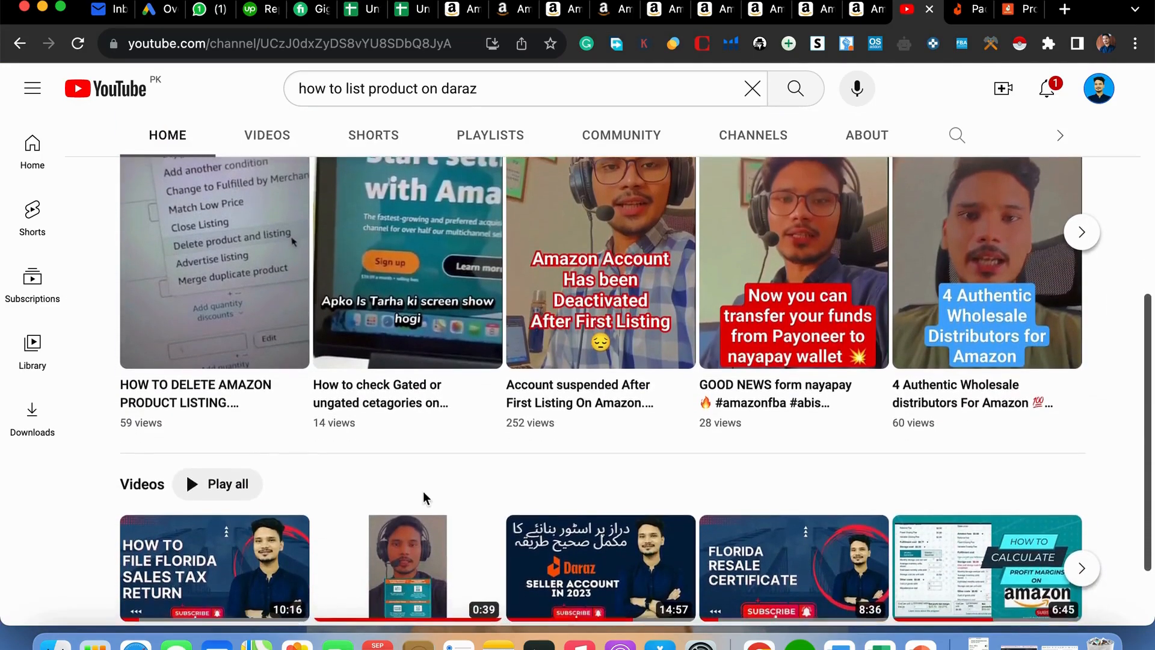
{"action": "scroll", "coordinate": [422, 492], "scroll_direction": "down", "scroll_amount": 2}
{"action": "left_click", "coordinate": [287, 510]}
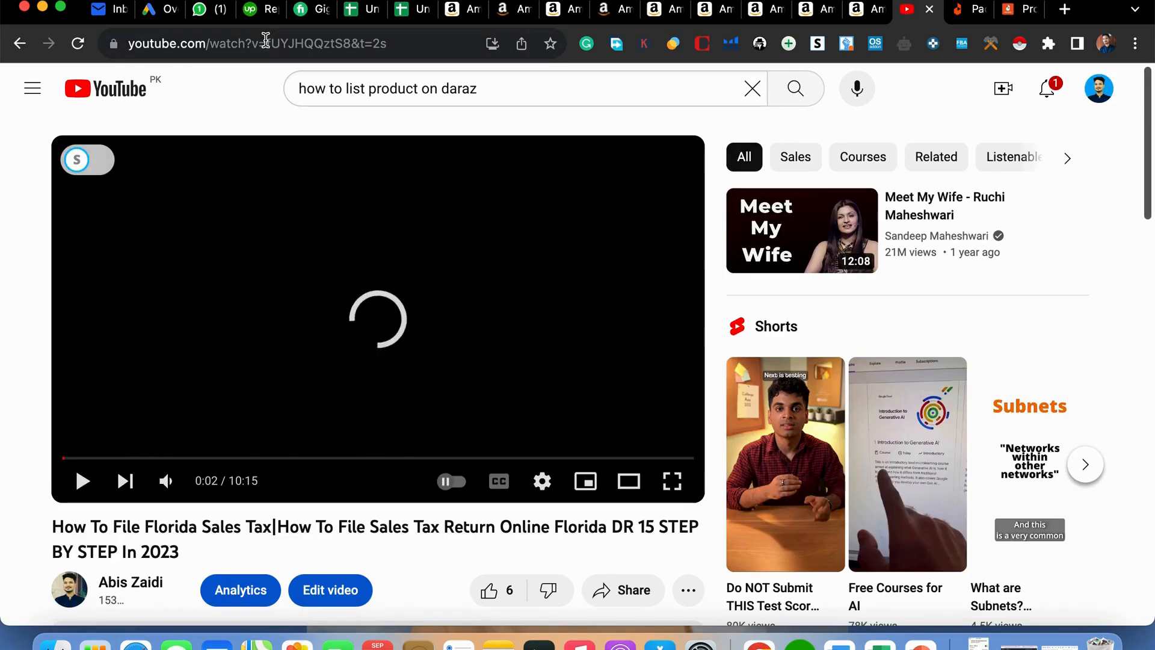
{"action": "left_click", "coordinate": [265, 40]}
{"action": "key", "text": "super+c"}
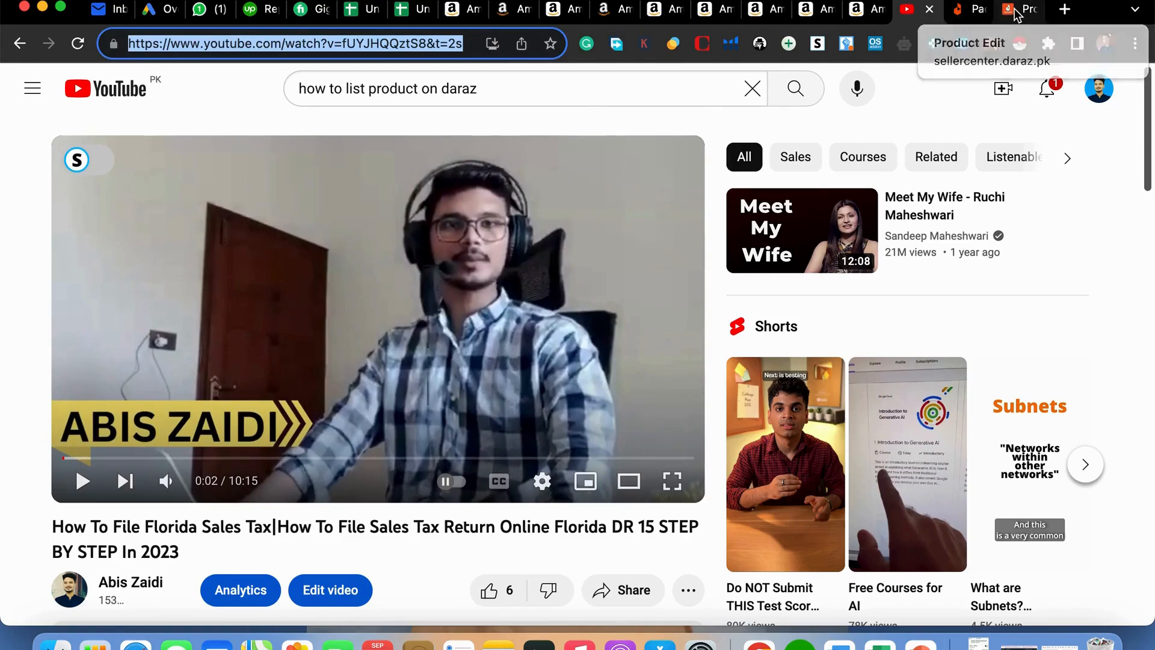
Step: Return to the Daraz product form and paste the copied YouTube link as the product video URL
{"action": "left_click", "coordinate": [1016, 15]}
{"action": "left_click", "coordinate": [310, 373]}
{"action": "key", "text": "super+v"}
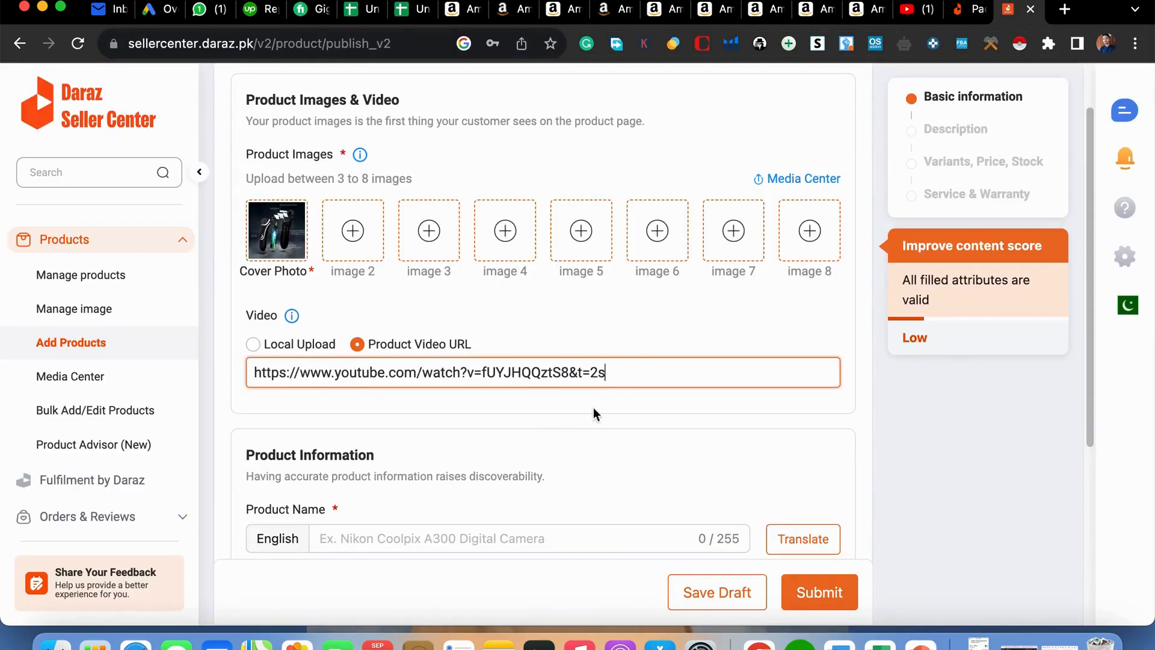
Step: Copy the full title "Pack of 10 Decorative Washi Tape - Glitter Tape - Multicolor" from the existing Daraz product page
{"action": "scroll", "coordinate": [417, 404], "scroll_direction": "down", "scroll_amount": 5}
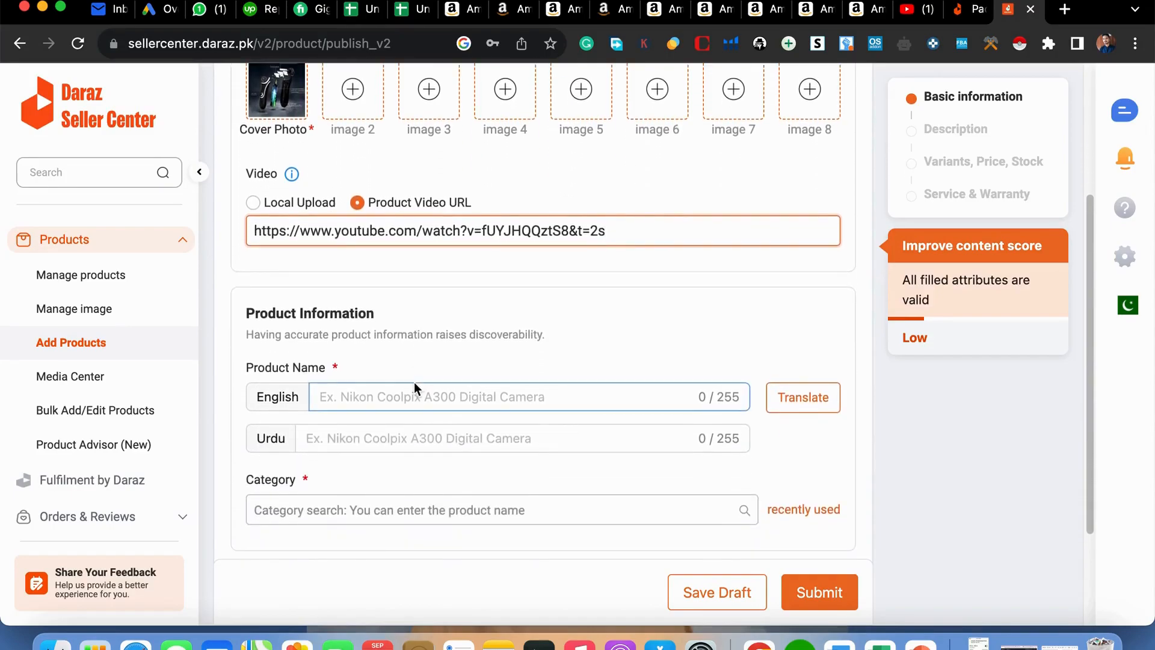
{"action": "scroll", "coordinate": [417, 381], "scroll_direction": "up", "scroll_amount": 1}
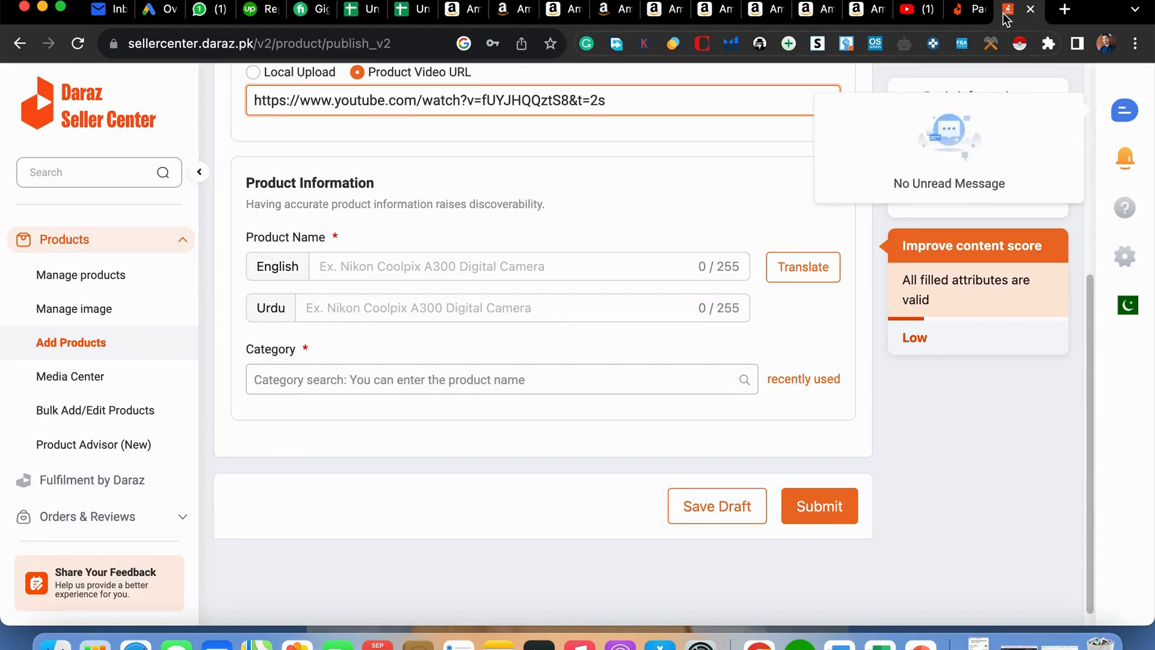
{"action": "left_click", "coordinate": [969, 9]}
{"action": "scroll", "coordinate": [502, 310], "scroll_direction": "down", "scroll_amount": 1}
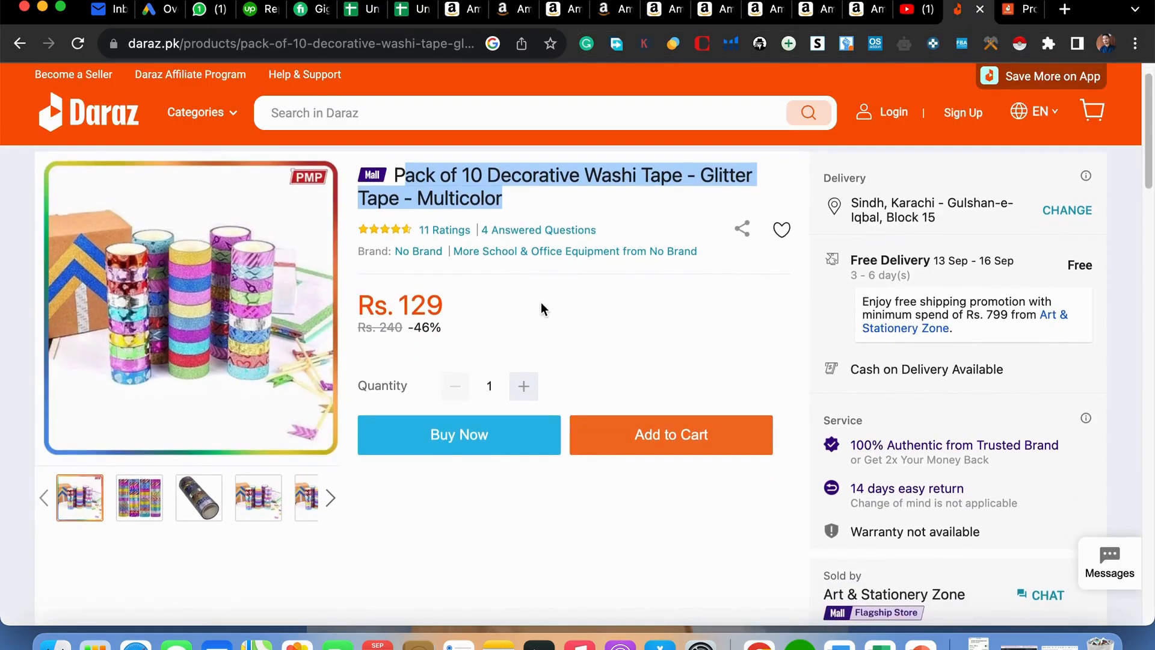
{"action": "left_click", "coordinate": [603, 319]}
{"action": "scroll", "coordinate": [600, 317], "scroll_direction": "up", "scroll_amount": 1}
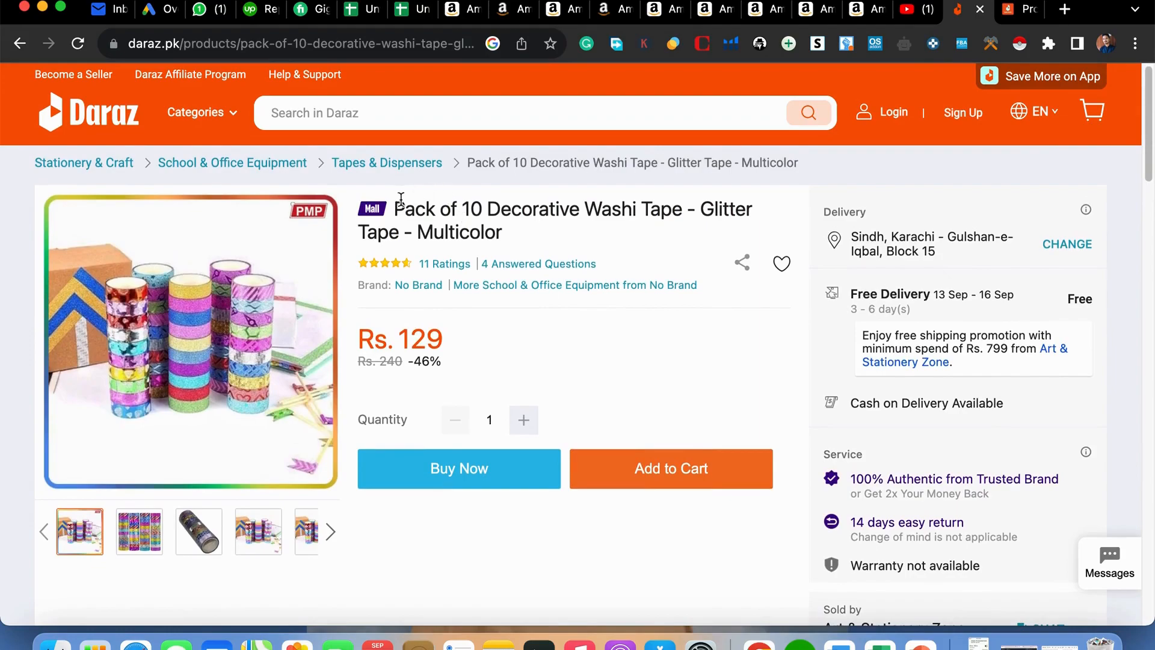
{"action": "left_click_drag", "start_coordinate": [397, 204], "coordinate": [523, 240]}
{"action": "key", "text": "super+c"}
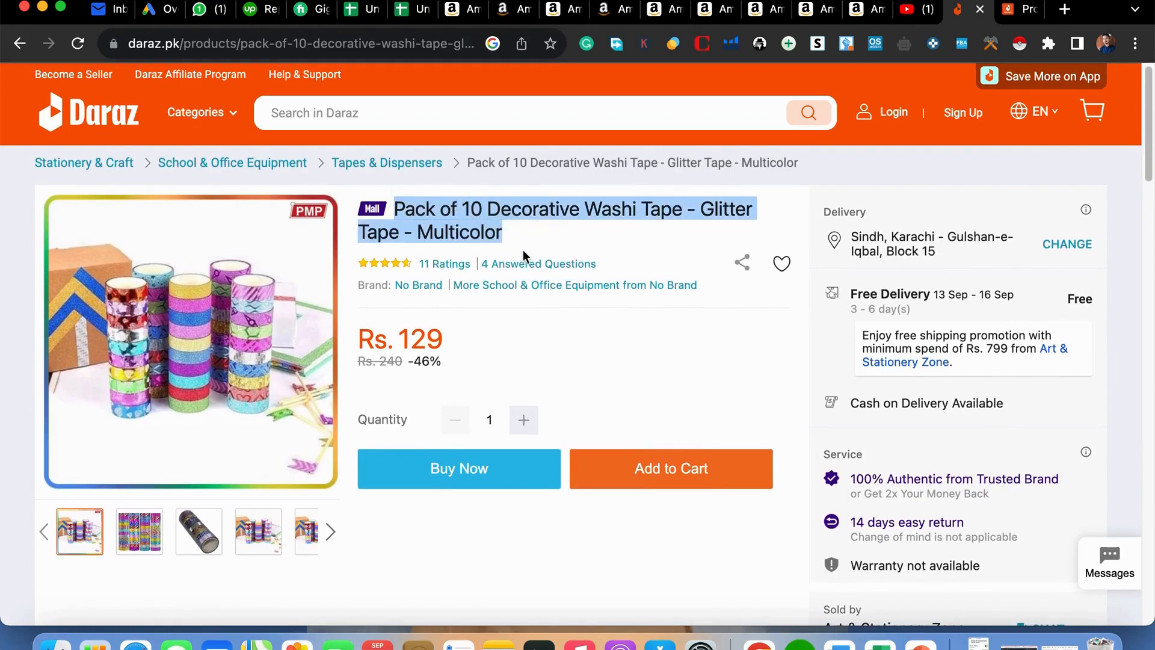
Step: Paste the copied washi tape title as the English product name in the seller center form
{"action": "left_click", "coordinate": [1019, 9]}
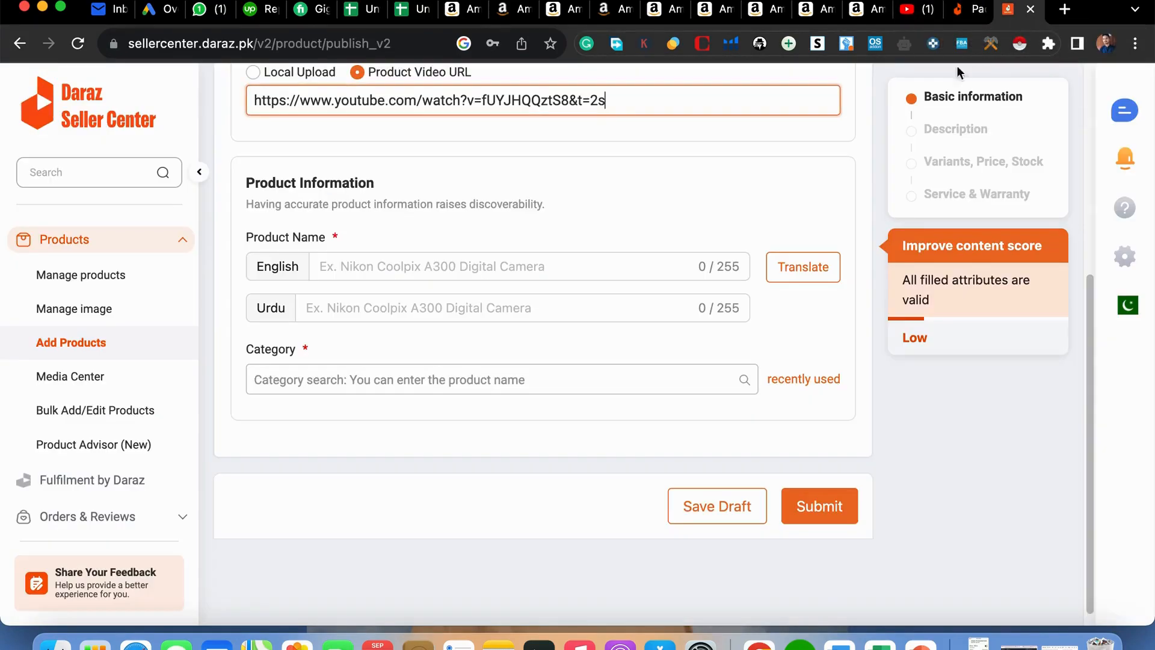
{"action": "left_click", "coordinate": [379, 266]}
{"action": "key", "text": "super+v"}
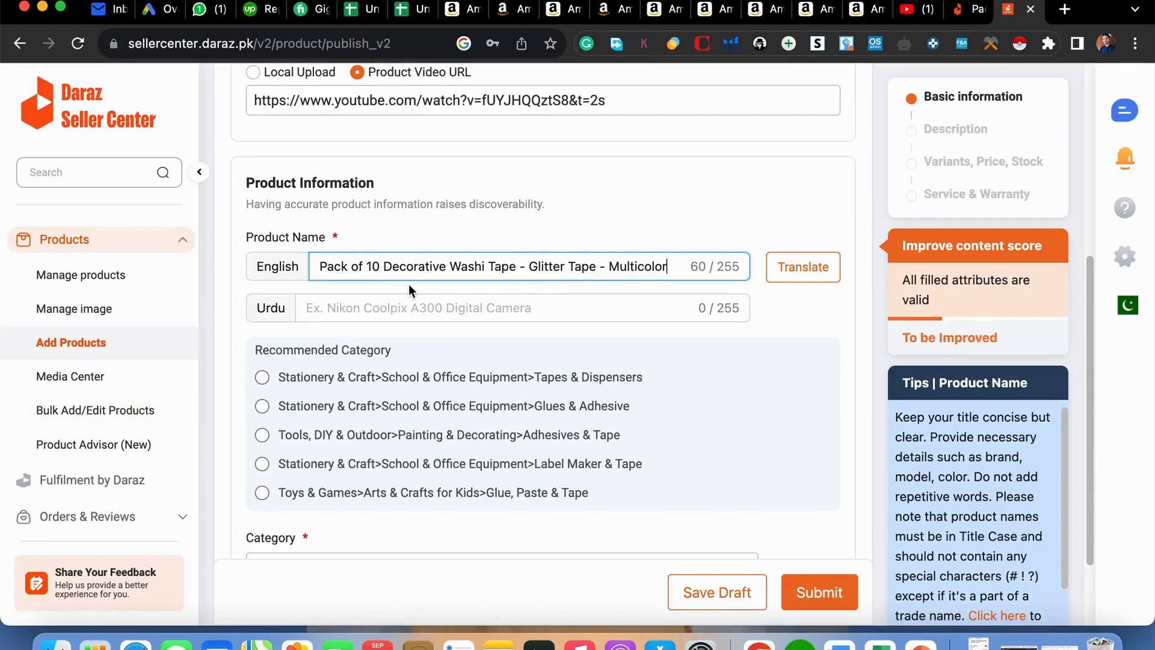
{"action": "left_click", "coordinate": [757, 210]}
Step: Examine the recommended categories and the full category list, comparing them with the category path on the existing washi tape product page
{"action": "scroll", "coordinate": [568, 336], "scroll_direction": "down", "scroll_amount": 1}
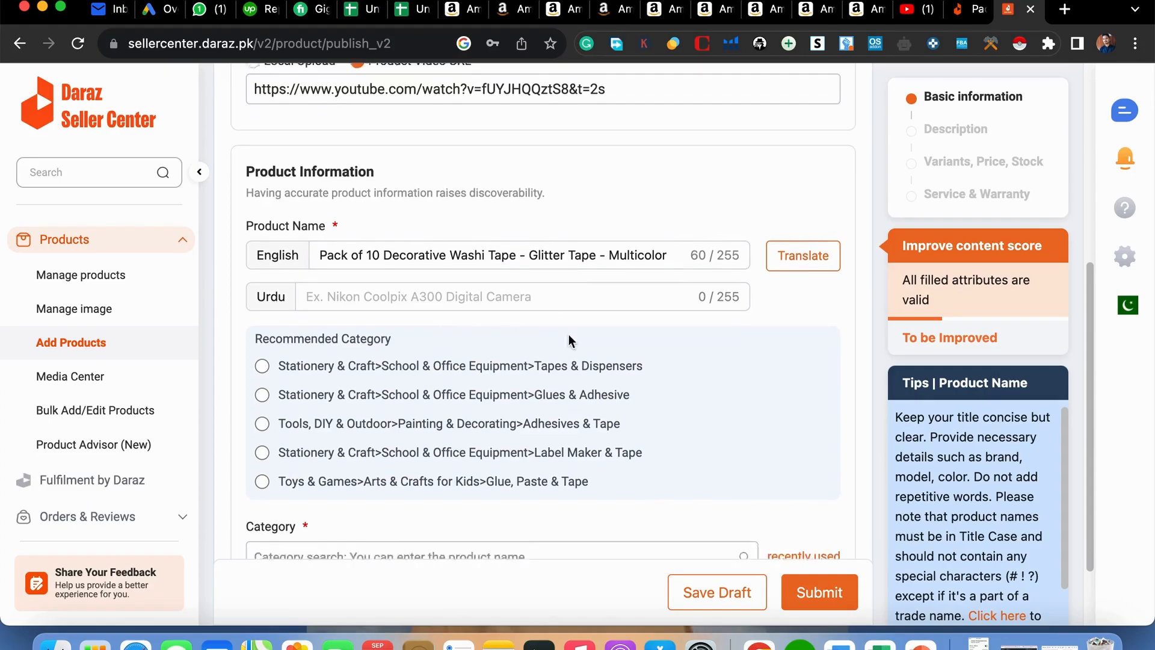
{"action": "scroll", "coordinate": [569, 339], "scroll_direction": "down", "scroll_amount": 3}
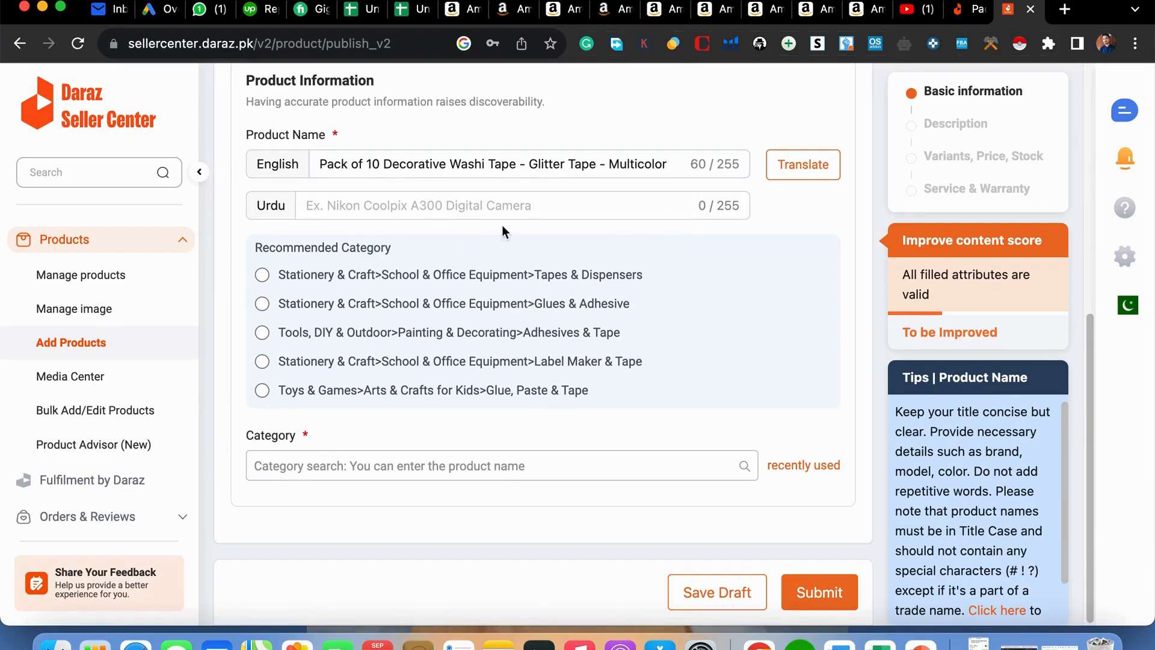
{"action": "left_click", "coordinate": [965, 9]}
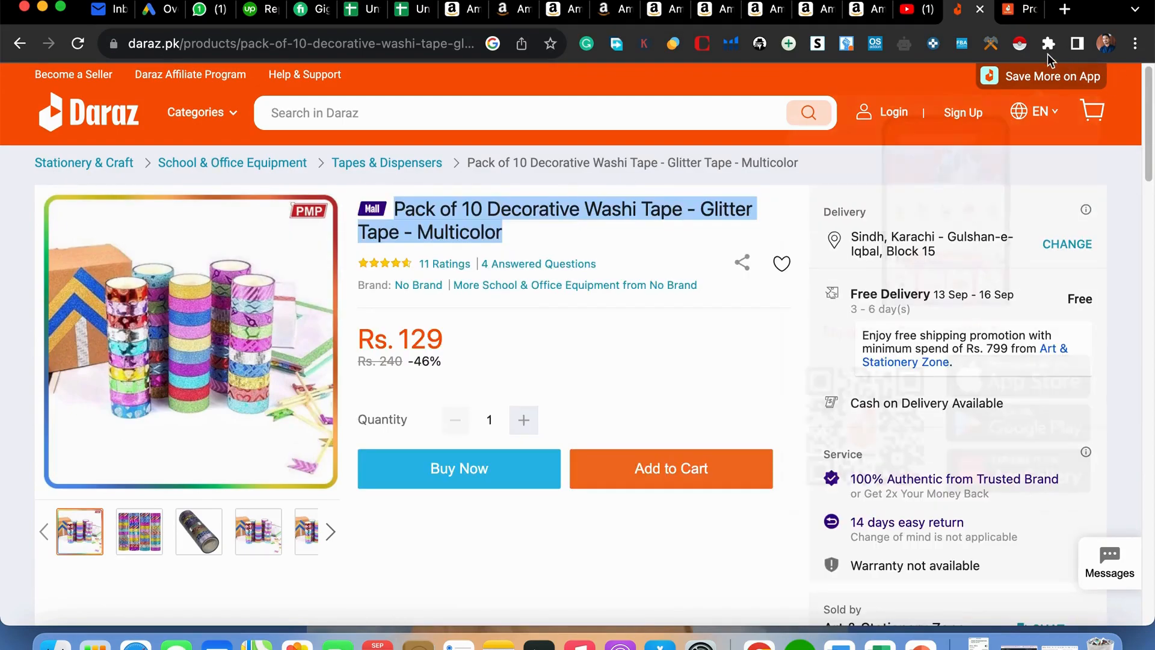
{"action": "left_click", "coordinate": [1030, 15]}
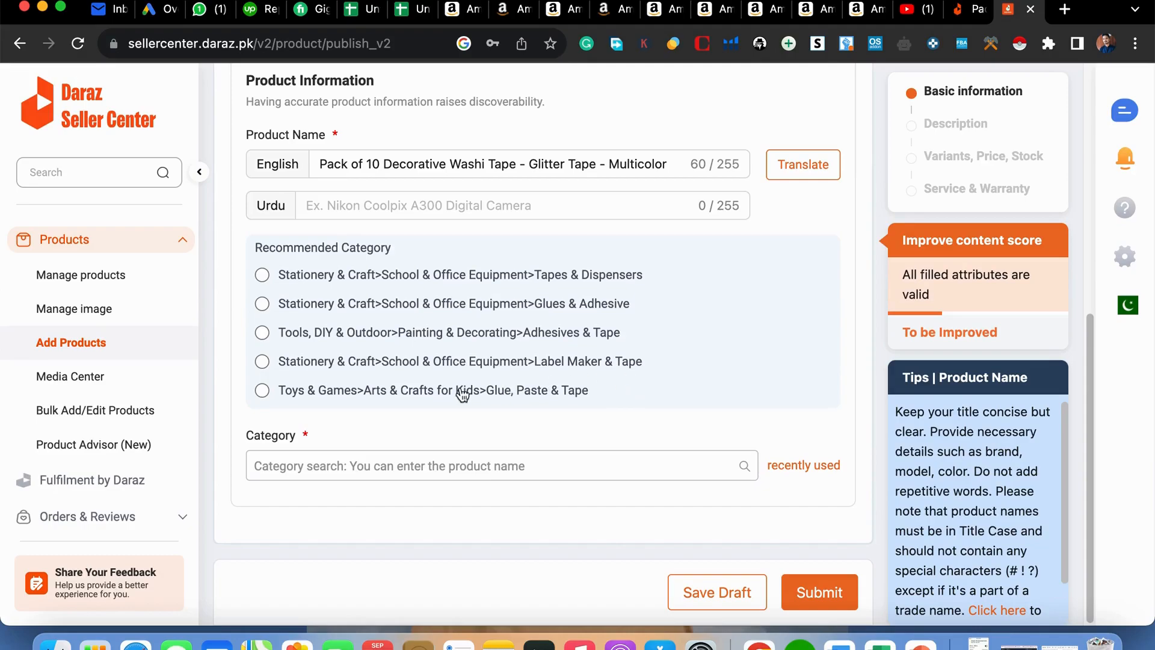
{"action": "left_click", "coordinate": [400, 465]}
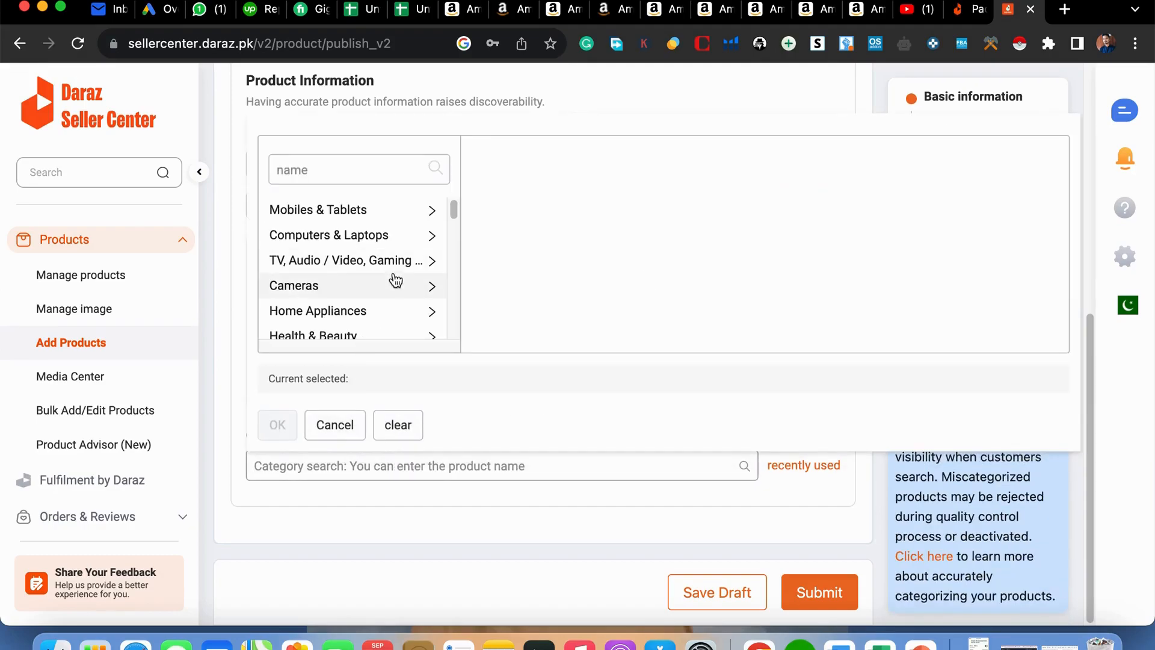
{"action": "scroll", "coordinate": [390, 280], "scroll_direction": "down", "scroll_amount": 5}
{"action": "scroll", "coordinate": [354, 283], "scroll_direction": "down", "scroll_amount": 15}
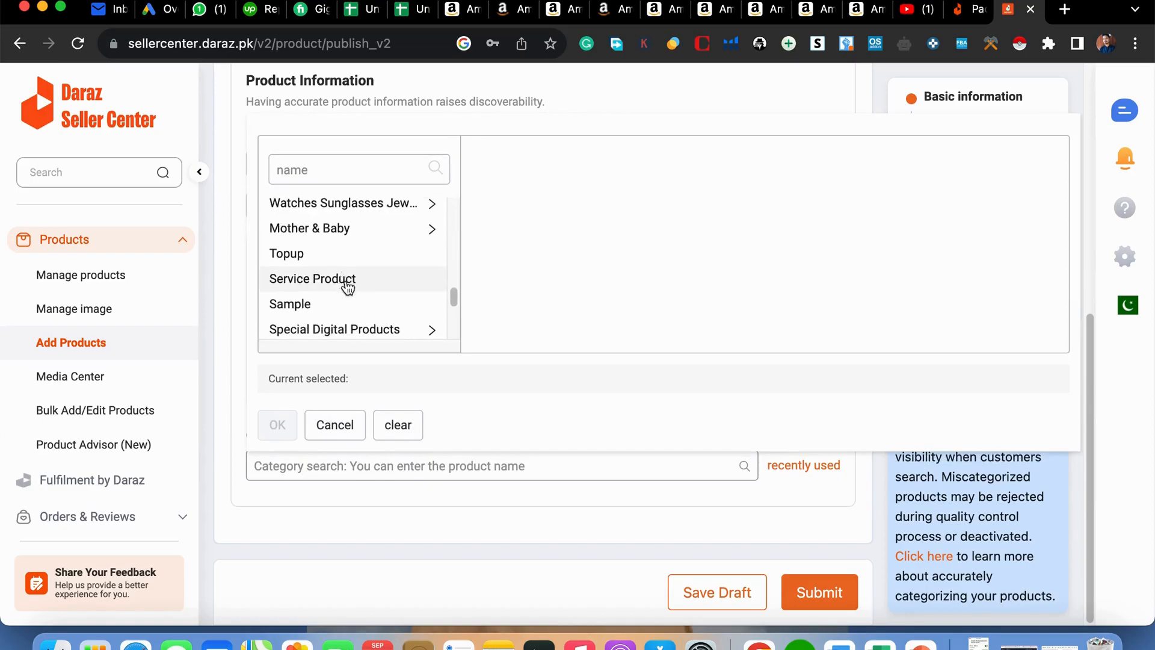
{"action": "scroll", "coordinate": [352, 301], "scroll_direction": "up", "scroll_amount": 15}
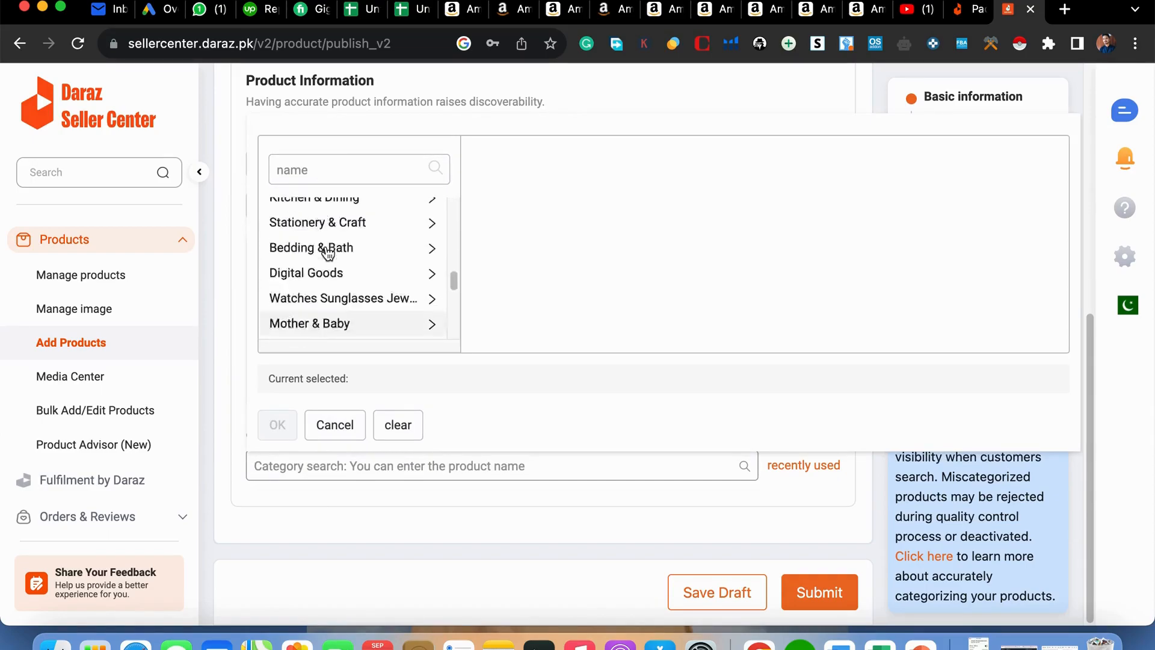
{"action": "scroll", "coordinate": [336, 251], "scroll_direction": "up", "scroll_amount": 10}
{"action": "scroll", "coordinate": [830, 82], "scroll_direction": "down", "scroll_amount": 3}
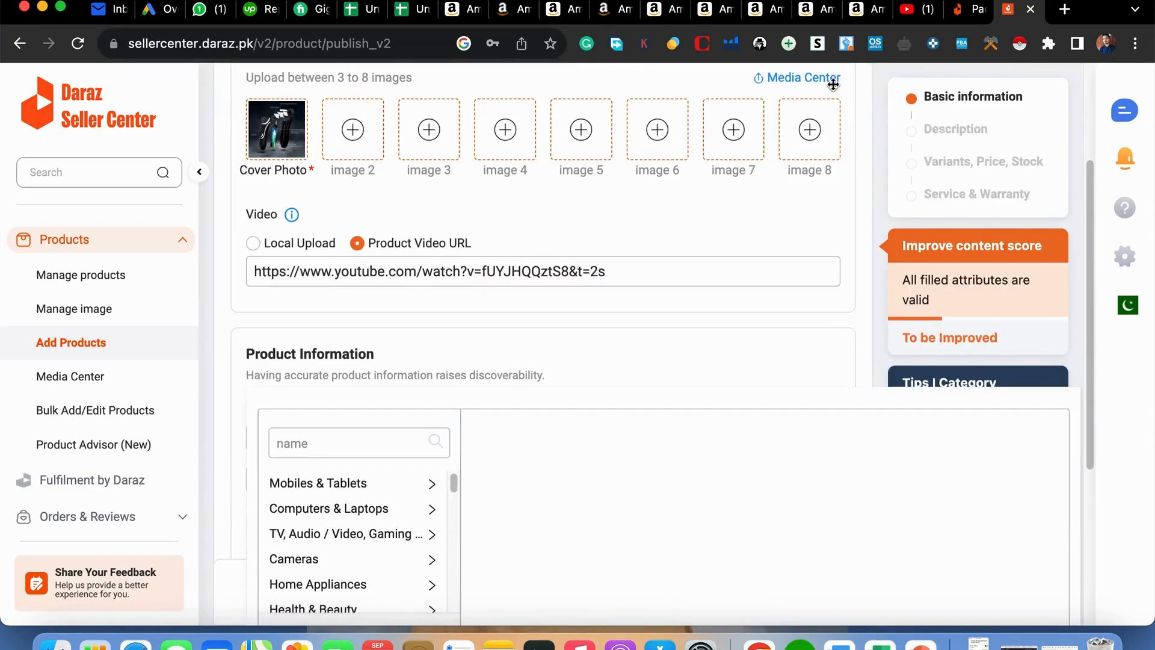
{"action": "left_click", "coordinate": [969, 13]}
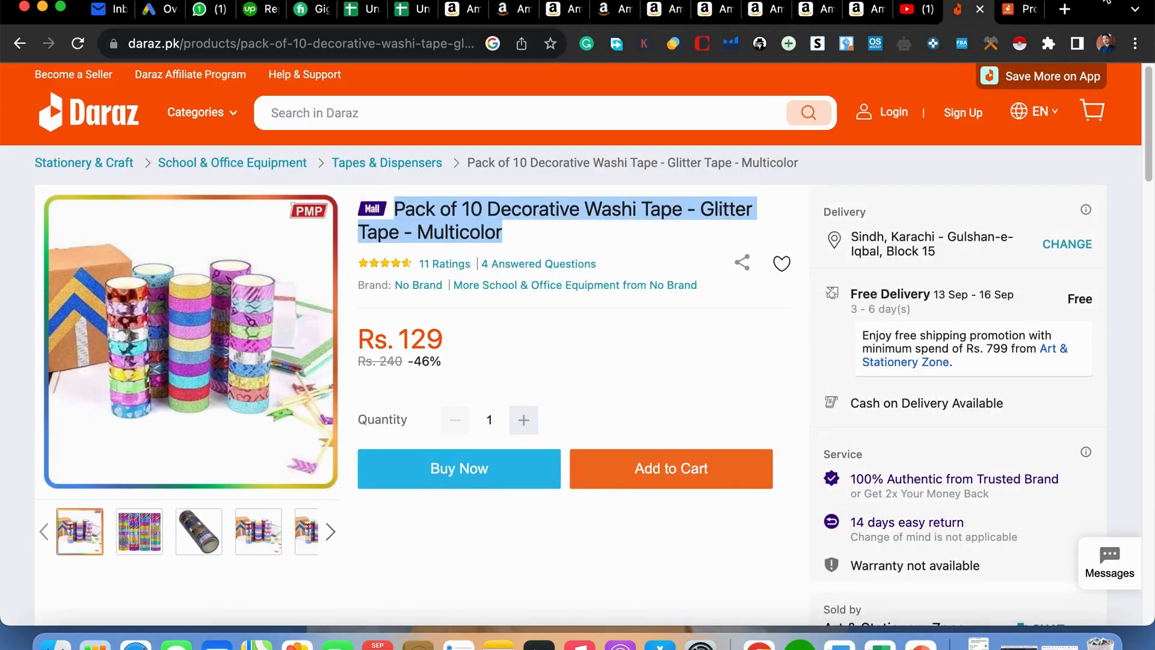
{"action": "left_click", "coordinate": [1015, 13]}
{"action": "scroll", "coordinate": [381, 495], "scroll_direction": "down", "scroll_amount": 10}
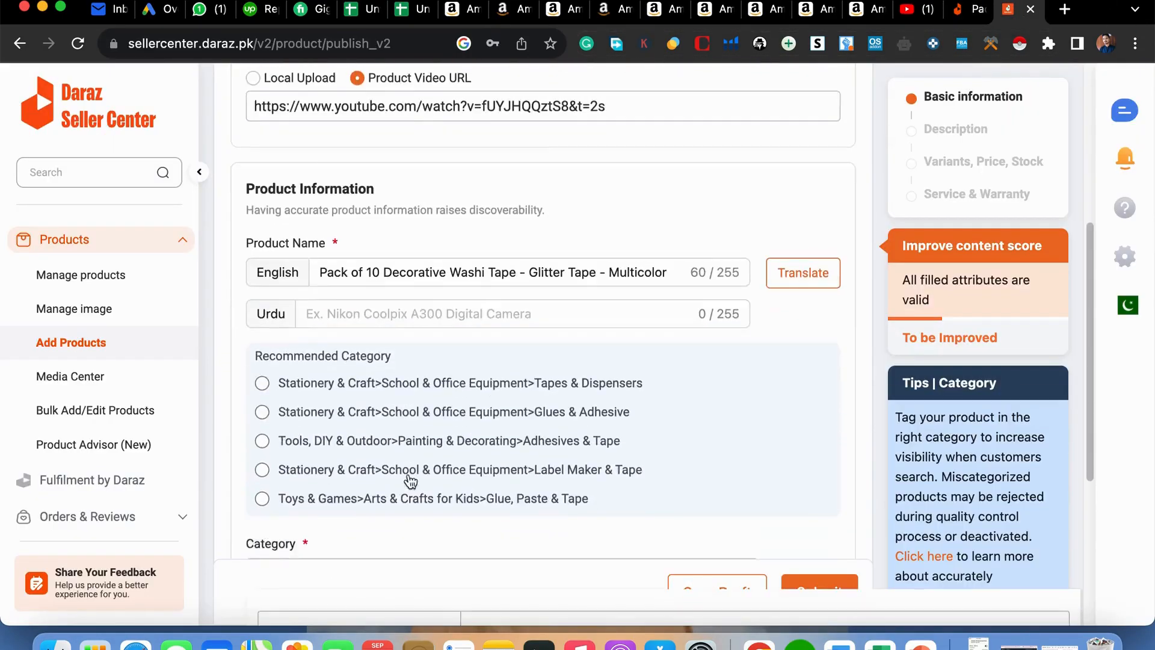
Step: Filter the main categories by "sta" and choose Stationery & Craft with the School & Office Equipment subcategory
{"action": "left_click", "coordinate": [341, 352]}
{"action": "type", "text": "sta"}
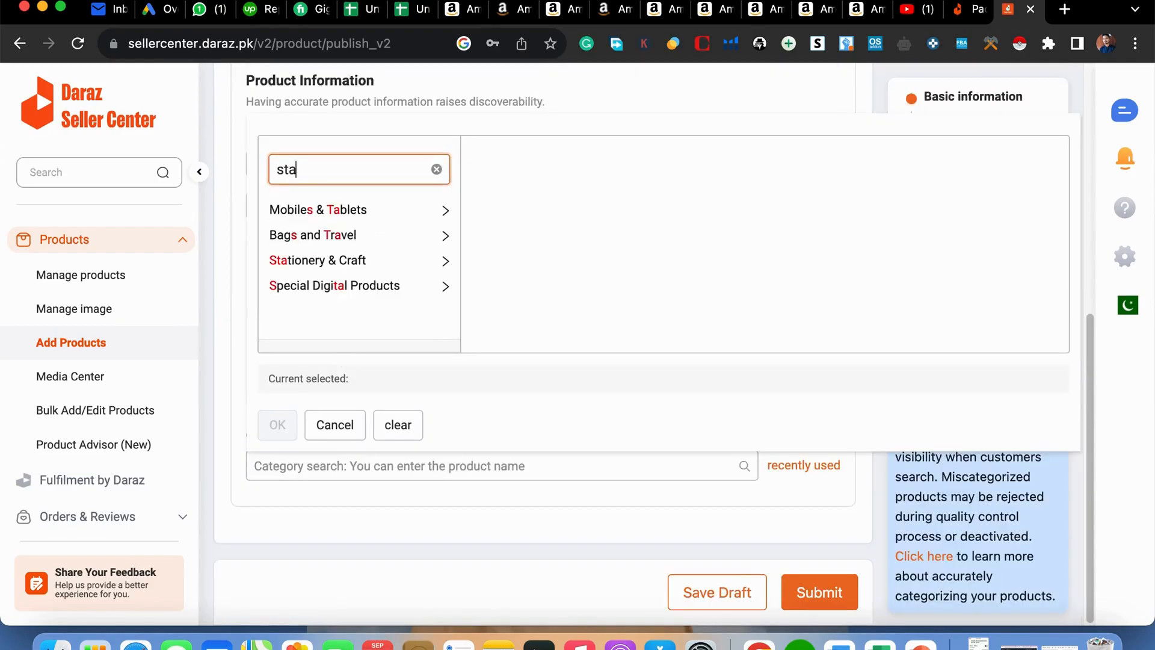
{"action": "left_click", "coordinate": [354, 258]}
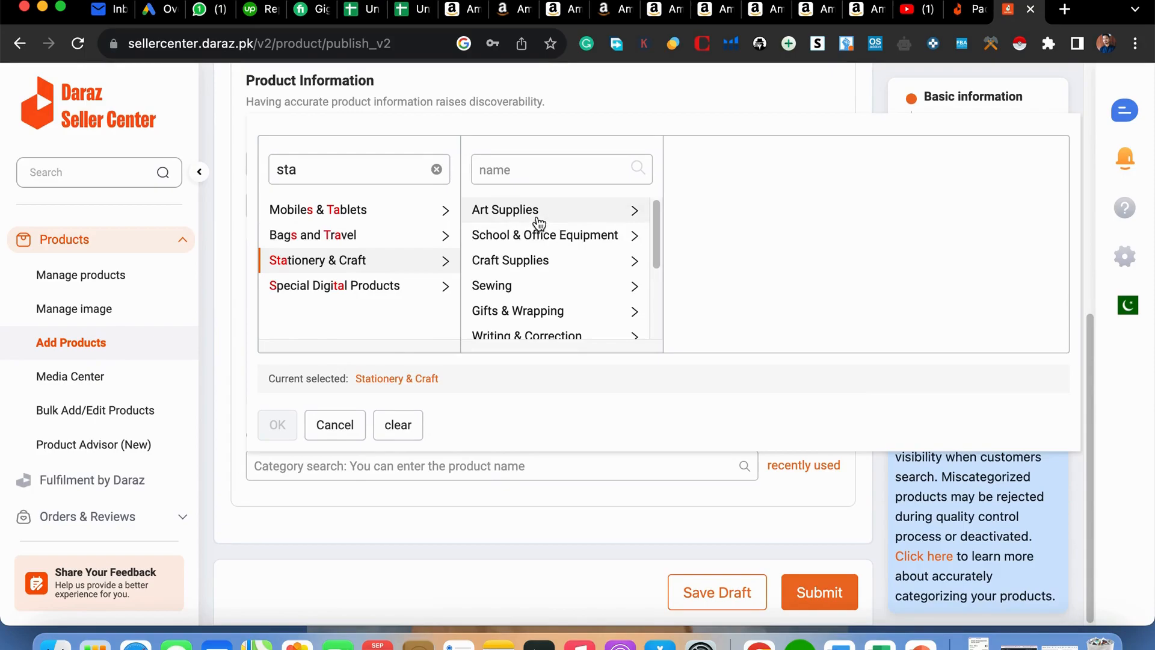
{"action": "left_click", "coordinate": [538, 240]}
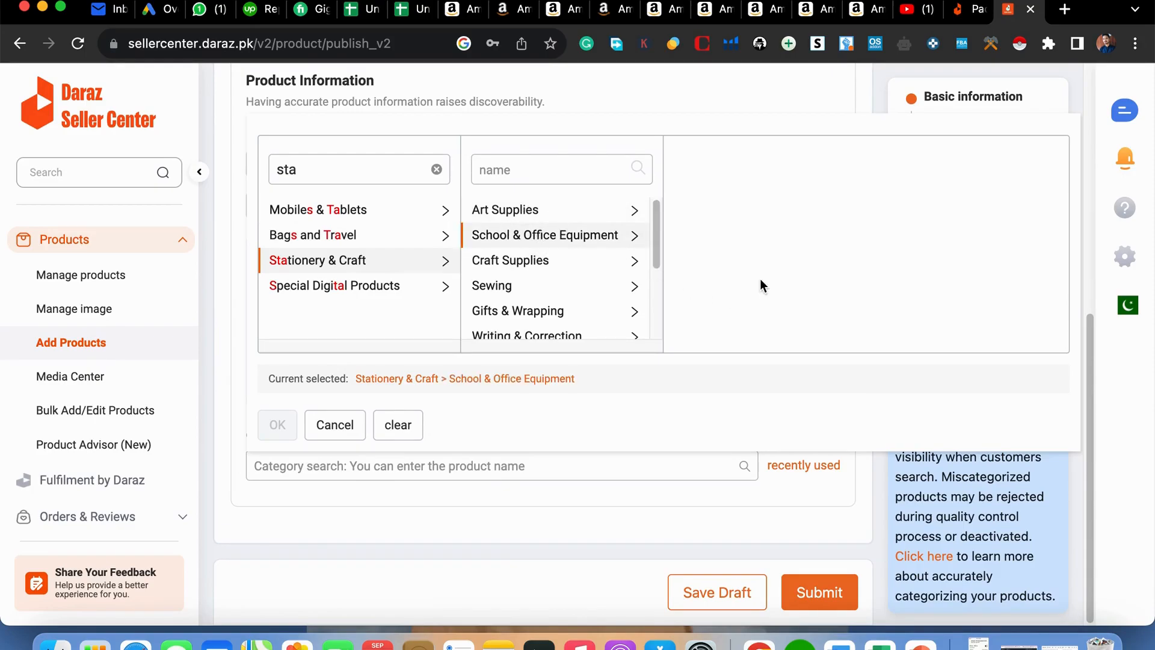
Step: Look through the School & Office Equipment subcategories and check the category path on the existing washi tape product page
{"action": "scroll", "coordinate": [534, 310], "scroll_direction": "down", "scroll_amount": 3}
{"action": "scroll", "coordinate": [544, 266], "scroll_direction": "up", "scroll_amount": 3}
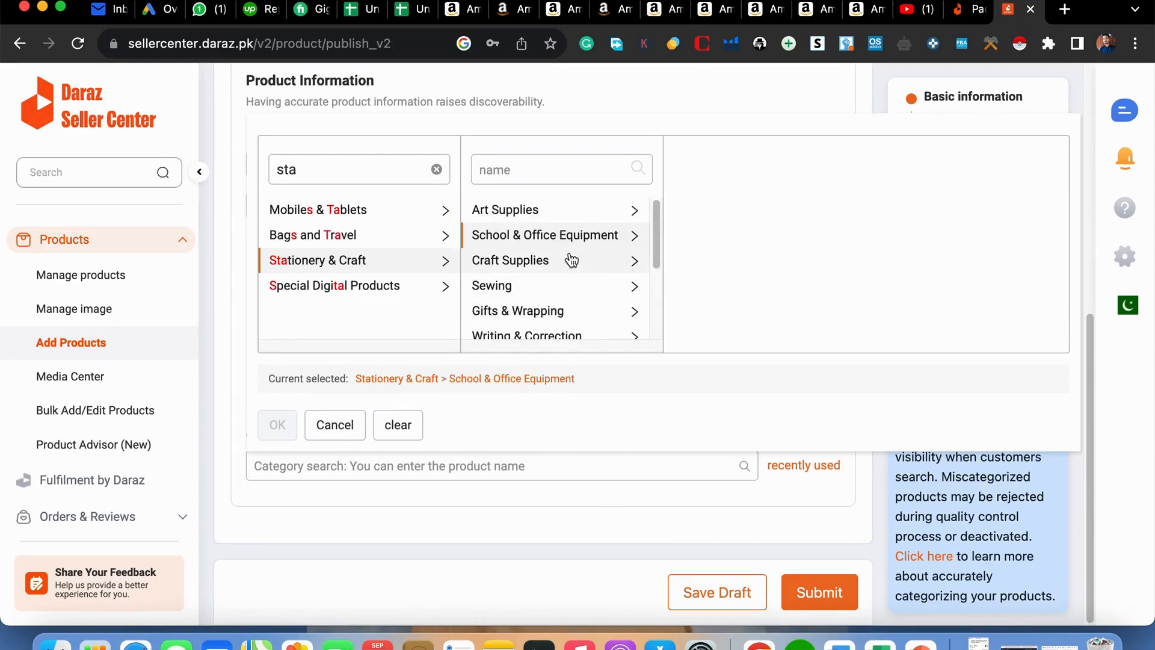
{"action": "scroll", "coordinate": [580, 283], "scroll_direction": "down", "scroll_amount": 3}
{"action": "scroll", "coordinate": [580, 278], "scroll_direction": "up", "scroll_amount": 1}
{"action": "scroll", "coordinate": [724, 304], "scroll_direction": "down", "scroll_amount": 1}
{"action": "scroll", "coordinate": [724, 304], "scroll_direction": "down", "scroll_amount": 5}
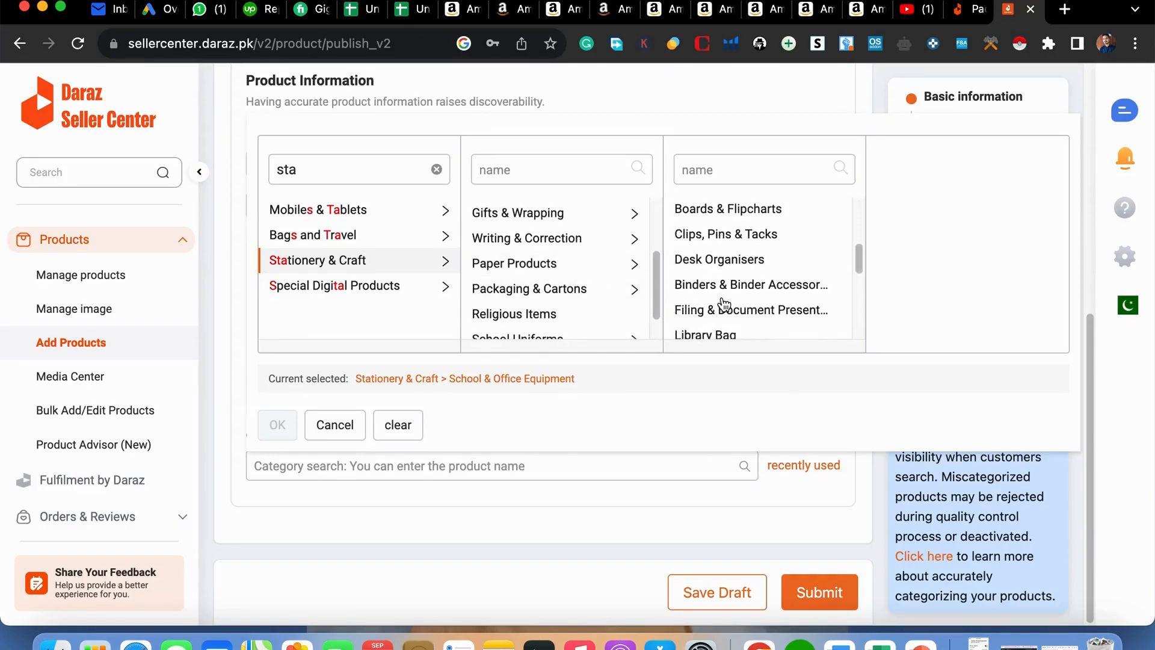
{"action": "scroll", "coordinate": [727, 298], "scroll_direction": "down", "scroll_amount": 5}
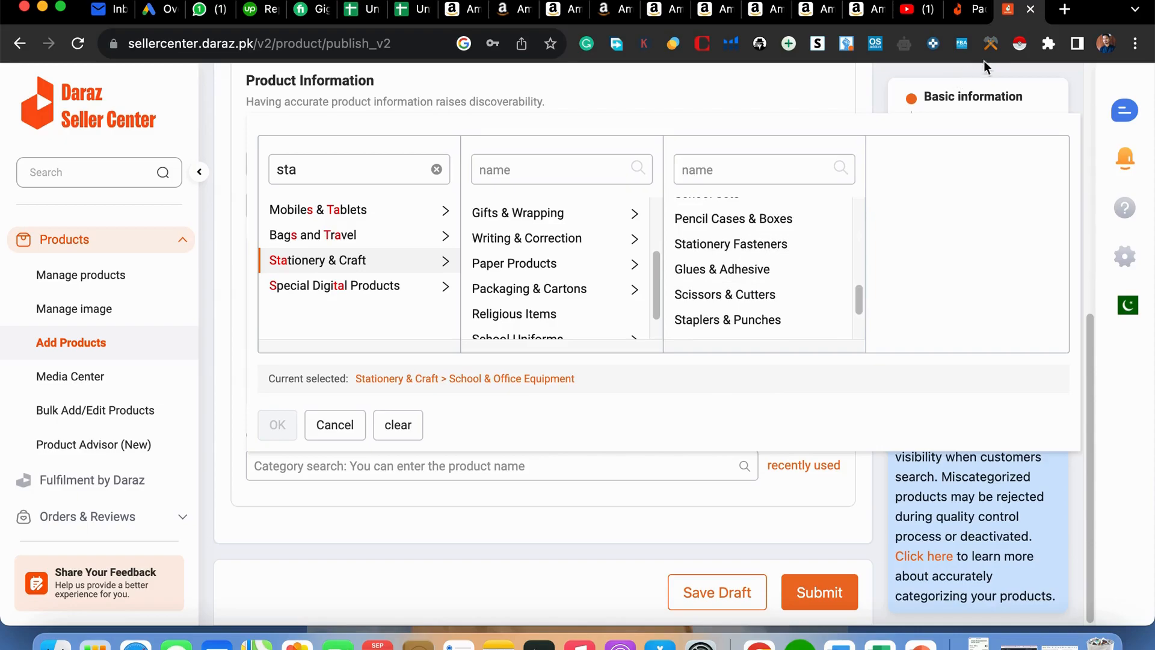
{"action": "left_click", "coordinate": [962, 9]}
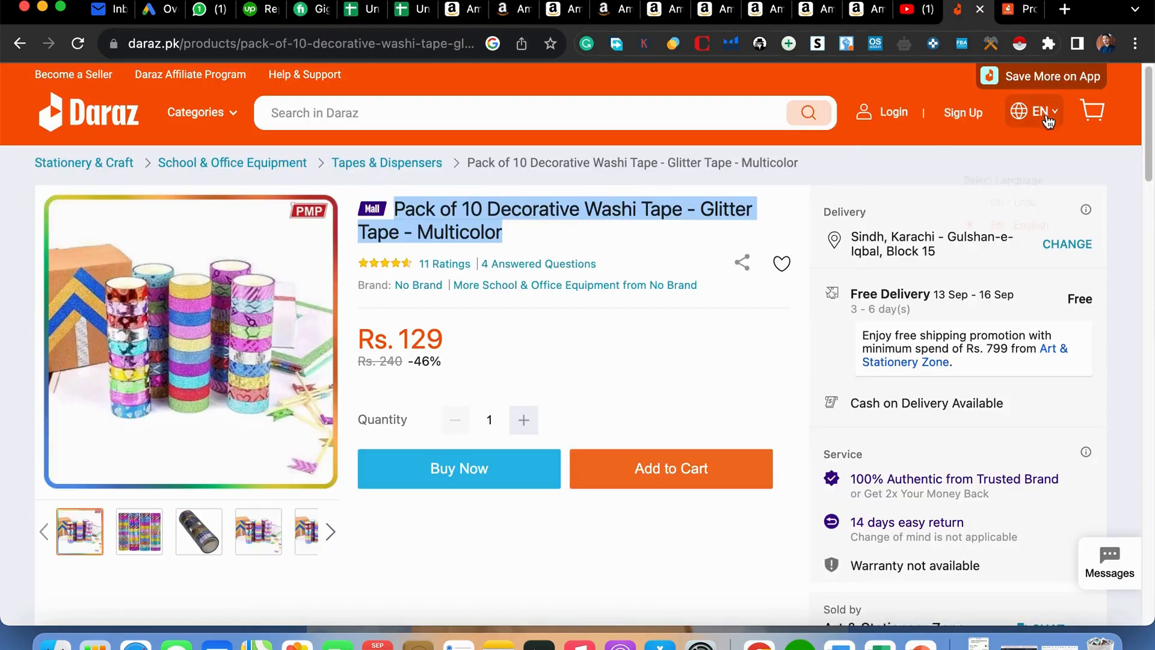
{"action": "left_click", "coordinate": [1026, 10]}
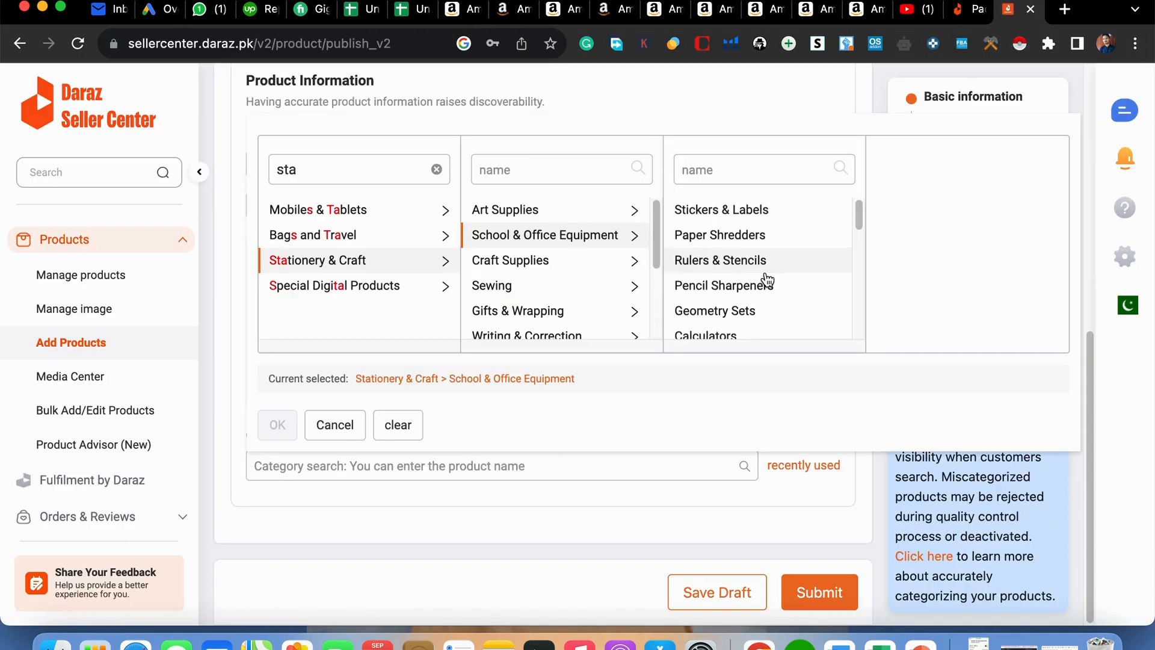
Step: Filter the School & Office Equipment subcategories by "t", choose Tapes & Dispensers and confirm the category
{"action": "scroll", "coordinate": [764, 280], "scroll_direction": "down", "scroll_amount": 2}
{"action": "scroll", "coordinate": [767, 281], "scroll_direction": "down", "scroll_amount": 5}
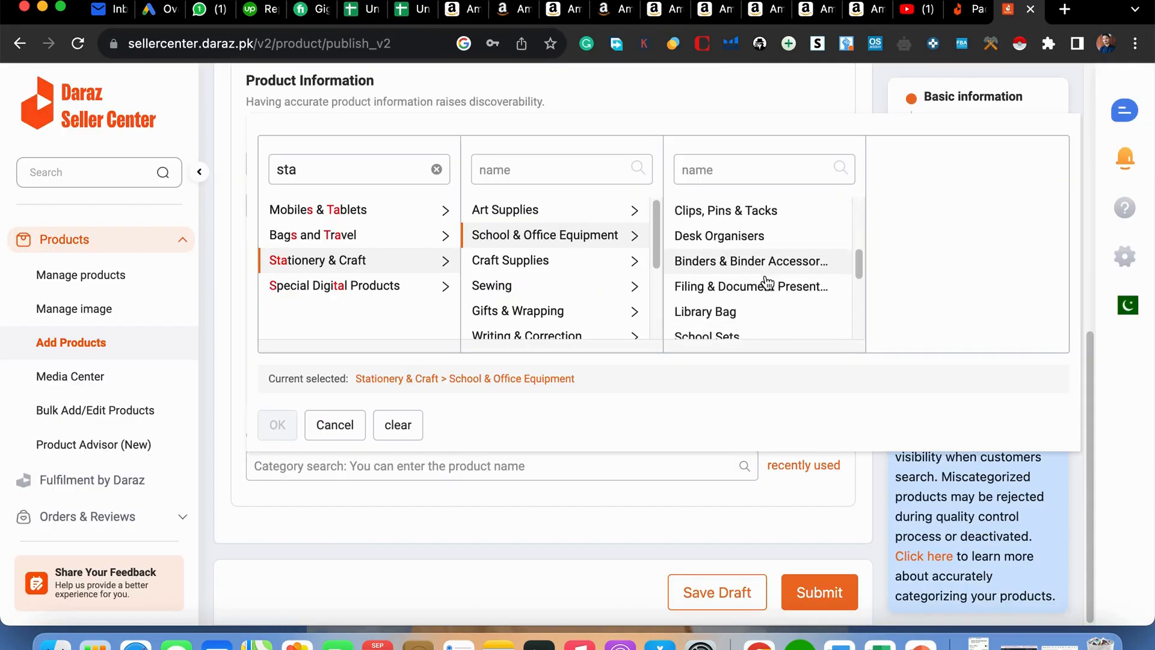
{"action": "left_click", "coordinate": [745, 176]}
{"action": "type", "text": "t"}
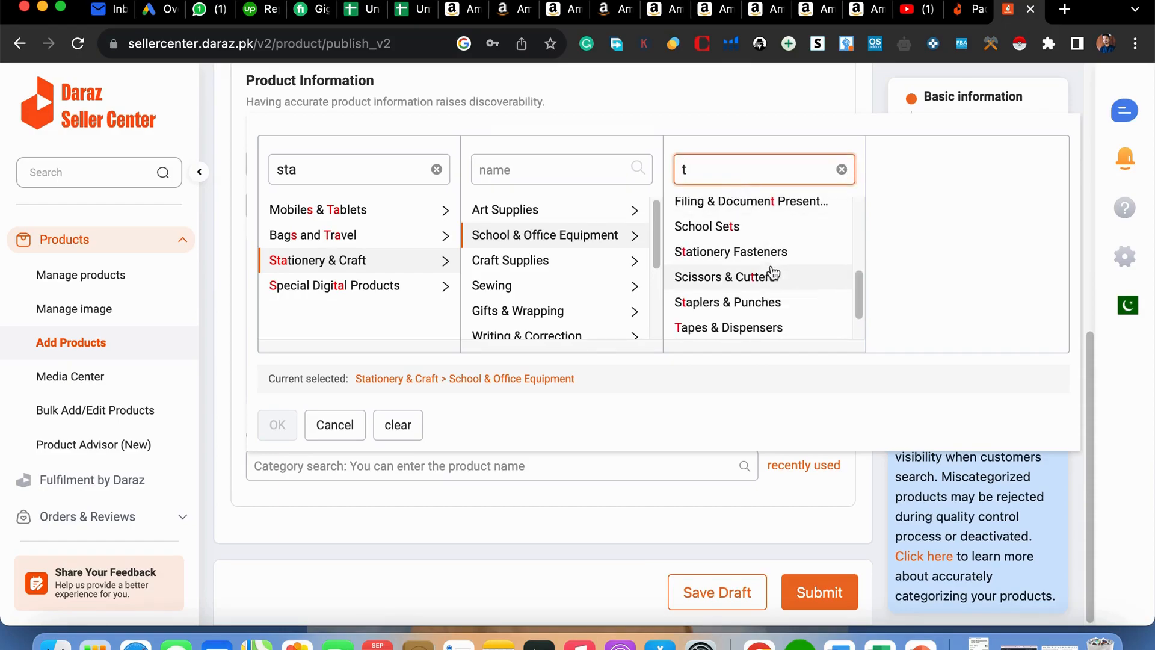
{"action": "left_click", "coordinate": [763, 337]}
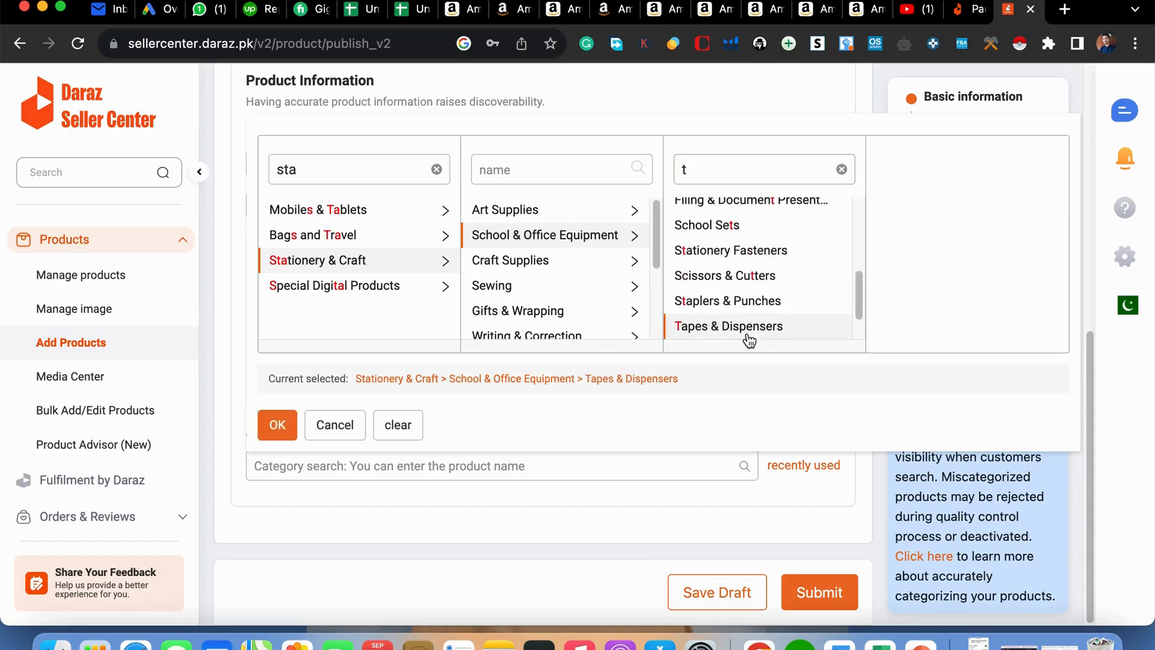
{"action": "left_click", "coordinate": [282, 423]}
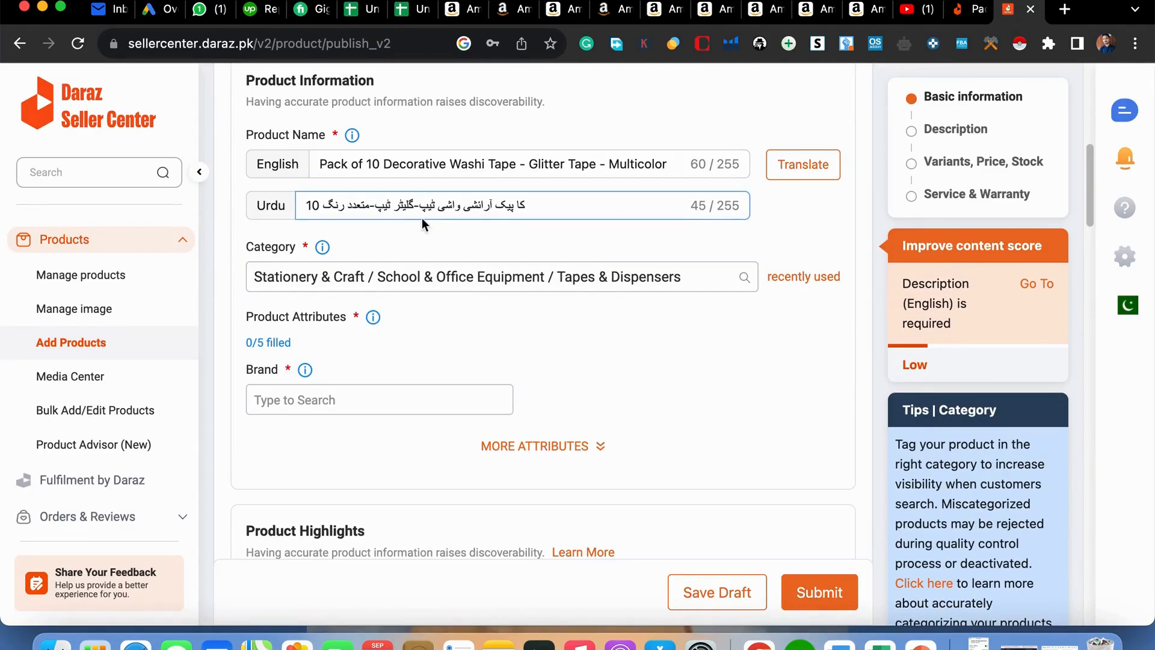
Step: Search the brand options for "NO brand" and close the list without choosing one
{"action": "scroll", "coordinate": [421, 270], "scroll_direction": "down", "scroll_amount": 2}
{"action": "scroll", "coordinate": [420, 333], "scroll_direction": "down", "scroll_amount": 3}
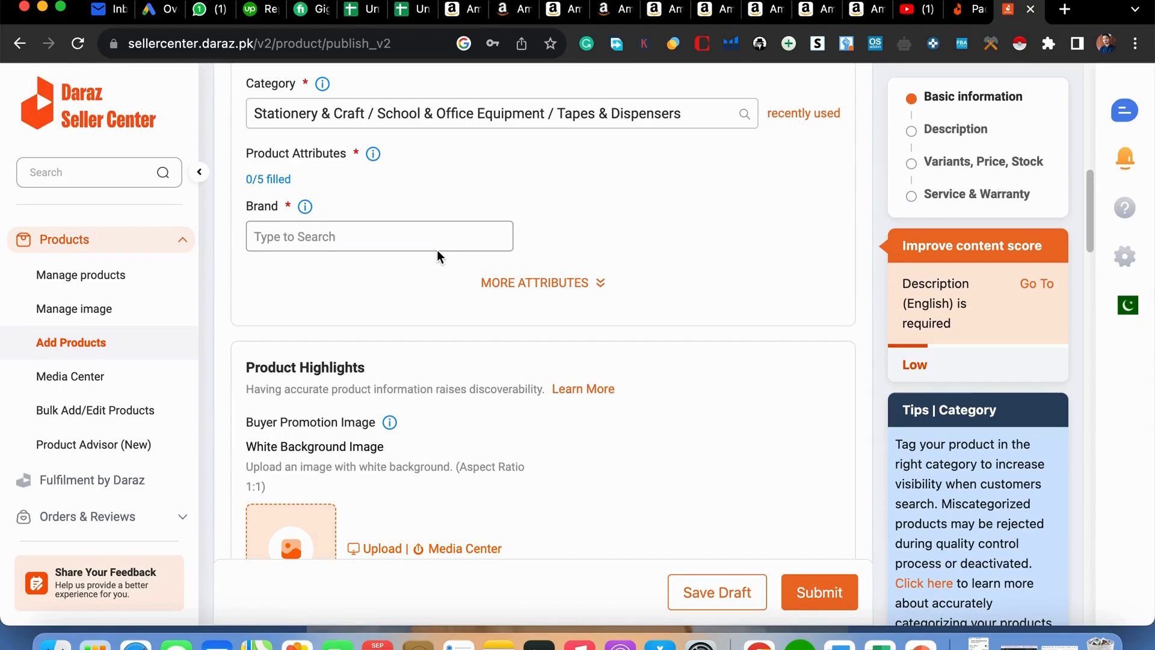
{"action": "left_click", "coordinate": [273, 243]}
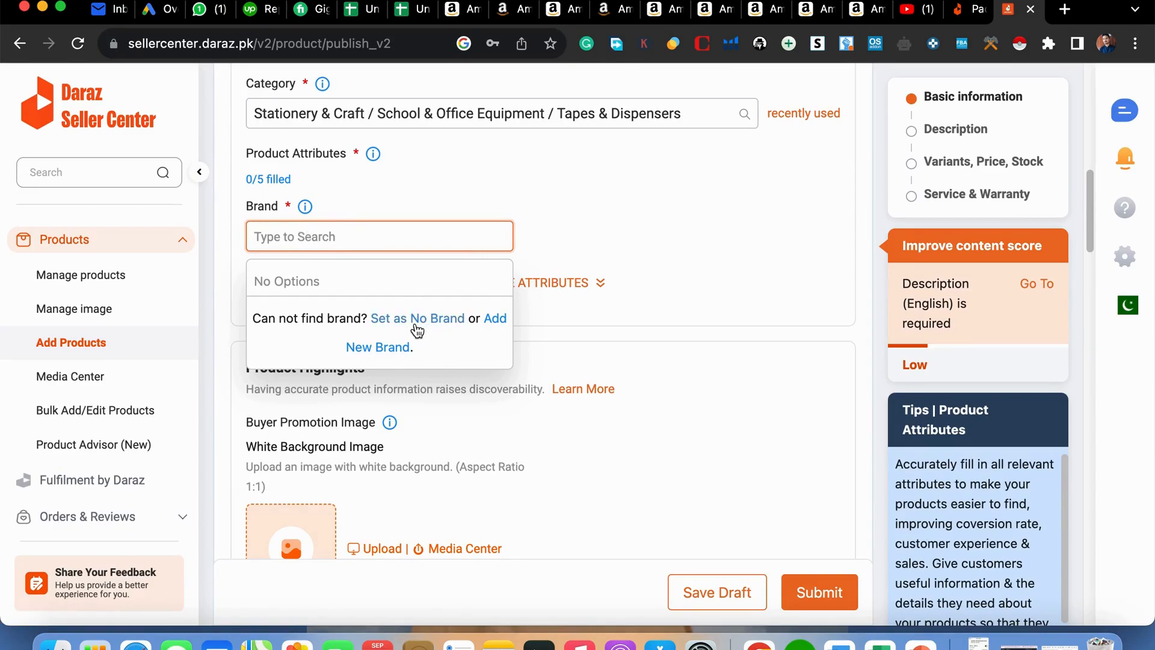
{"action": "left_click", "coordinate": [656, 227]}
{"action": "left_click", "coordinate": [342, 238]}
{"action": "type", "text": "NO brand"}
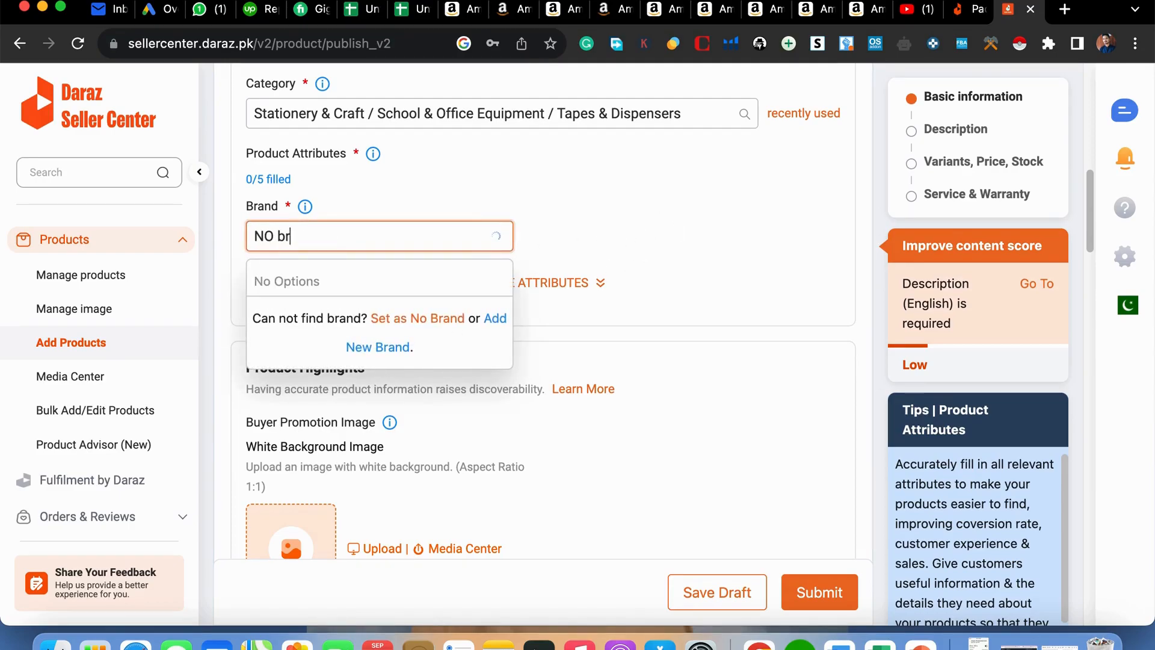
{"action": "left_click", "coordinate": [544, 191]}
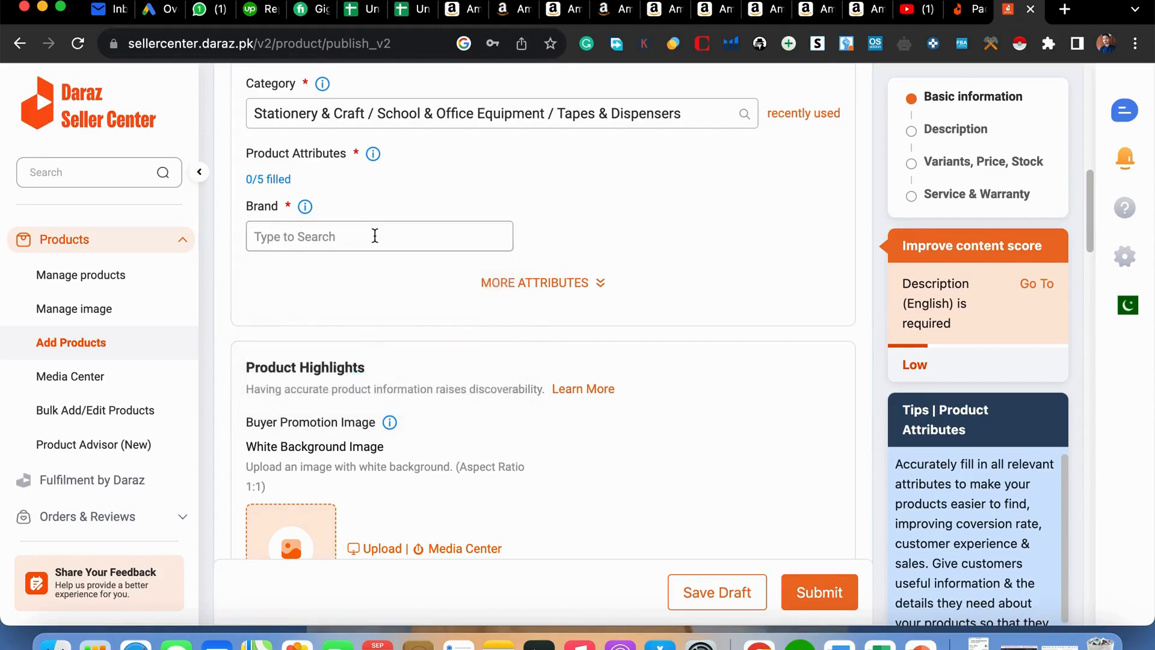
Step: View the suggested brand options and expand the additional product attributes
{"action": "left_click", "coordinate": [374, 236]}
{"action": "left_click", "coordinate": [601, 230]}
{"action": "left_click", "coordinate": [359, 238]}
{"action": "left_click", "coordinate": [576, 290]}
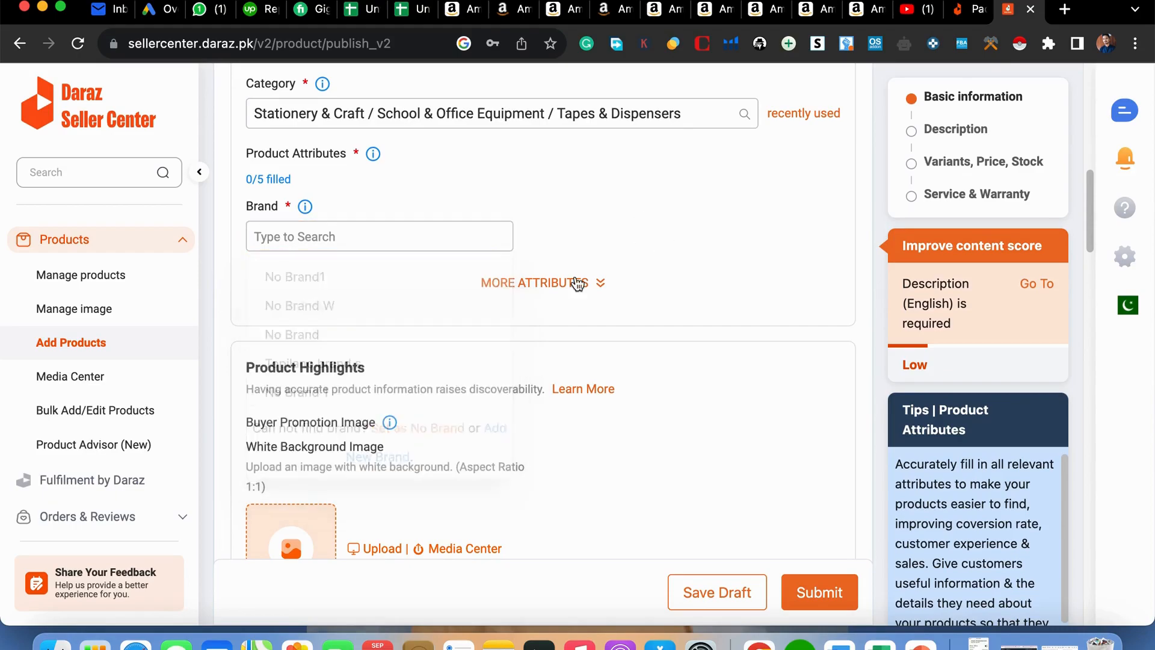
Step: Show the help note for the brand attribute and open the new brand request page from it
{"action": "left_click", "coordinate": [345, 240]}
{"action": "left_click", "coordinate": [306, 211]}
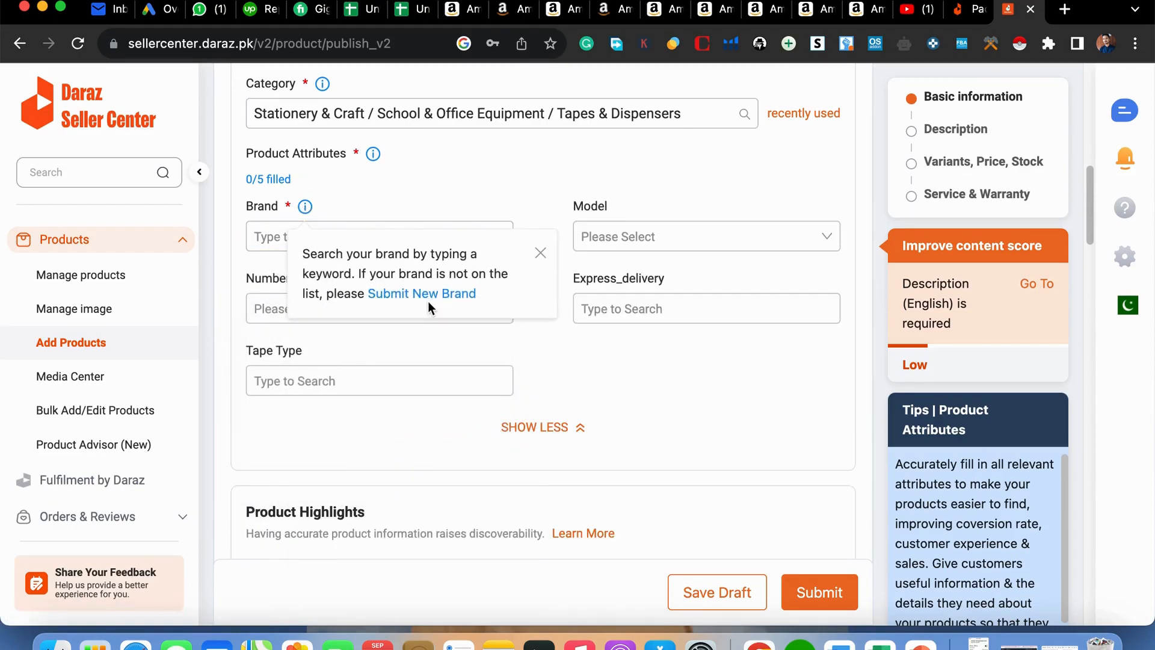
{"action": "left_click", "coordinate": [303, 208]}
{"action": "left_click", "coordinate": [303, 210]}
{"action": "left_click", "coordinate": [401, 294]}
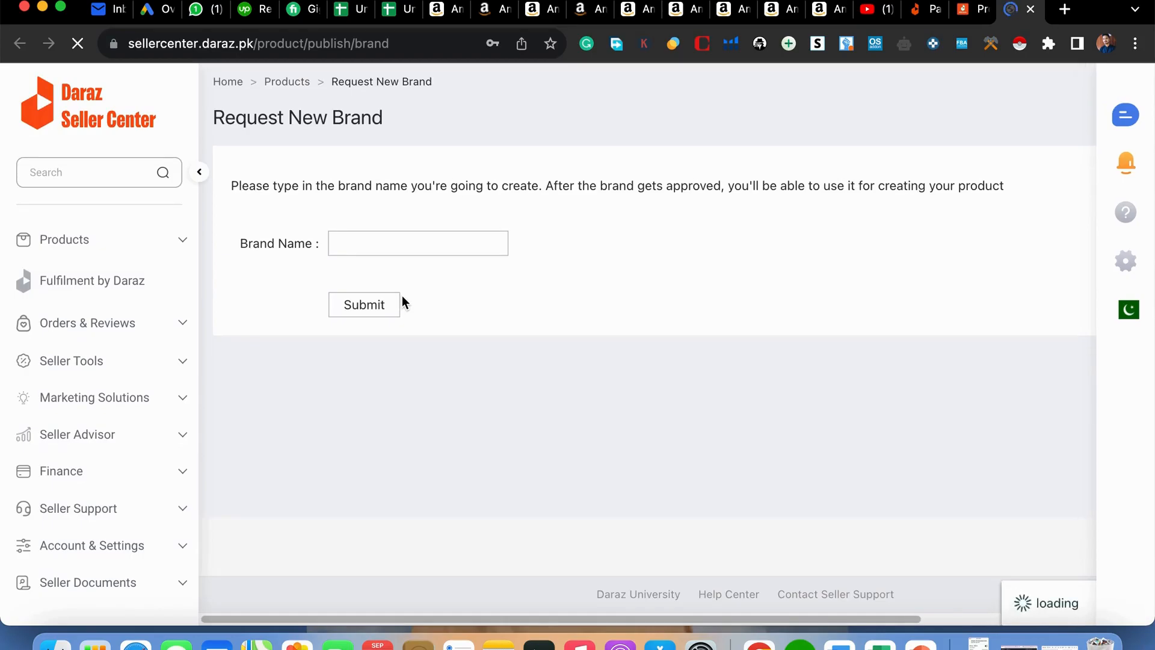
Step: Try to submit a new brand request with the brand name "xyz"
{"action": "left_click", "coordinate": [372, 236]}
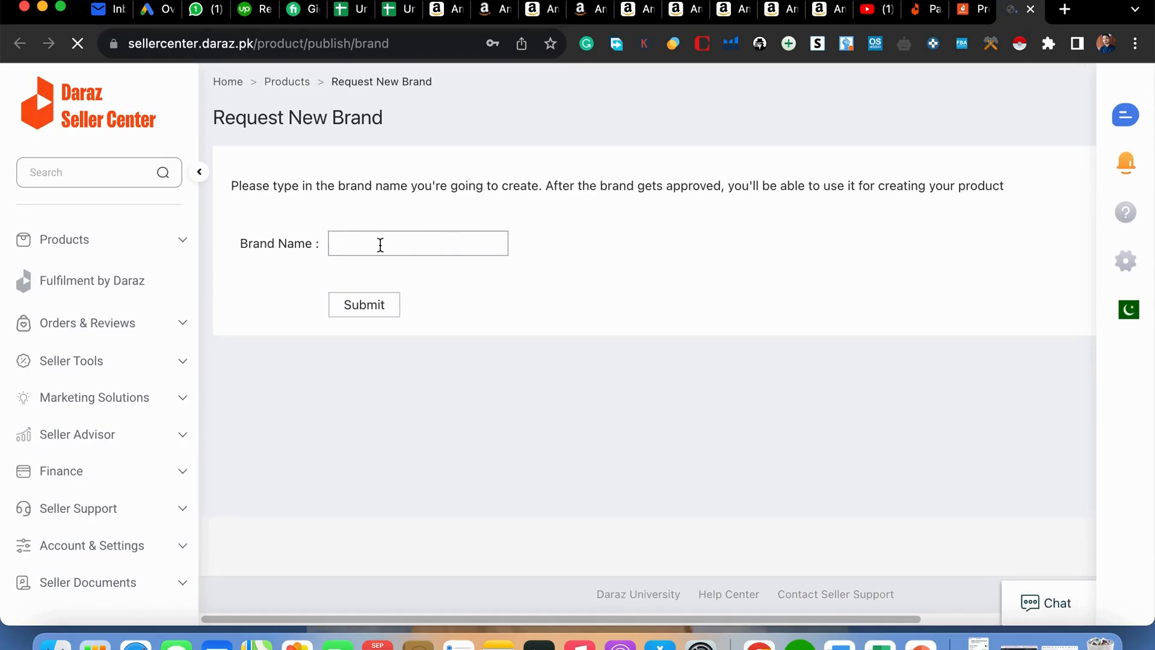
{"action": "type", "text": "xyz"}
{"action": "left_click", "coordinate": [368, 305]}
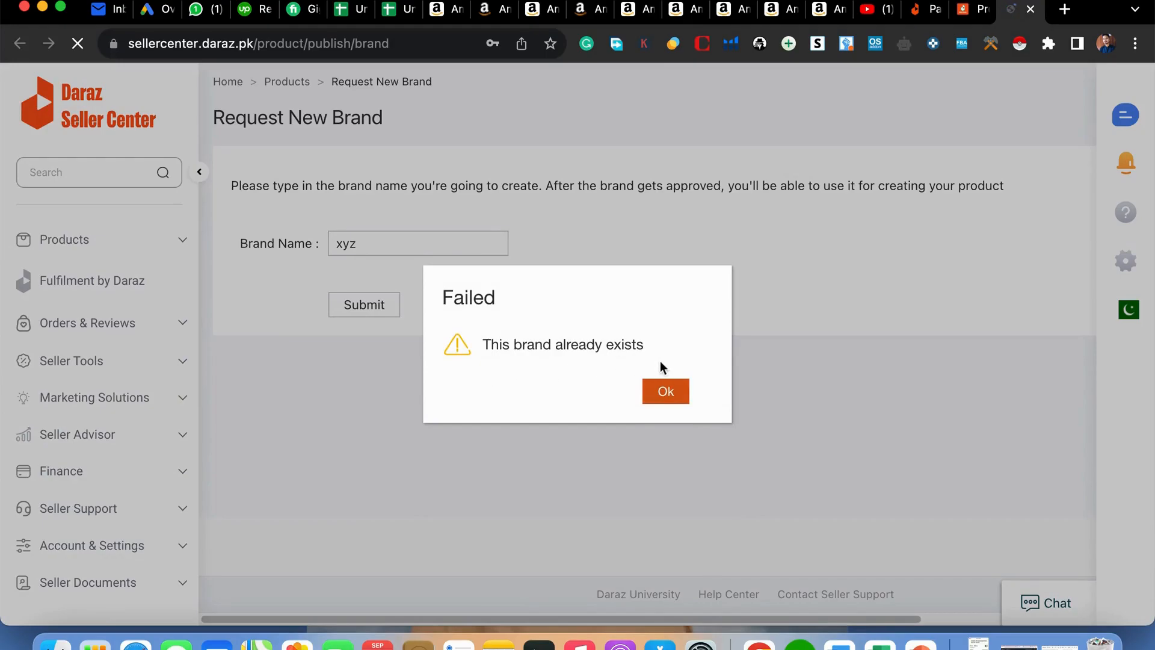
{"action": "left_click", "coordinate": [686, 399]}
Step: Clear the brand name in the request form and return to the product form
{"action": "left_click", "coordinate": [423, 244]}
{"action": "double_click", "coordinate": [424, 247]}
{"action": "key", "text": "BackSpace"}
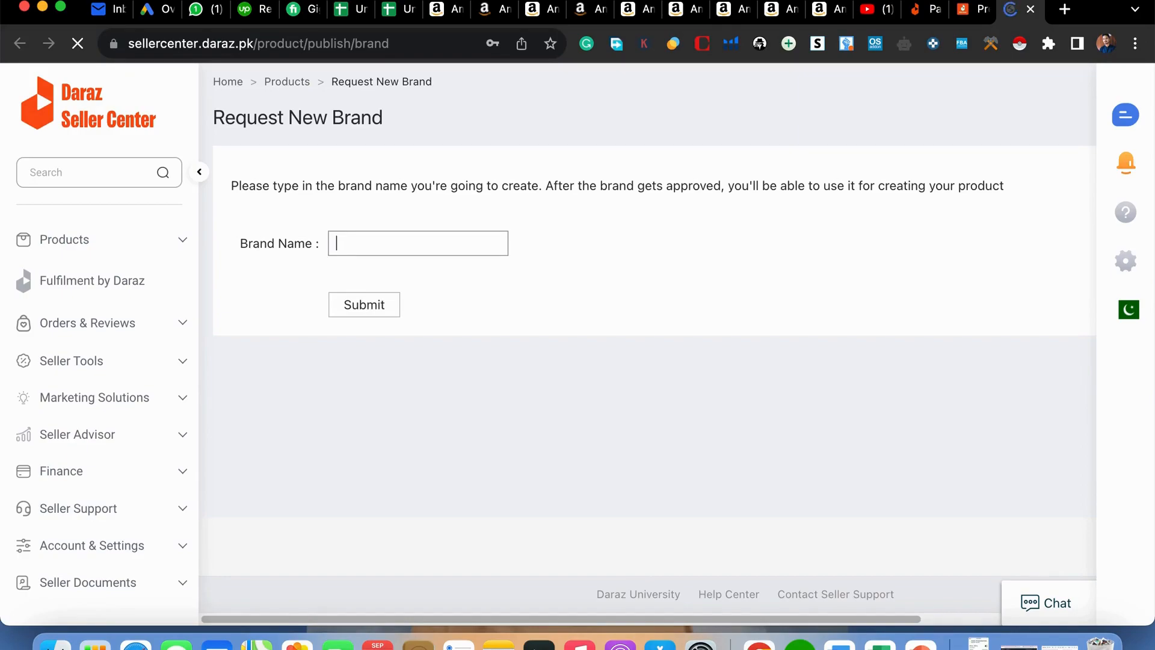
{"action": "left_click", "coordinate": [433, 237]}
{"action": "left_click", "coordinate": [959, 17]}
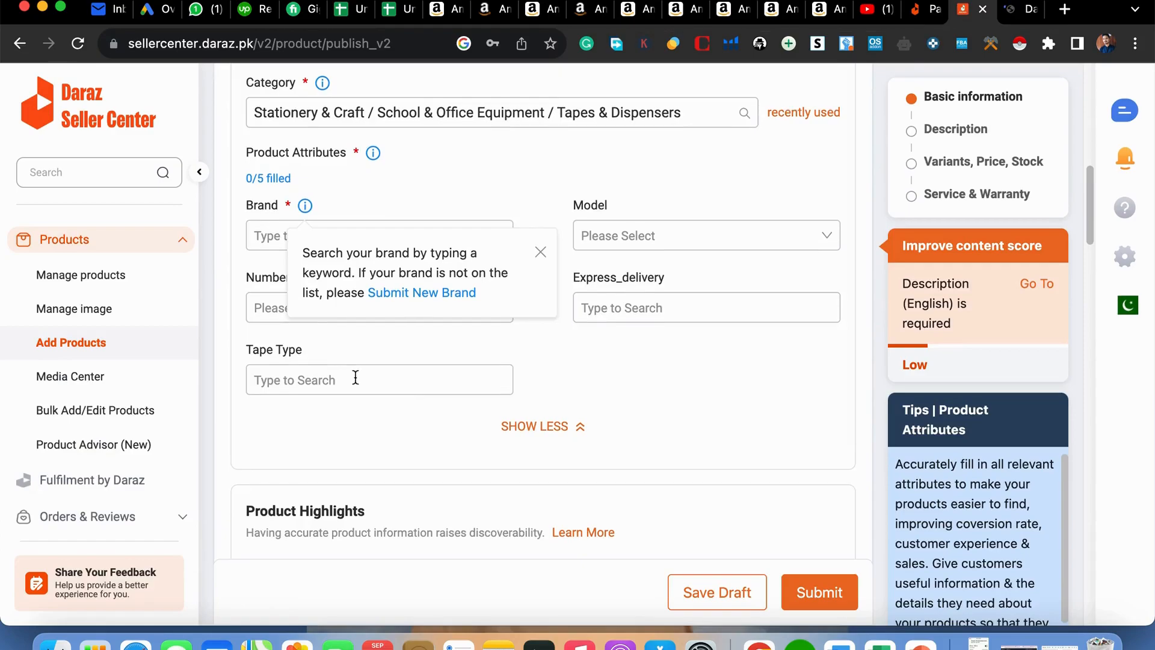
Step: Search the brand options for "xyz" and choose mobiles xyzz as the product brand
{"action": "left_click", "coordinate": [326, 232]}
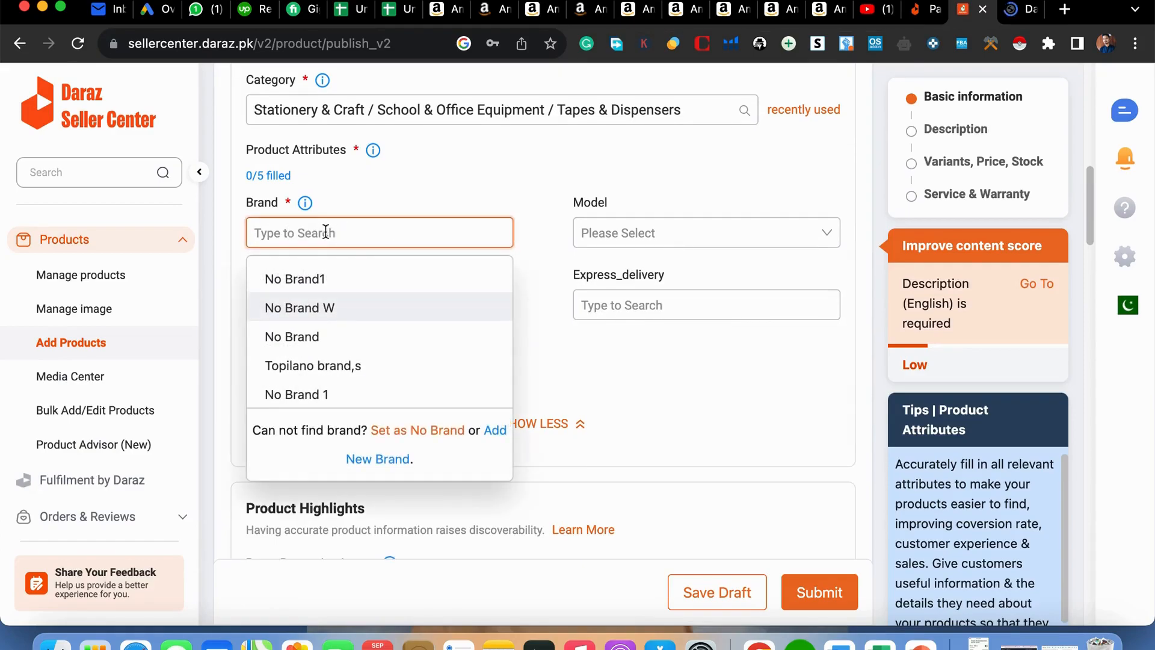
{"action": "type", "text": "xyz"}
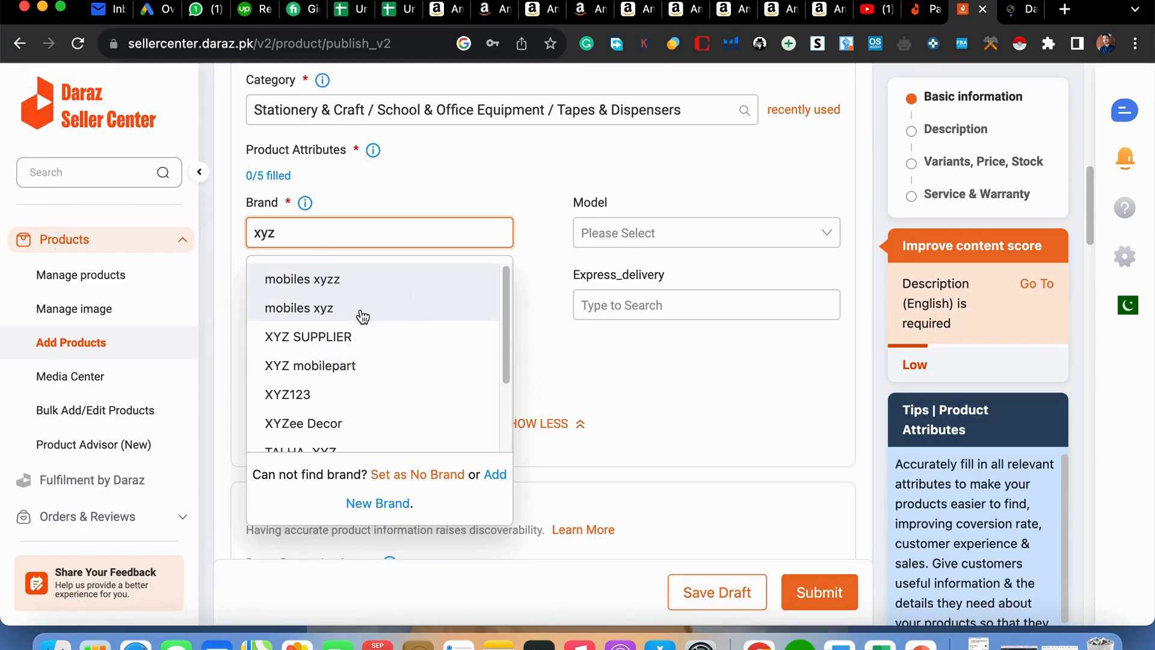
{"action": "left_click", "coordinate": [339, 280]}
Step: Set the product's brand to No Brand
{"action": "left_click", "coordinate": [426, 230]}
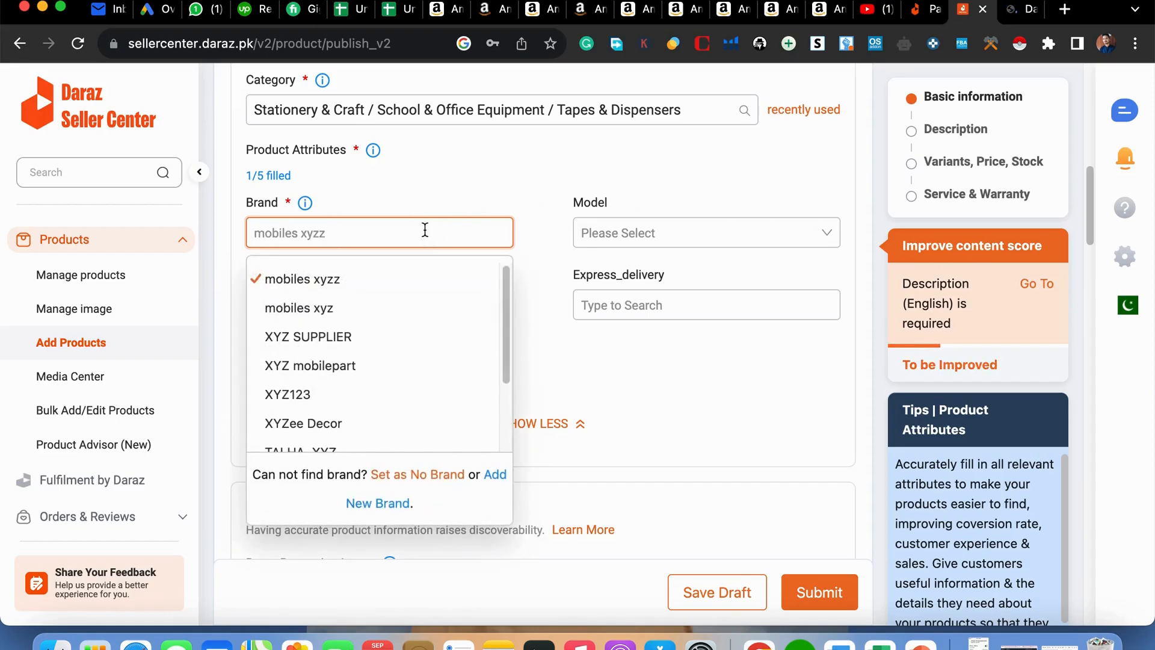
{"action": "type", "text": "no"}
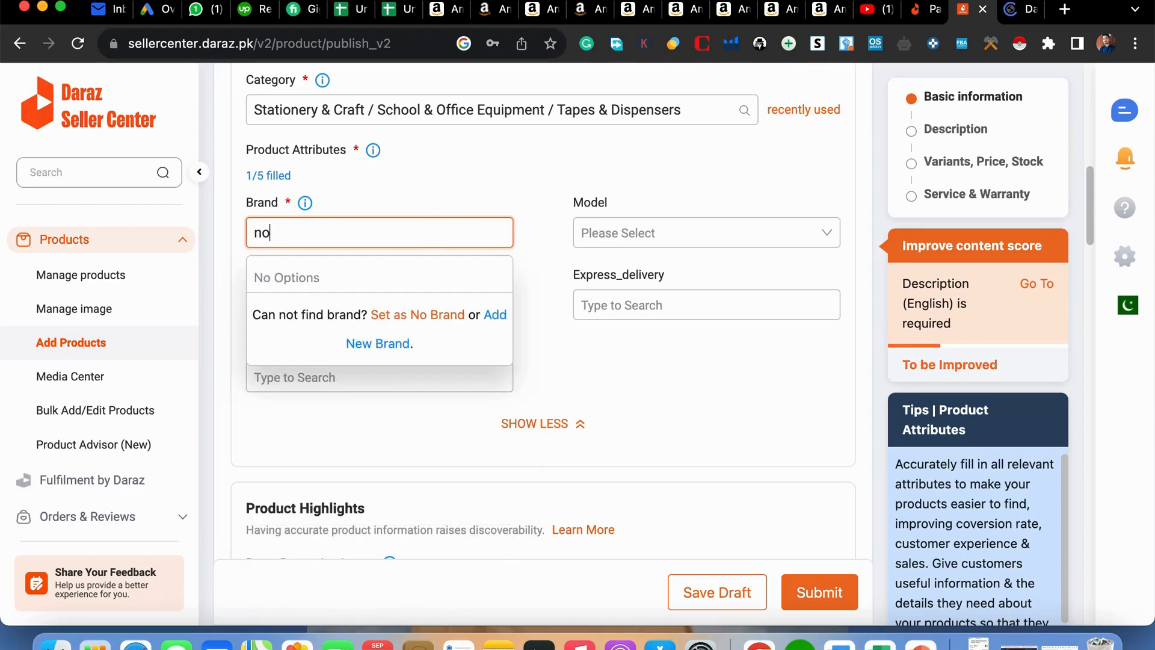
{"action": "left_click", "coordinate": [424, 315]}
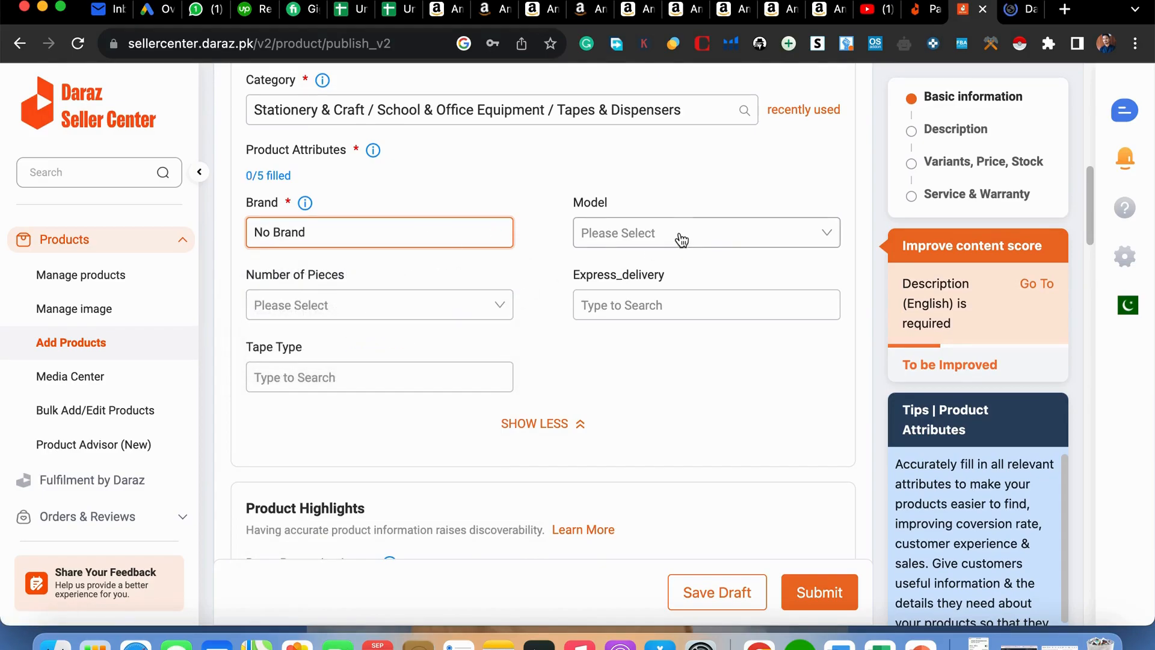
Step: Check which options the Model and Number of Pieces attributes offer
{"action": "scroll", "coordinate": [680, 240], "scroll_direction": "down", "scroll_amount": 1}
{"action": "left_click", "coordinate": [726, 210]}
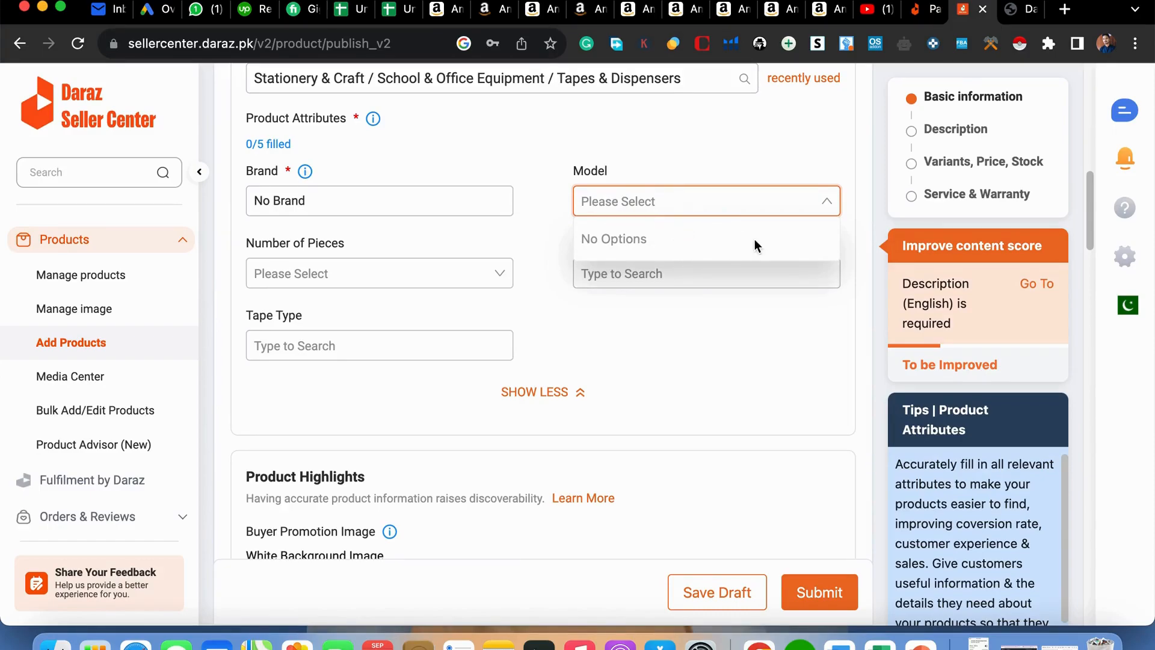
{"action": "left_click", "coordinate": [506, 227]}
{"action": "left_click", "coordinate": [638, 205]}
{"action": "left_click", "coordinate": [542, 223]}
{"action": "scroll", "coordinate": [420, 254], "scroll_direction": "down", "scroll_amount": 1}
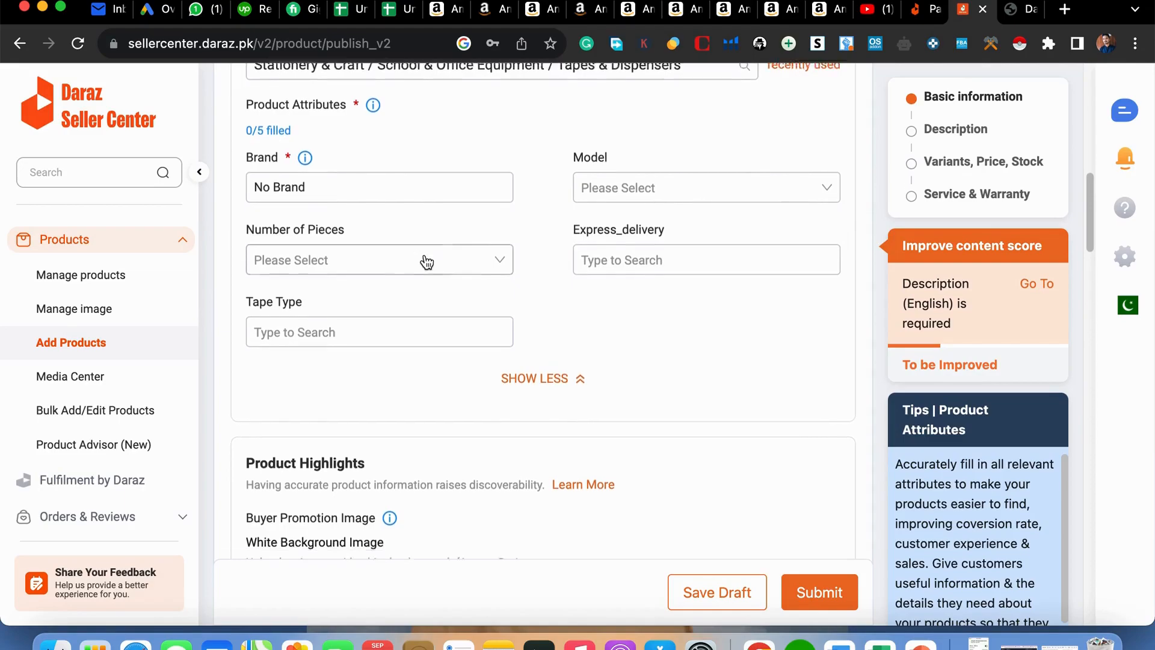
{"action": "left_click", "coordinate": [412, 236]}
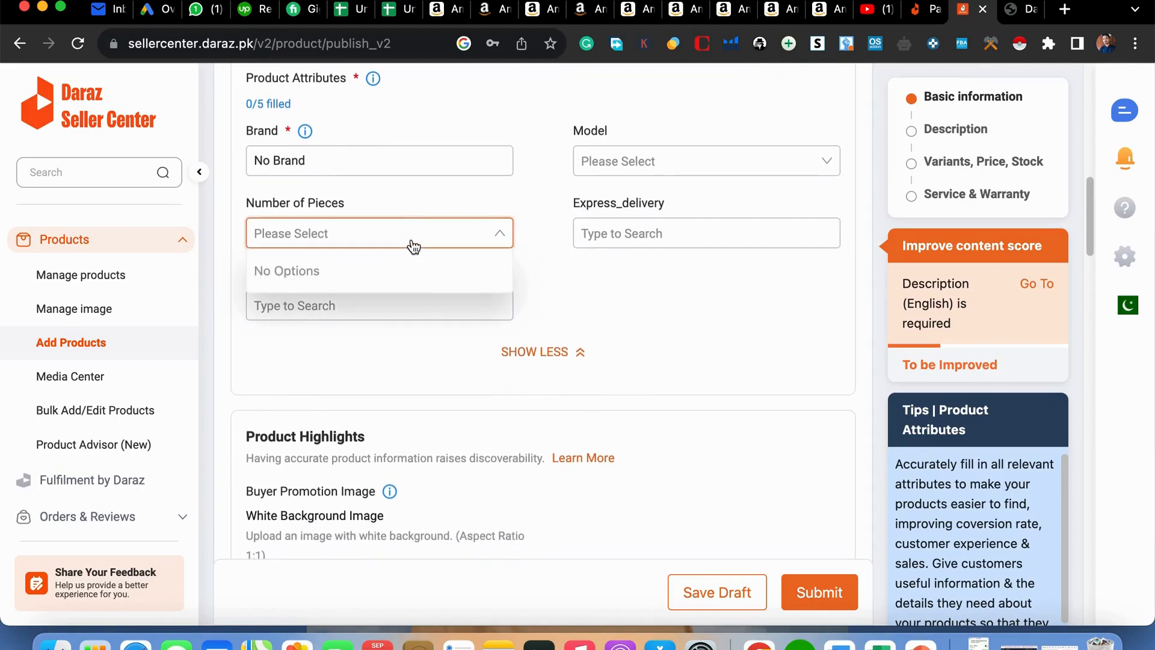
{"action": "left_click", "coordinate": [476, 207]}
Step: Set the Express_delivery attribute to Karachi
{"action": "left_click", "coordinate": [650, 233]}
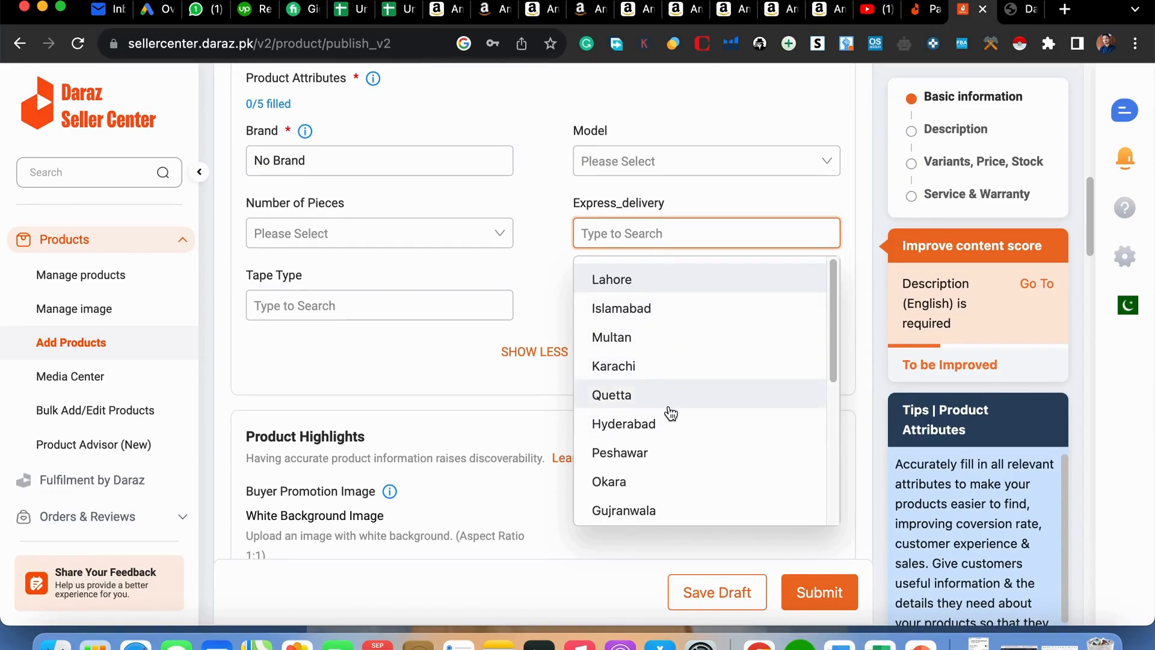
{"action": "left_click", "coordinate": [629, 368]}
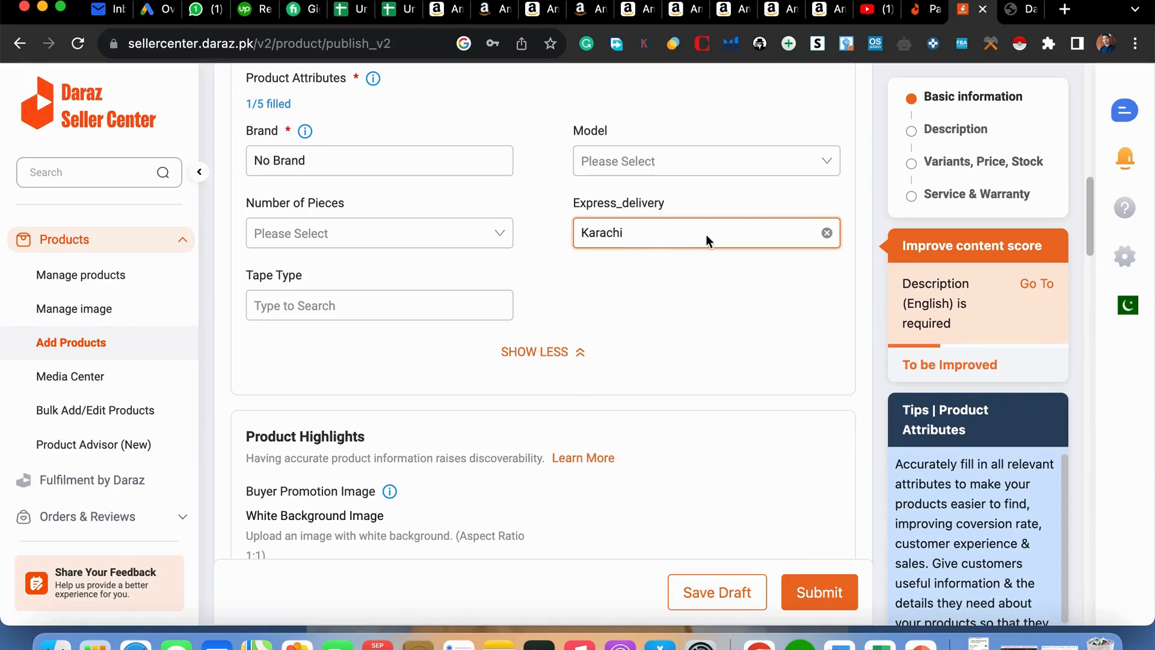
Step: Set the Tape Type attribute to Magic
{"action": "left_click", "coordinate": [344, 308]}
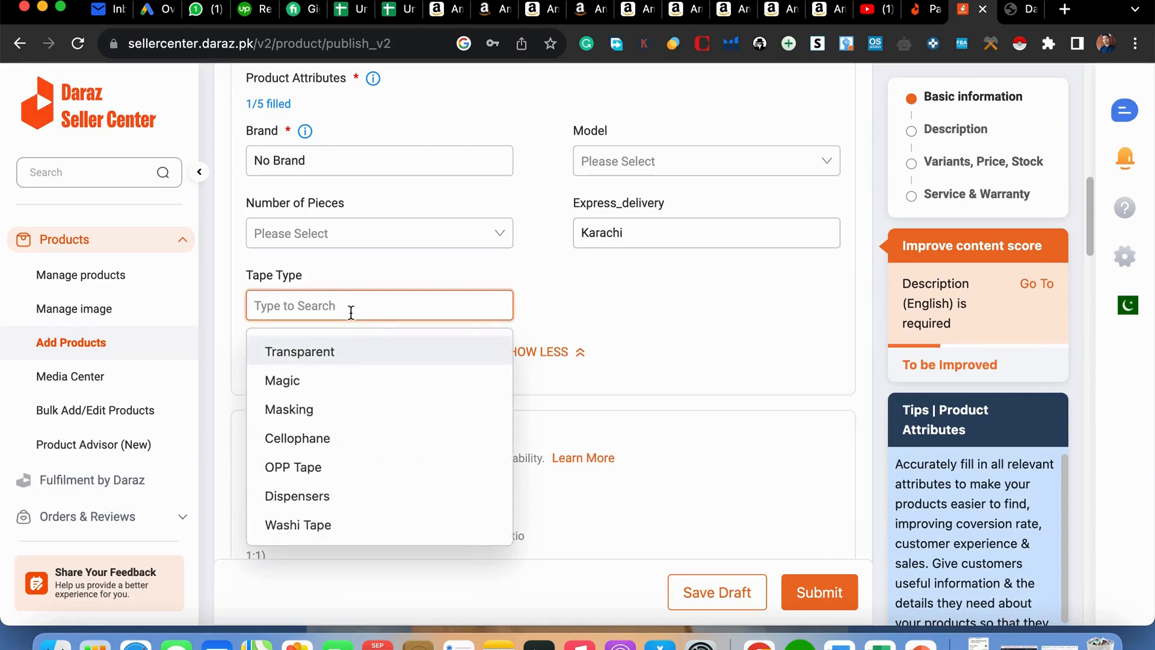
{"action": "scroll", "coordinate": [327, 505], "scroll_direction": "down", "scroll_amount": 1}
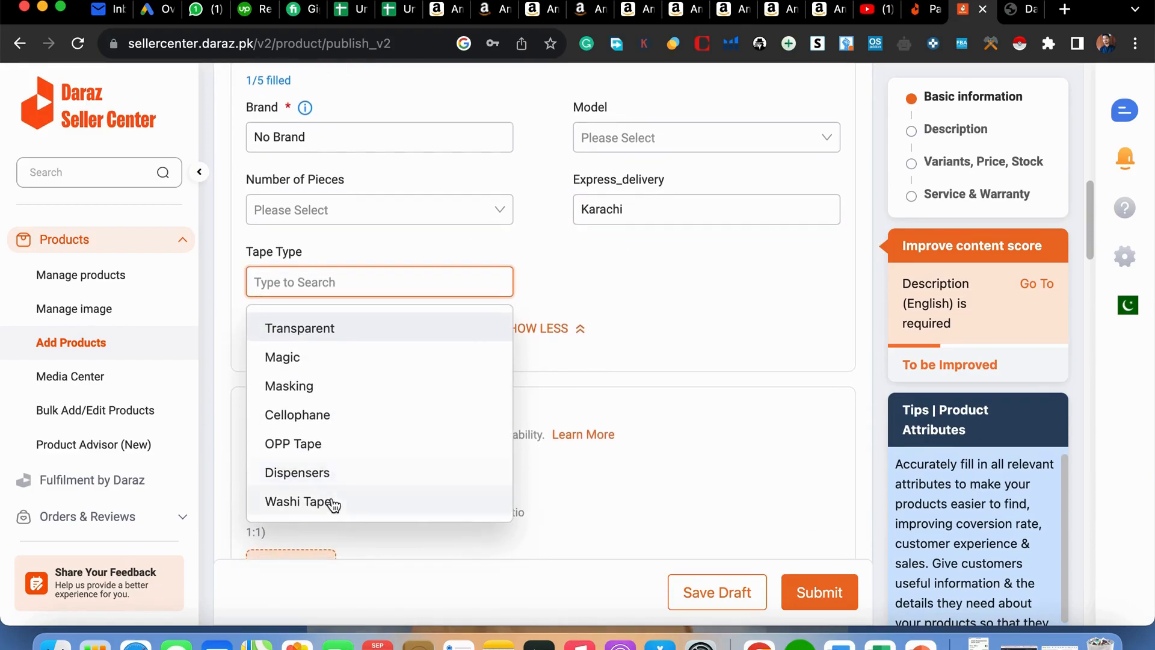
{"action": "left_click", "coordinate": [327, 359]}
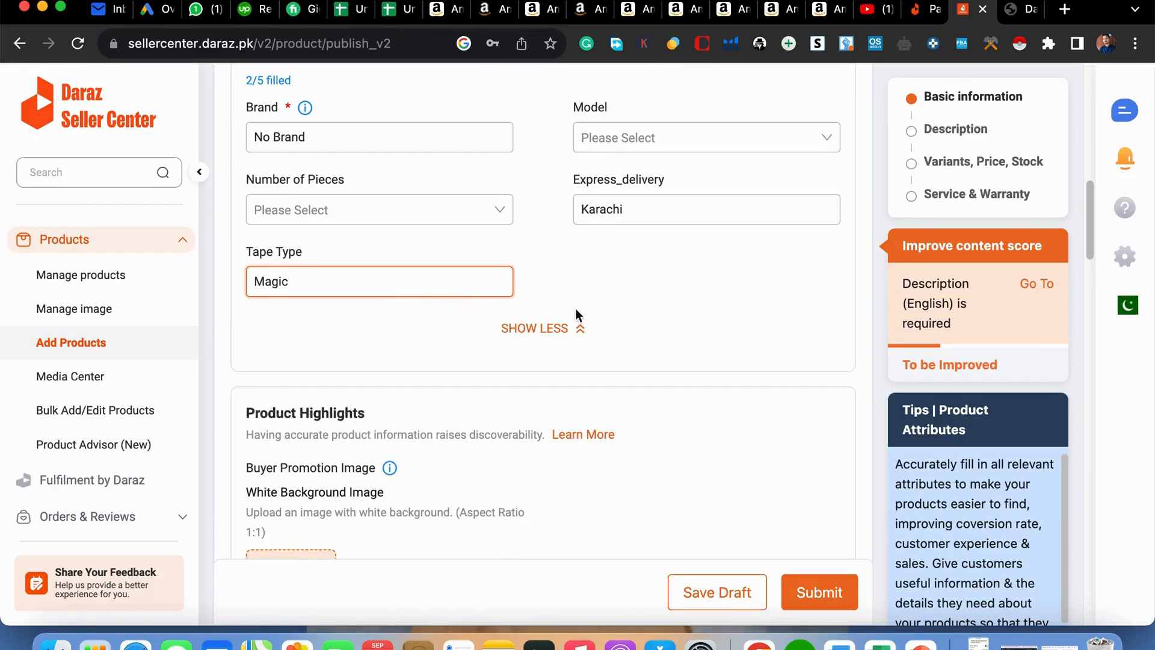
Step: Copy the first two bullet points from the product details of the published Pack of 10 Decorative Washi Tape listing
{"action": "scroll", "coordinate": [497, 338], "scroll_direction": "down", "scroll_amount": 5}
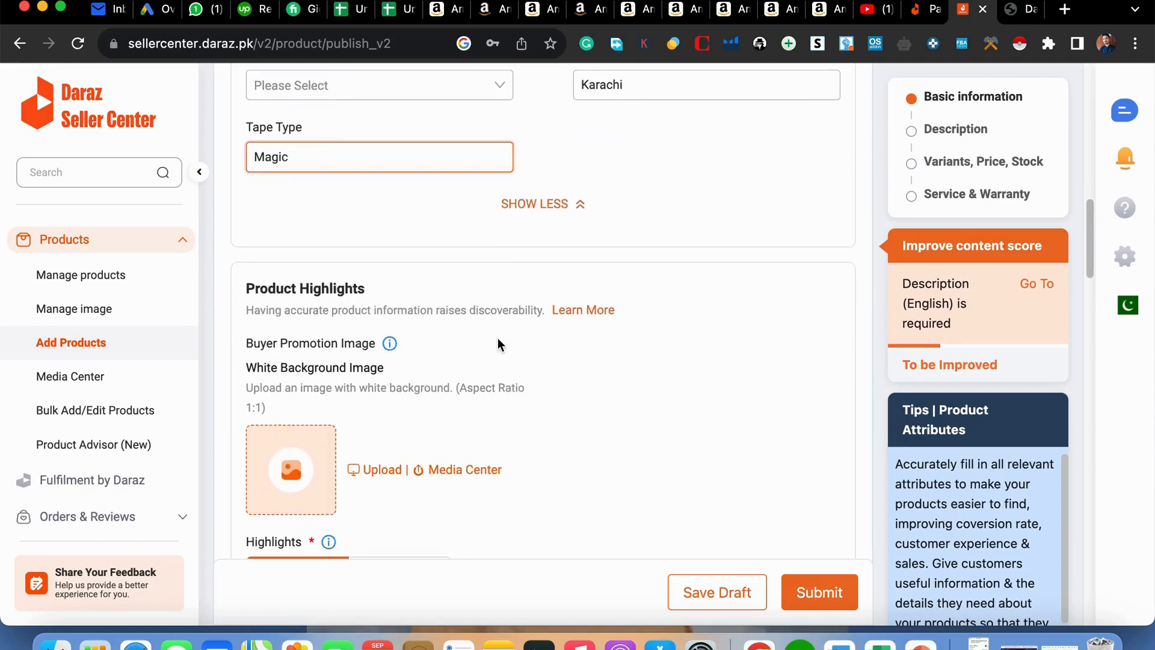
{"action": "scroll", "coordinate": [497, 338], "scroll_direction": "down", "scroll_amount": 2}
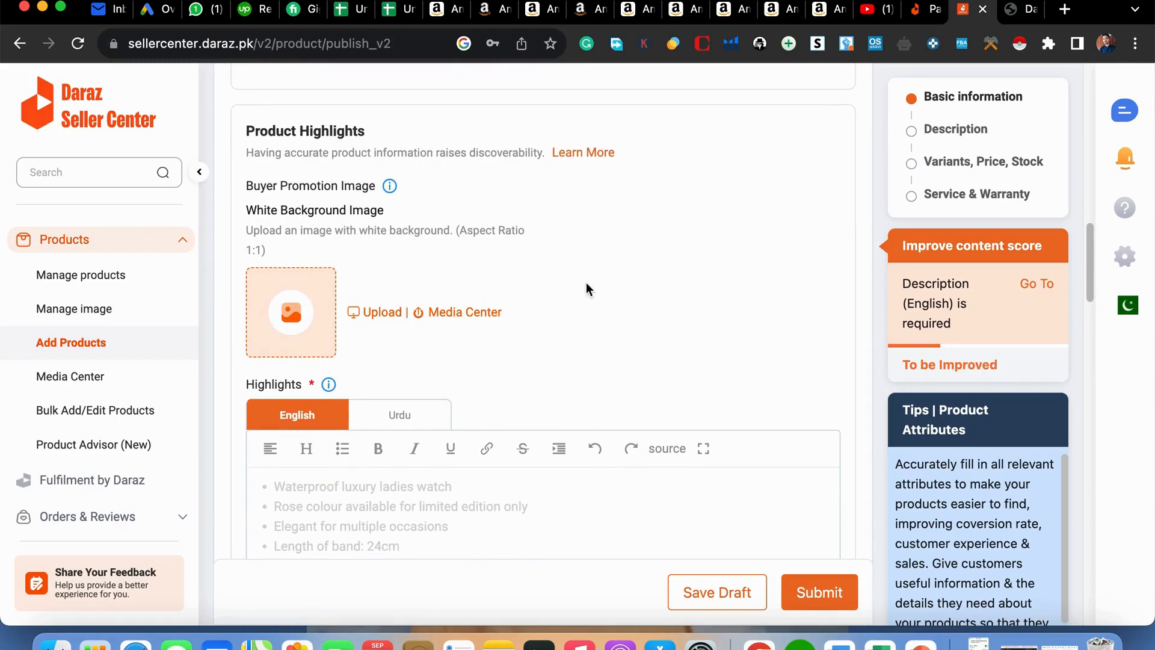
{"action": "scroll", "coordinate": [593, 298], "scroll_direction": "down", "scroll_amount": 1}
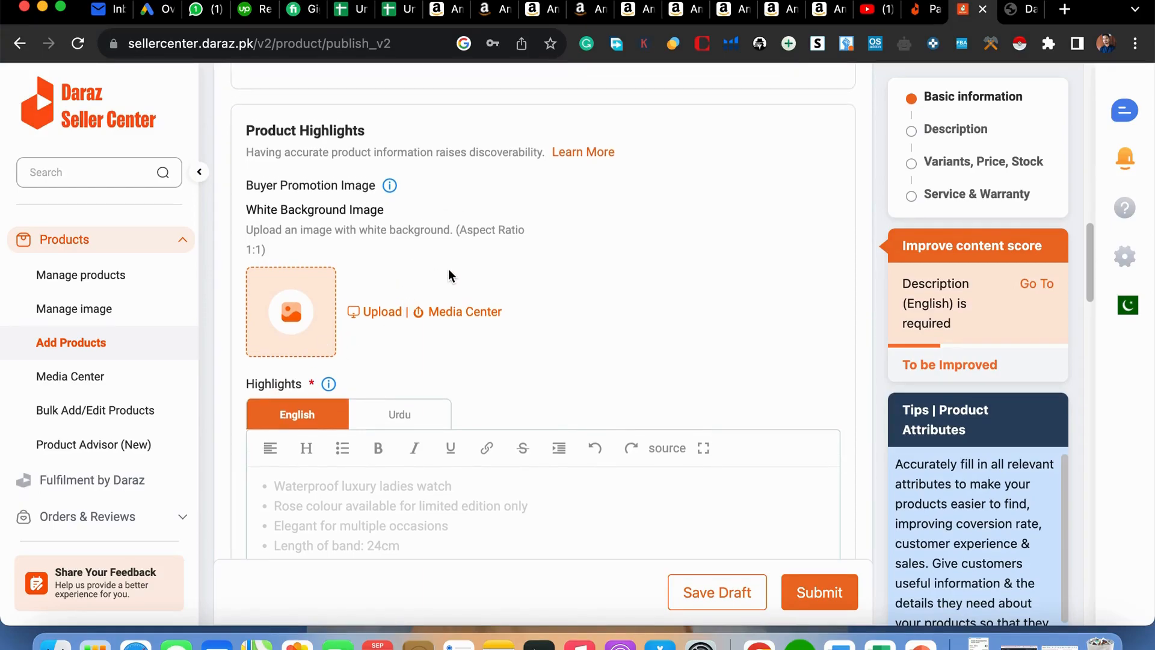
{"action": "scroll", "coordinate": [445, 269], "scroll_direction": "down", "scroll_amount": 2}
{"action": "scroll", "coordinate": [359, 240], "scroll_direction": "up", "scroll_amount": 1}
{"action": "scroll", "coordinate": [423, 238], "scroll_direction": "down", "scroll_amount": 2}
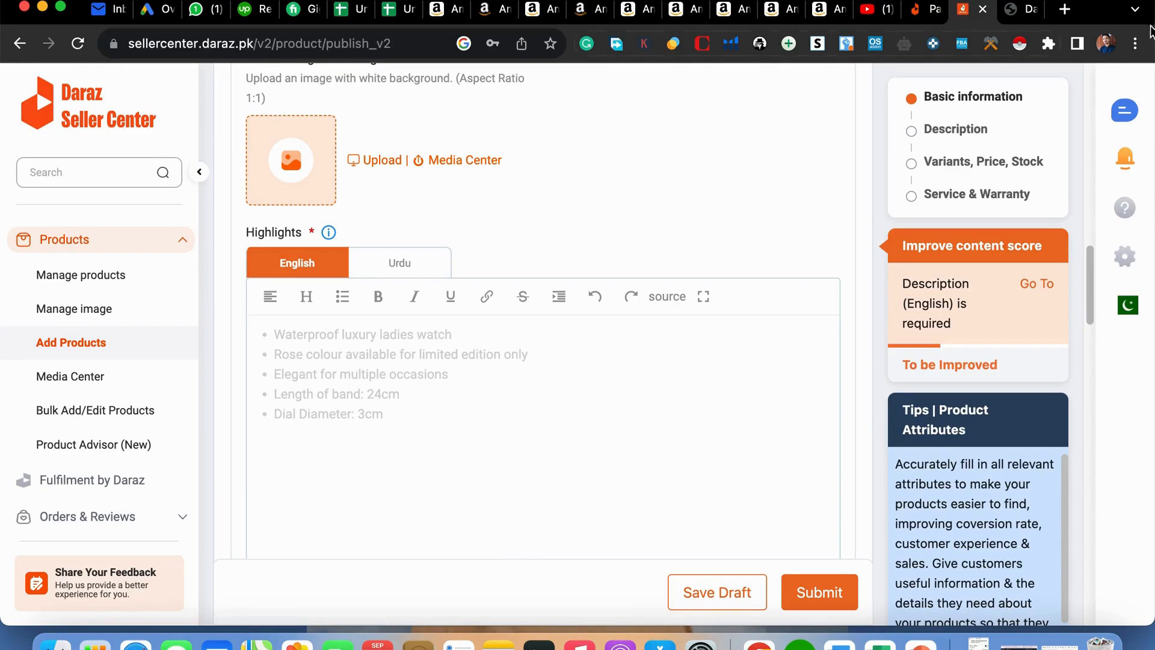
{"action": "left_click", "coordinate": [930, 12]}
{"action": "scroll", "coordinate": [451, 392], "scroll_direction": "down", "scroll_amount": 6}
{"action": "scroll", "coordinate": [454, 391], "scroll_direction": "up", "scroll_amount": 3}
{"action": "scroll", "coordinate": [460, 385], "scroll_direction": "down", "scroll_amount": 8}
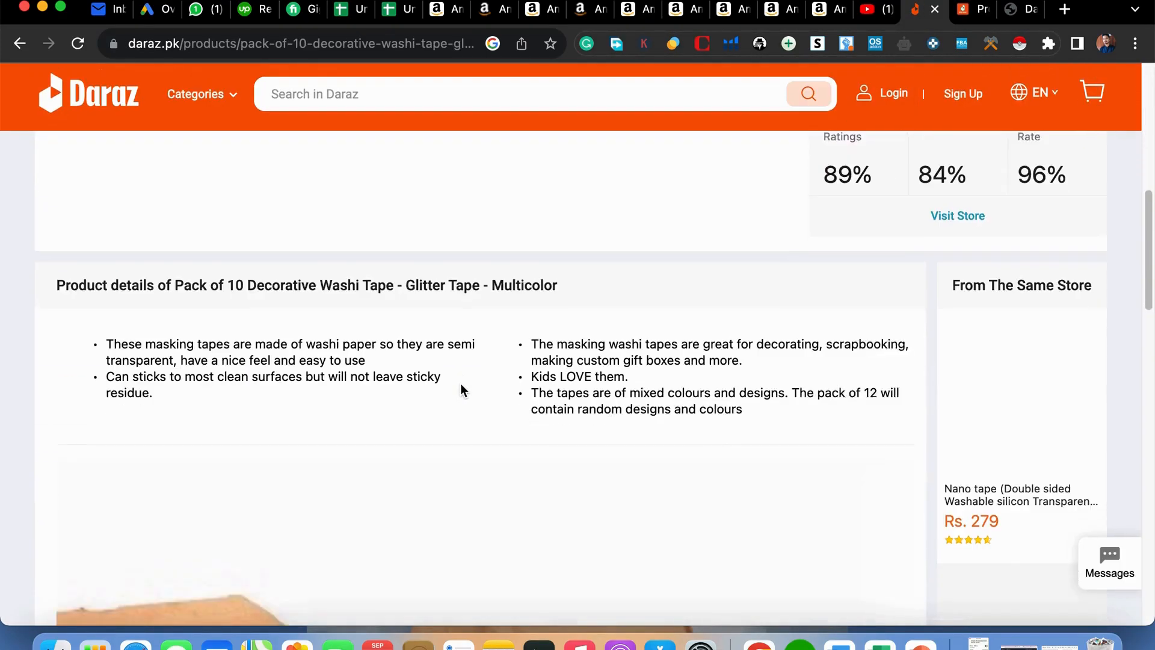
{"action": "scroll", "coordinate": [361, 361], "scroll_direction": "up", "scroll_amount": 1}
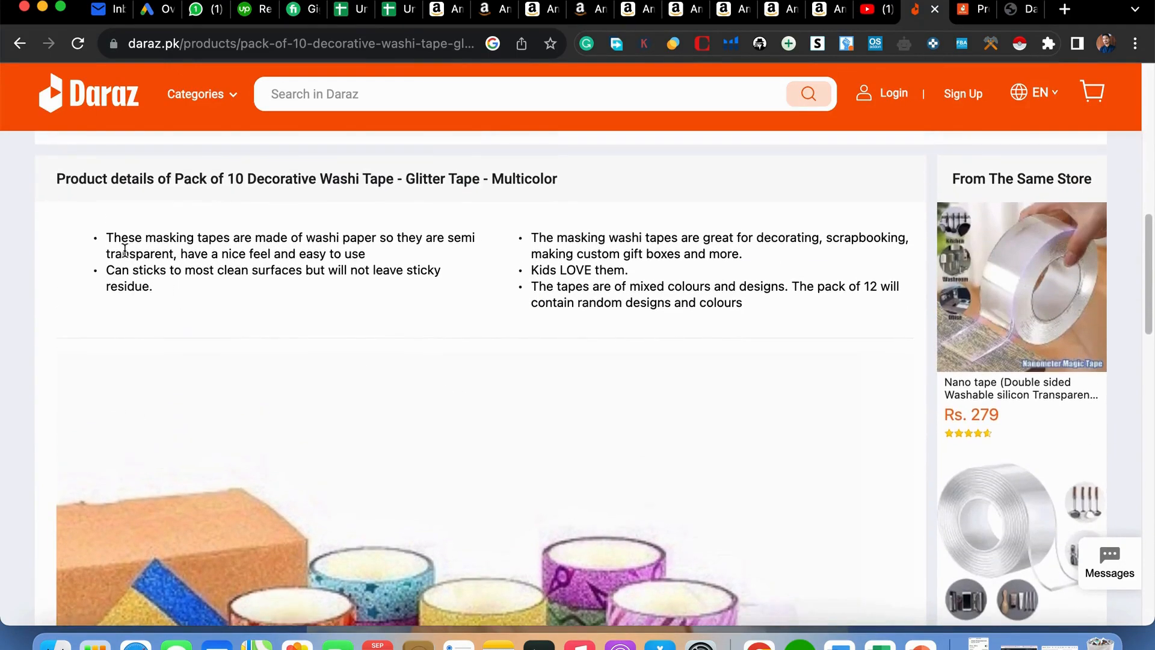
{"action": "left_click_drag", "start_coordinate": [105, 234], "coordinate": [185, 294]}
{"action": "key", "text": "super+c"}
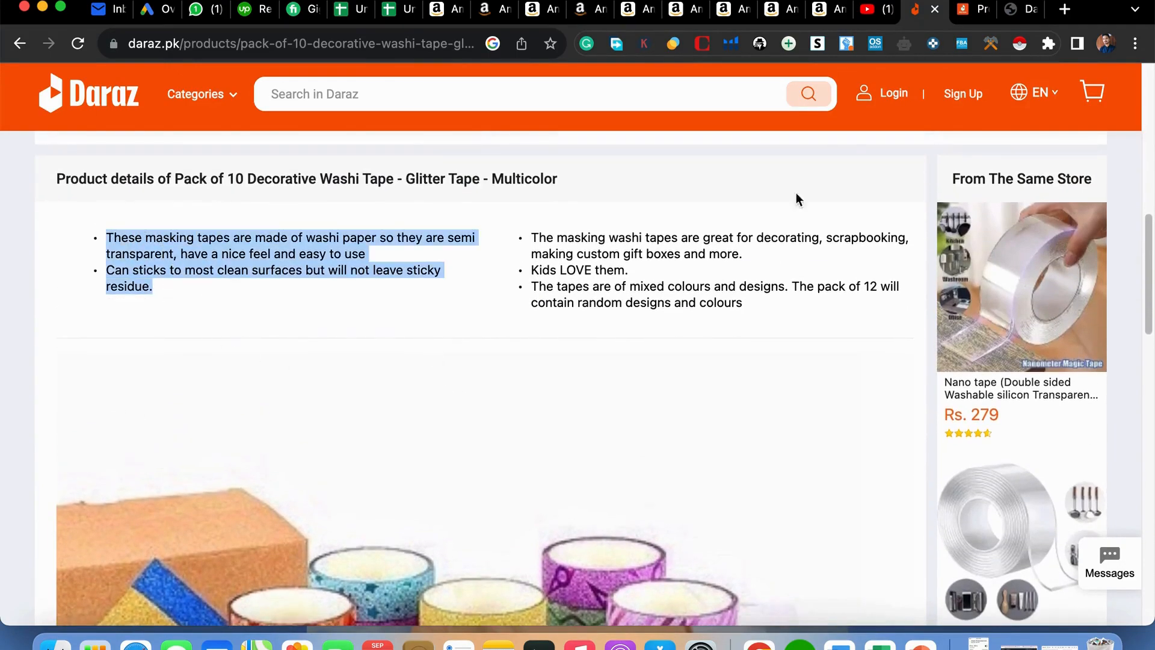
Step: Paste the copied bullet points into the English Highlights of the new product in Seller Center
{"action": "left_click", "coordinate": [974, 9]}
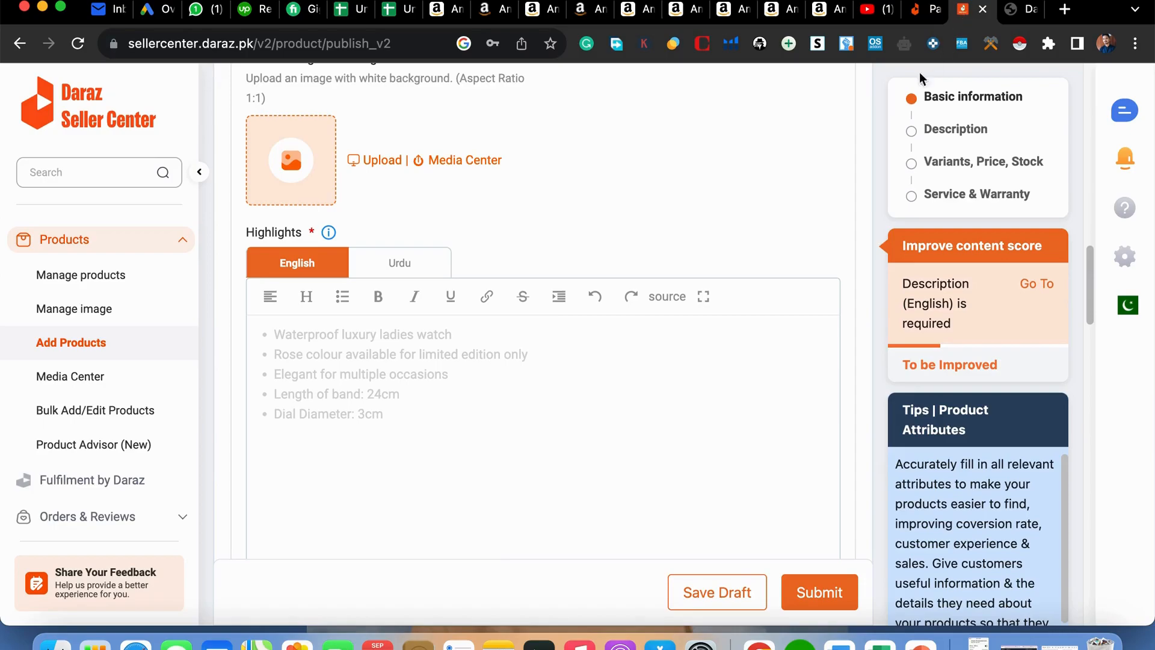
{"action": "left_click", "coordinate": [353, 384]}
{"action": "key", "text": "super+v"}
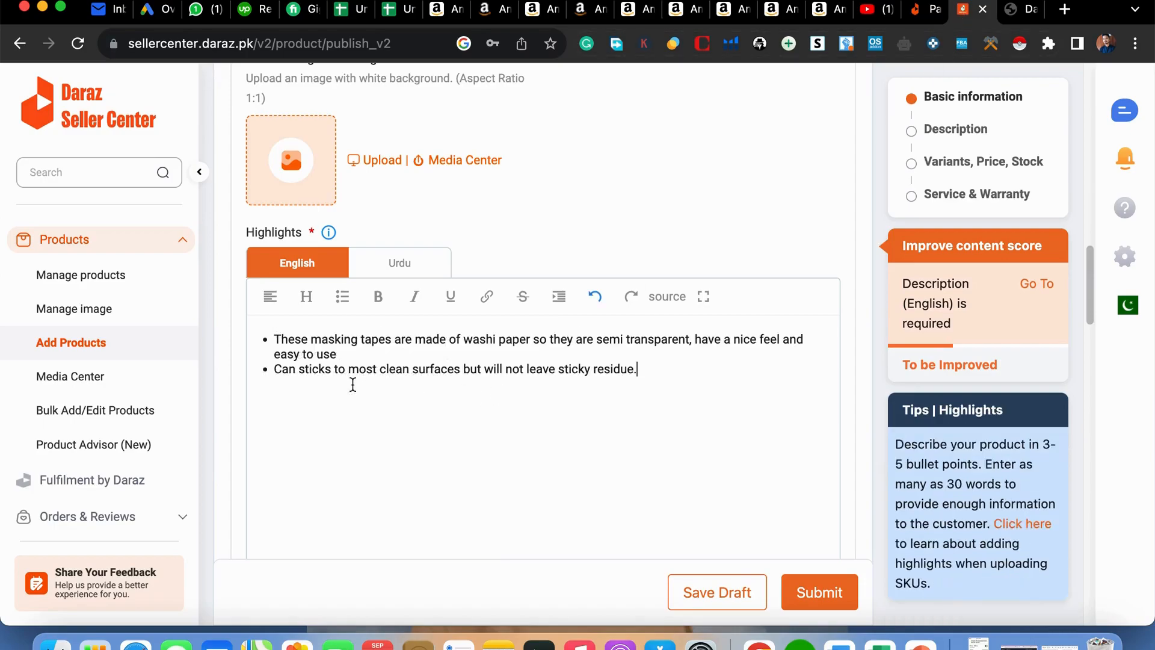
Step: Expand the additional highlight attributes and enter "10 tapes" as what's in the box
{"action": "scroll", "coordinate": [445, 394], "scroll_direction": "down", "scroll_amount": 1}
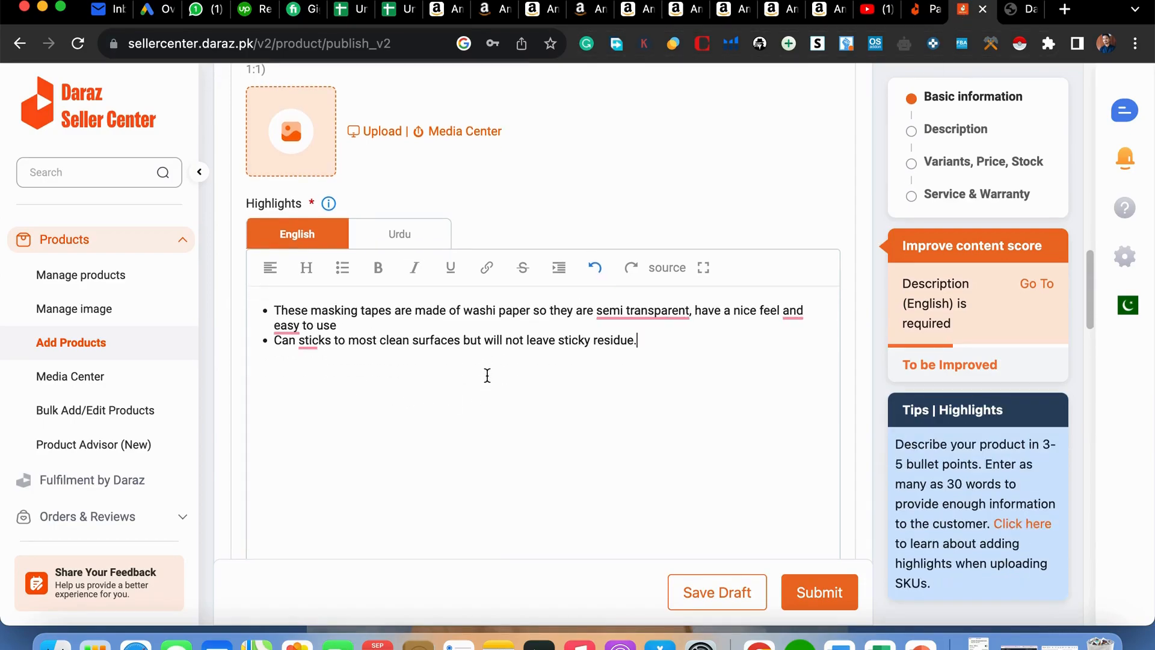
{"action": "scroll", "coordinate": [540, 399], "scroll_direction": "down", "scroll_amount": 5}
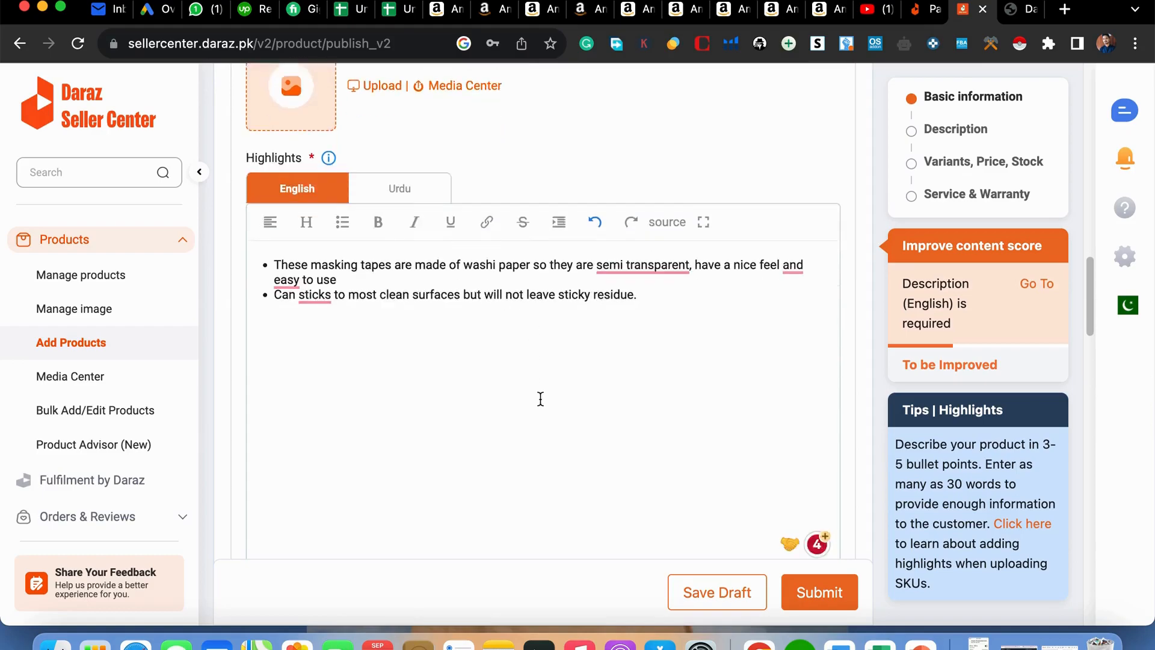
{"action": "scroll", "coordinate": [540, 398], "scroll_direction": "down", "scroll_amount": 3}
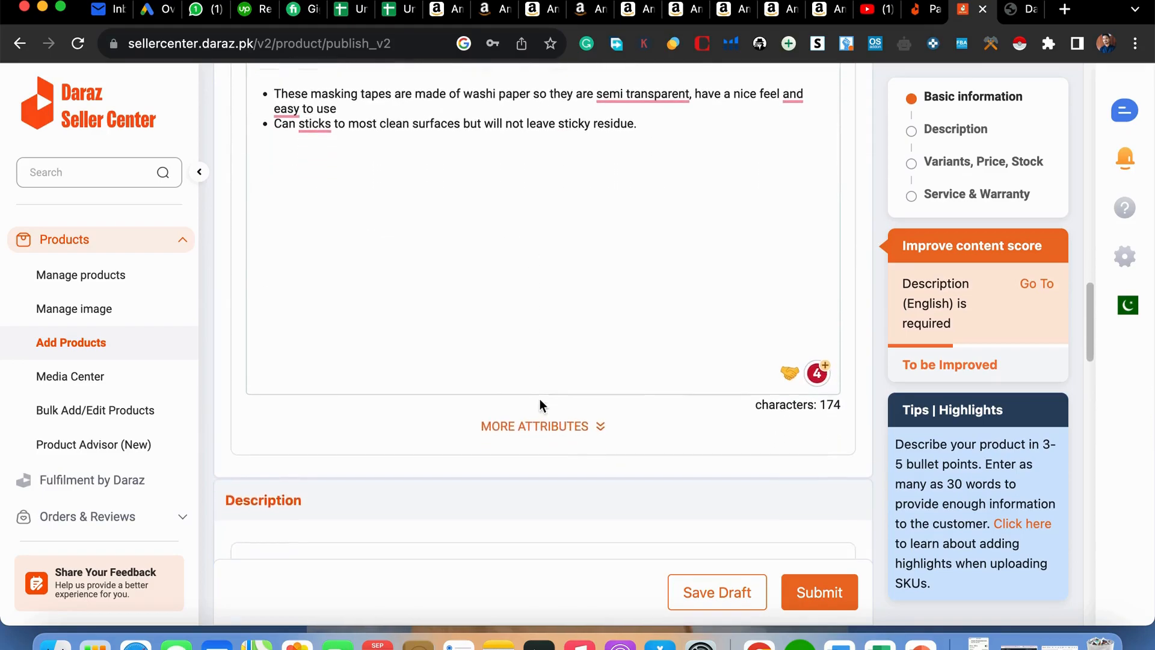
{"action": "left_click", "coordinate": [532, 415]}
{"action": "scroll", "coordinate": [471, 428], "scroll_direction": "down", "scroll_amount": 4}
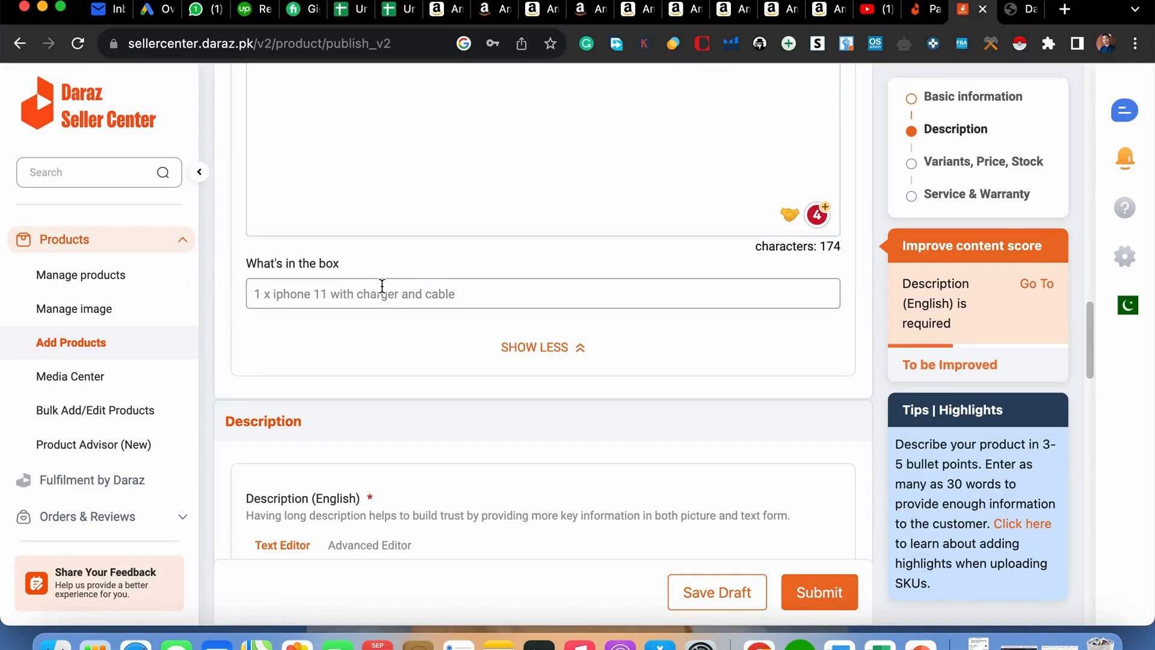
{"action": "scroll", "coordinate": [382, 286], "scroll_direction": "down", "scroll_amount": 5}
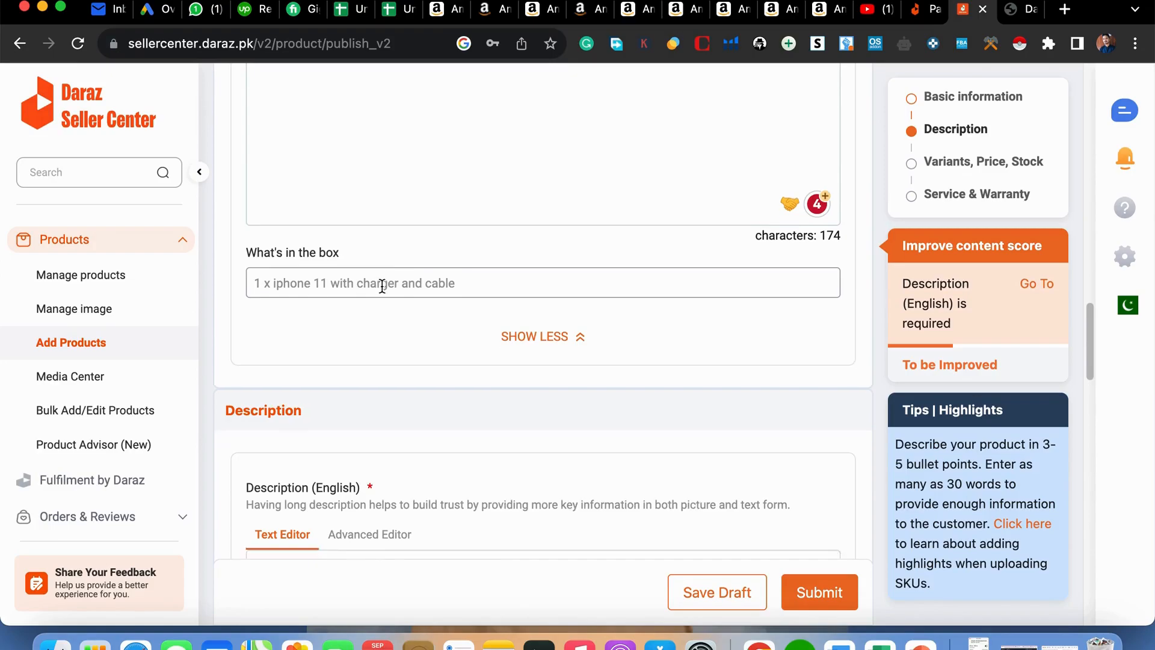
{"action": "scroll", "coordinate": [382, 287], "scroll_direction": "down", "scroll_amount": 4}
{"action": "scroll", "coordinate": [381, 288], "scroll_direction": "up", "scroll_amount": 10}
{"action": "scroll", "coordinate": [381, 291], "scroll_direction": "down", "scroll_amount": 1}
{"action": "scroll", "coordinate": [381, 291], "scroll_direction": "up", "scroll_amount": 10}
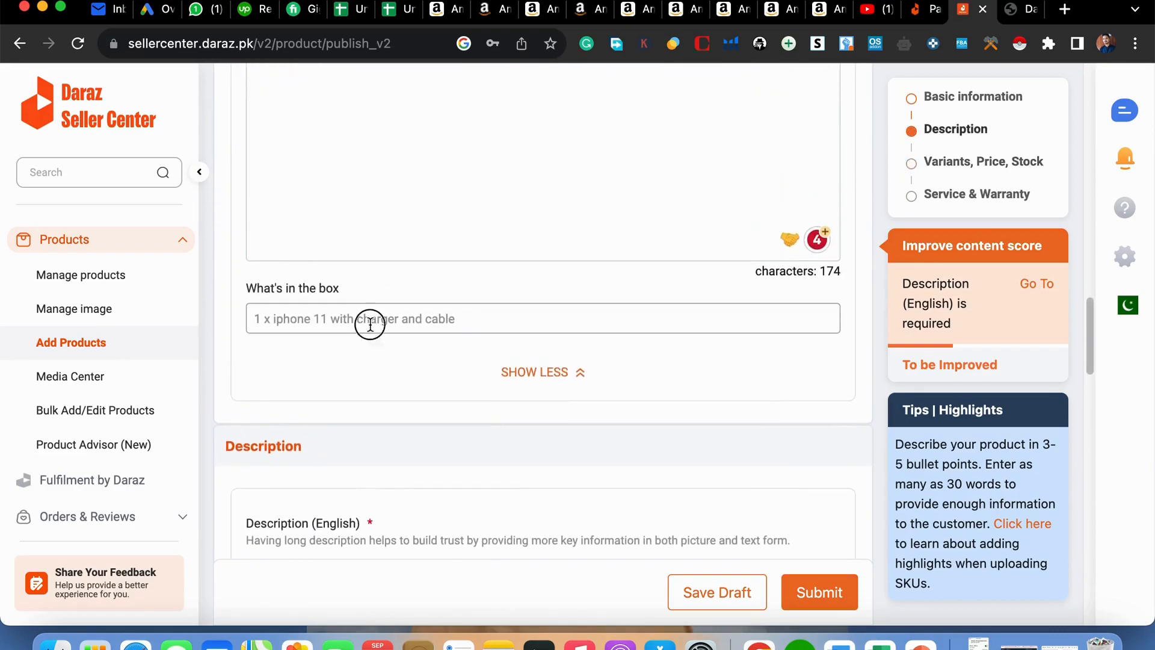
{"action": "left_click", "coordinate": [361, 320]}
{"action": "type", "text": "10 tapes"}
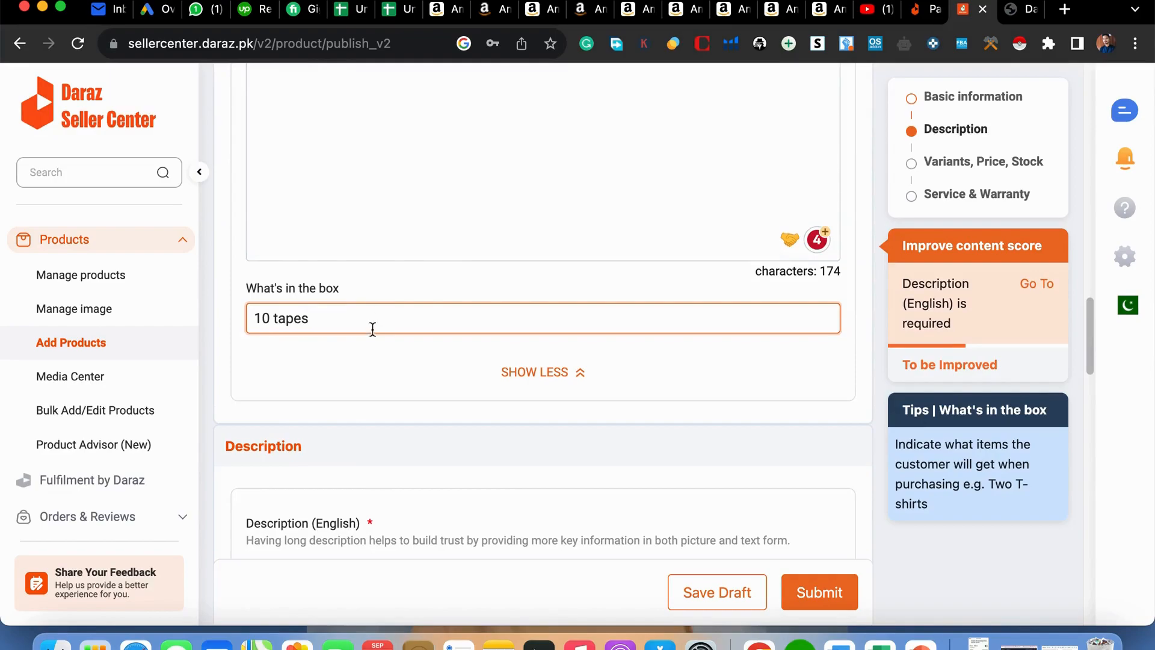
Step: Fill the English description with the same copied bullet points
{"action": "scroll", "coordinate": [361, 322], "scroll_direction": "down", "scroll_amount": 3}
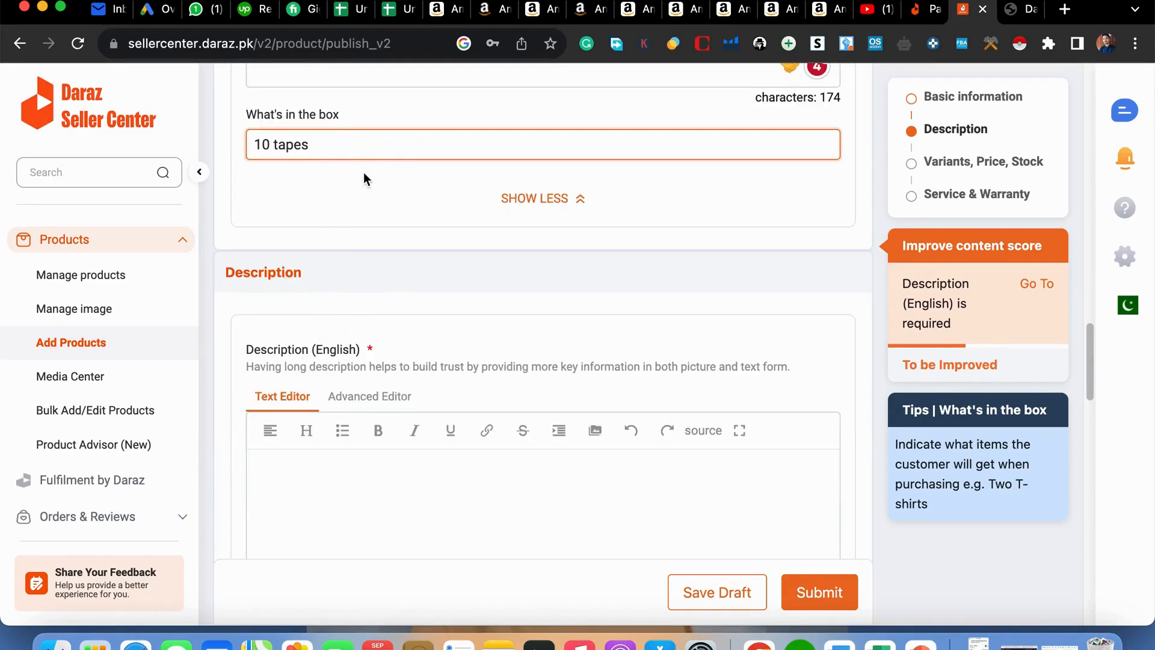
{"action": "scroll", "coordinate": [391, 337], "scroll_direction": "down", "scroll_amount": 4}
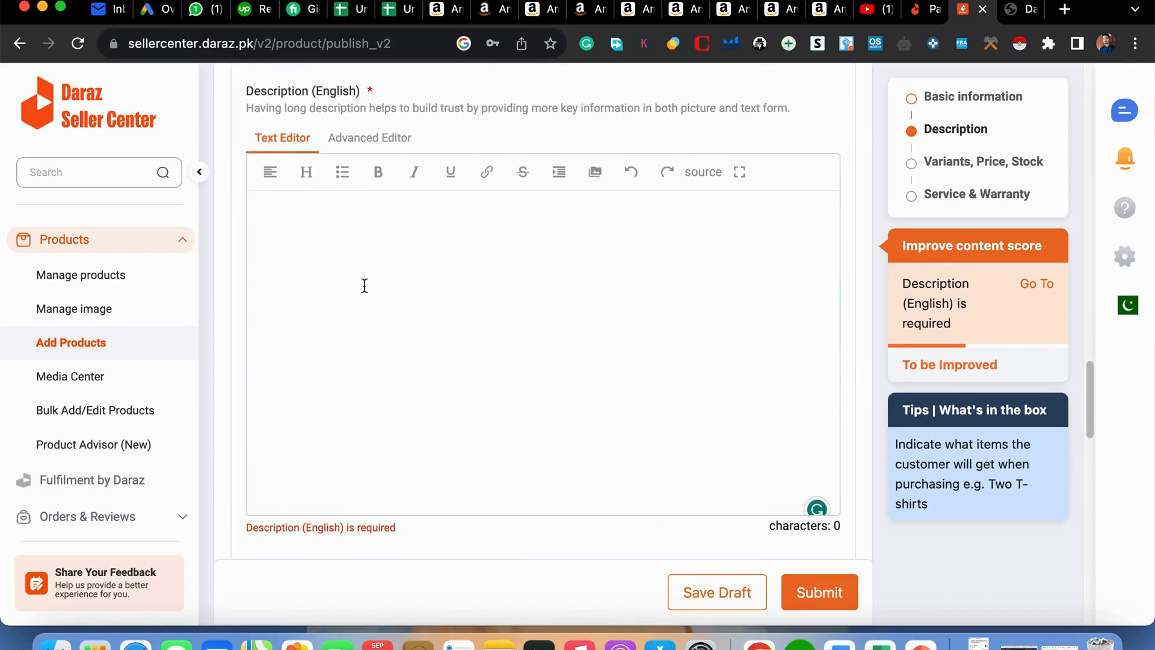
{"action": "scroll", "coordinate": [320, 253], "scroll_direction": "down", "scroll_amount": 5}
{"action": "scroll", "coordinate": [420, 250], "scroll_direction": "up", "scroll_amount": 1}
{"action": "scroll", "coordinate": [450, 247], "scroll_direction": "up", "scroll_amount": 5}
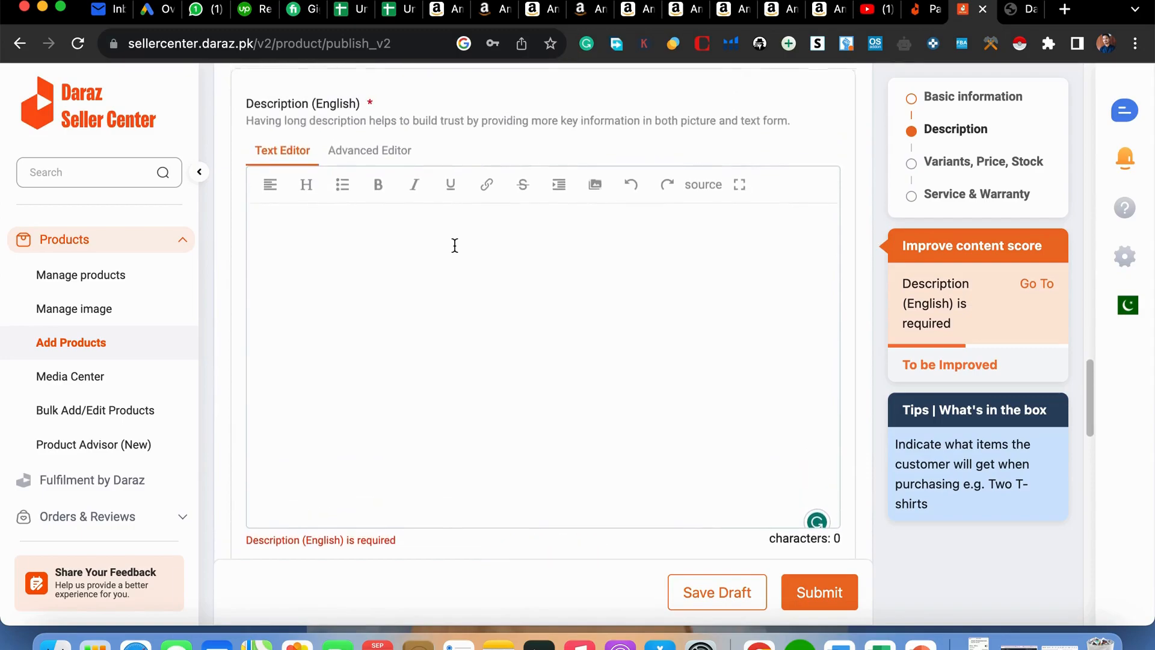
{"action": "left_click", "coordinate": [559, 237]}
{"action": "key", "text": "super+v"}
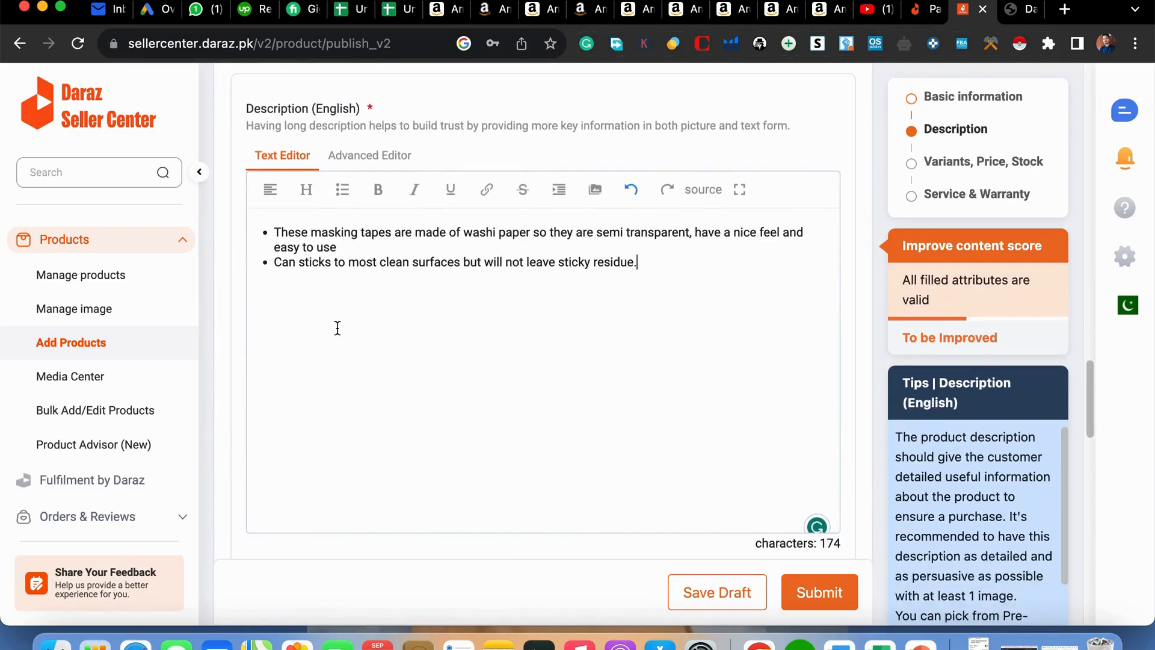
Step: Try bold on the first bullet point of the English description, and format it in italics instead
{"action": "triple_click", "coordinate": [360, 231]}
{"action": "left_click", "coordinate": [383, 202]}
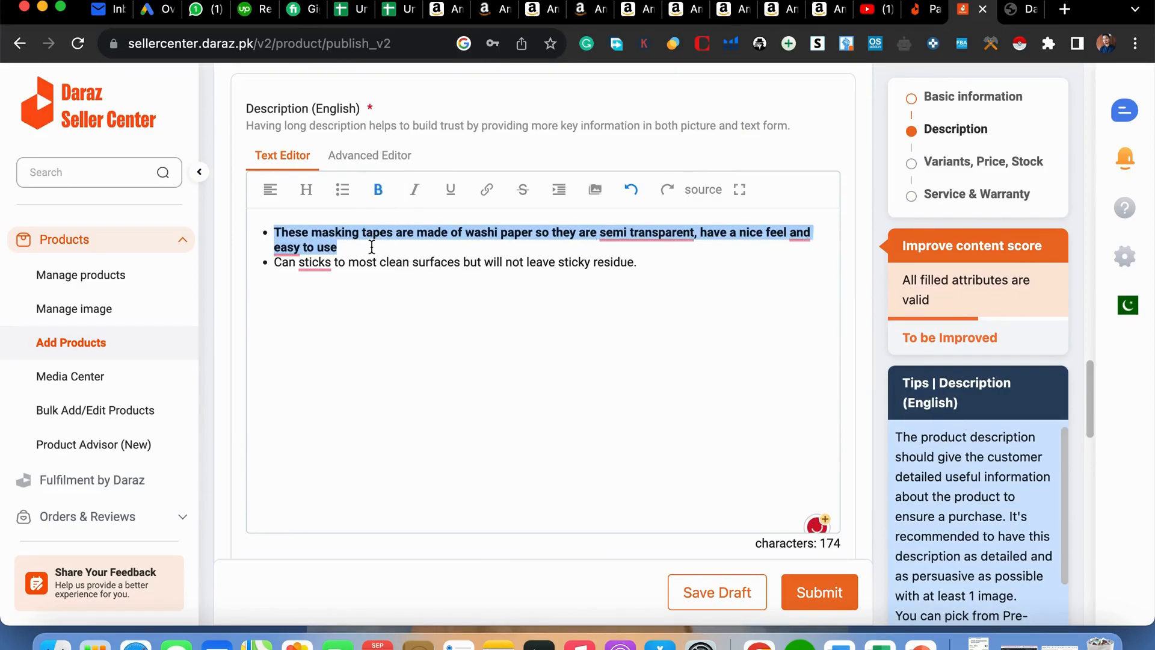
{"action": "left_click", "coordinate": [379, 191]}
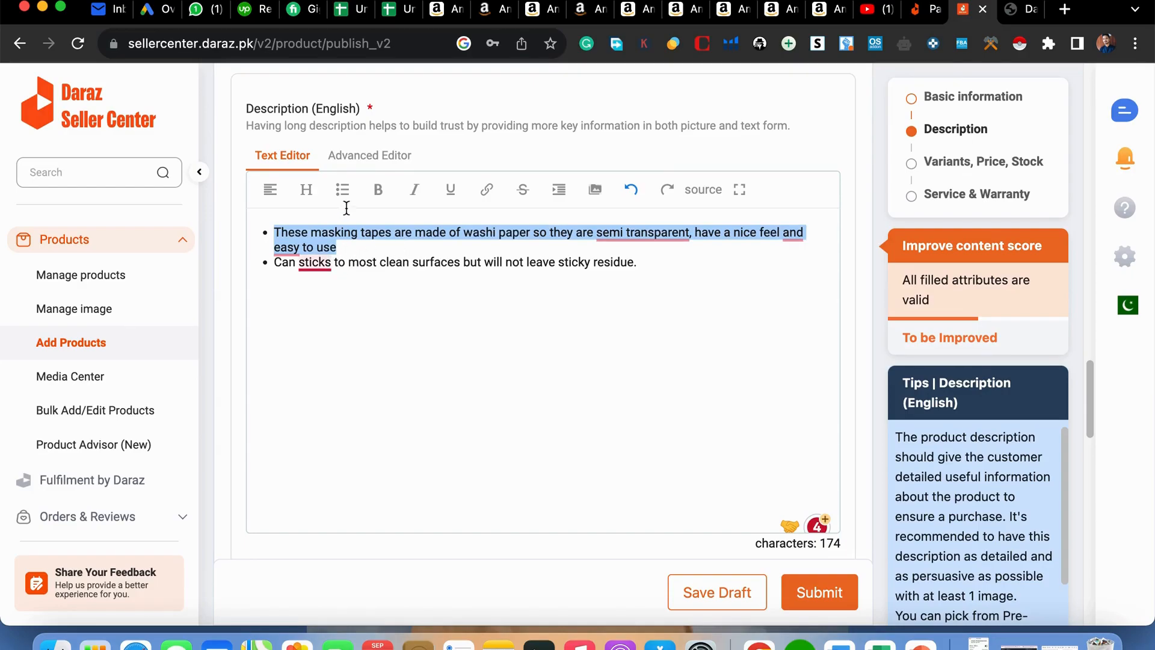
{"action": "left_click", "coordinate": [412, 191]}
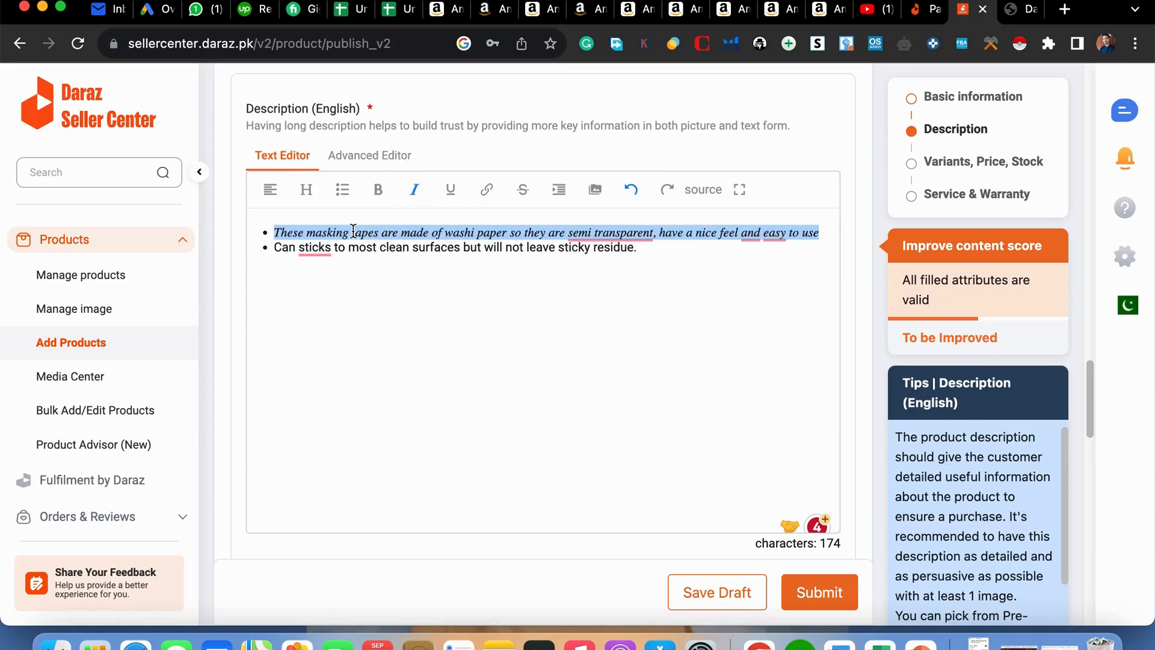
{"action": "left_click", "coordinate": [272, 191]}
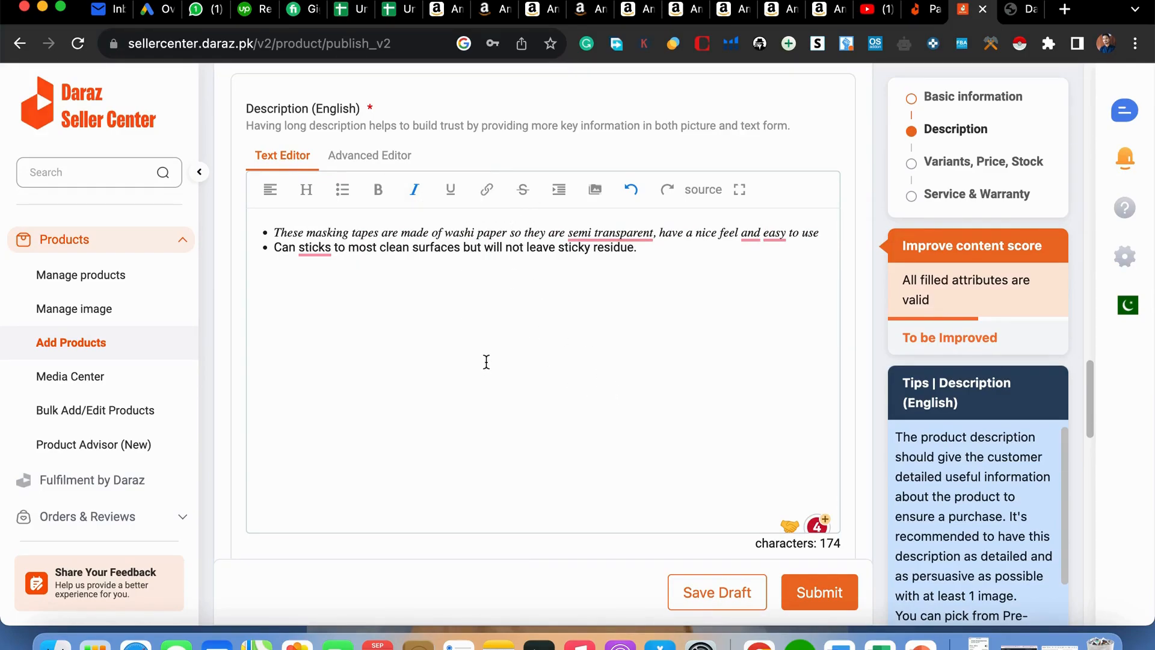
Step: Expand the additional description attributes and view the Urdu description editor
{"action": "scroll", "coordinate": [504, 366], "scroll_direction": "down", "scroll_amount": 5}
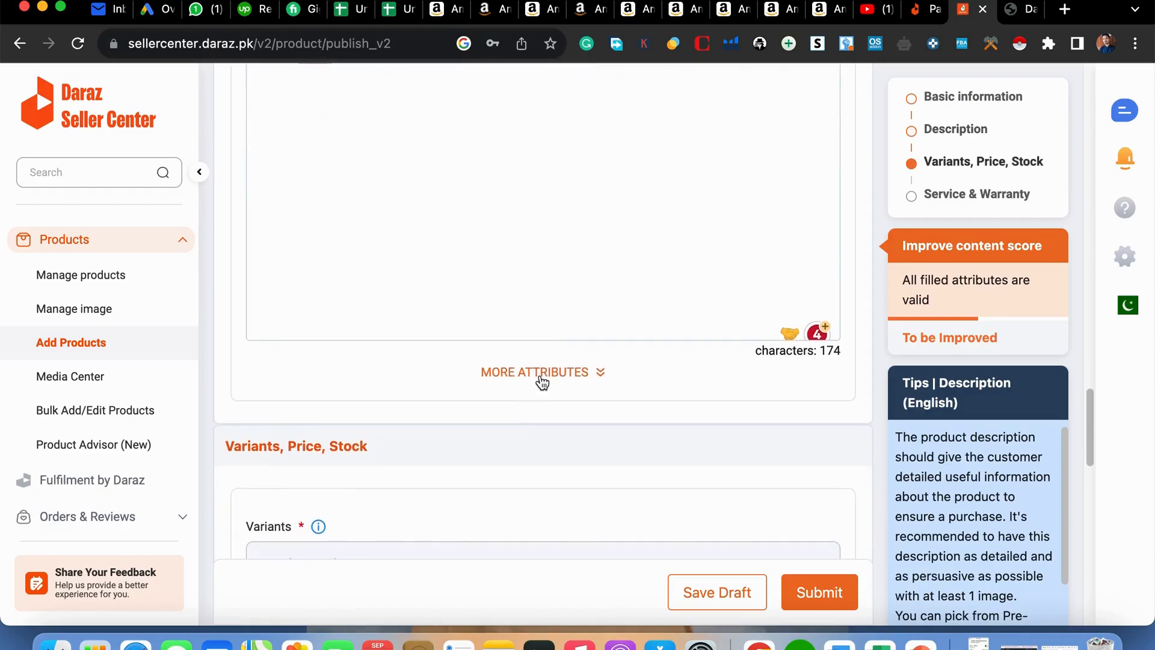
{"action": "left_click", "coordinate": [549, 372]}
{"action": "scroll", "coordinate": [550, 373], "scroll_direction": "down", "scroll_amount": 6}
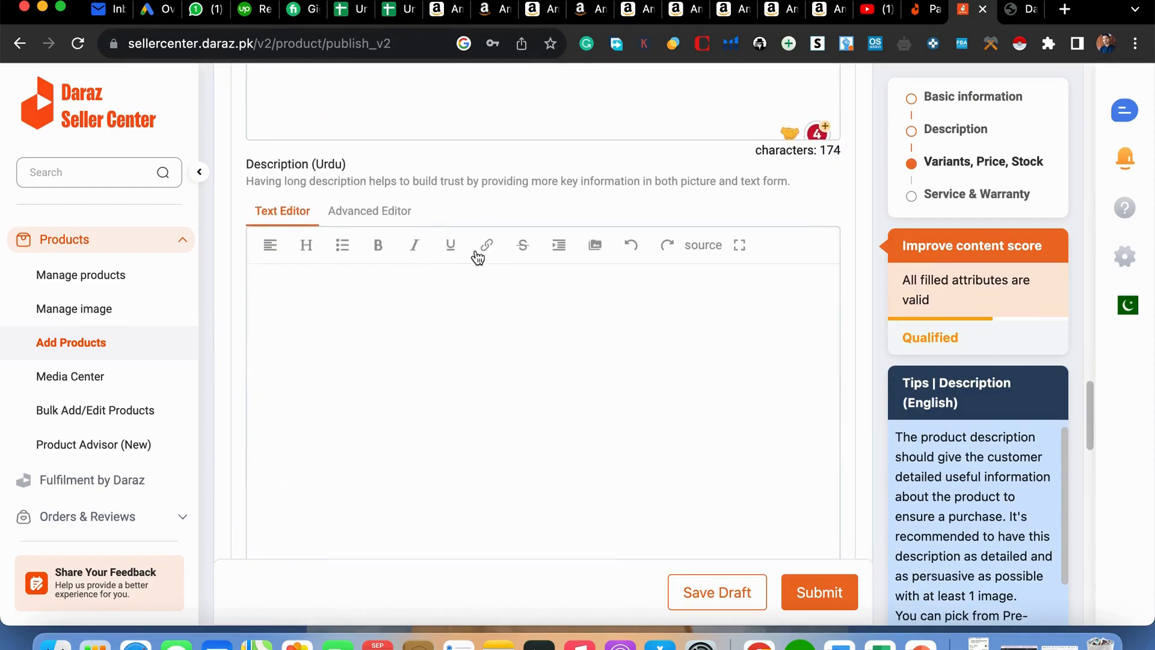
{"action": "scroll", "coordinate": [512, 300], "scroll_direction": "down", "scroll_amount": 4}
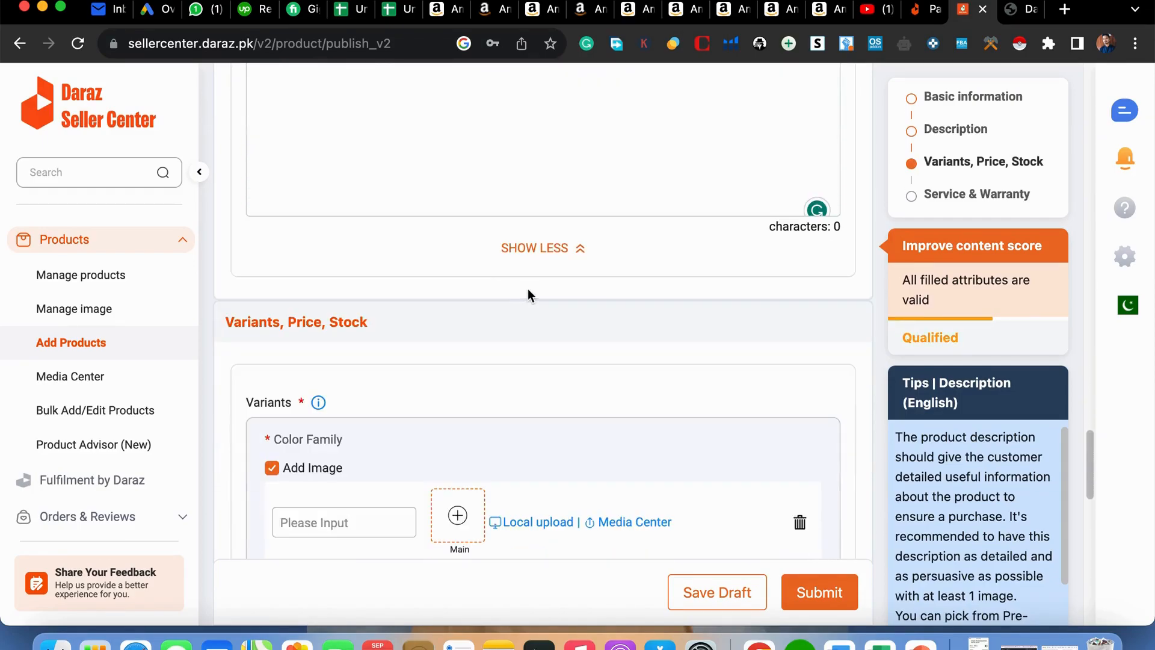
Step: Add Black and Blue as Color Family variants of the product
{"action": "scroll", "coordinate": [531, 291], "scroll_direction": "down", "scroll_amount": 4}
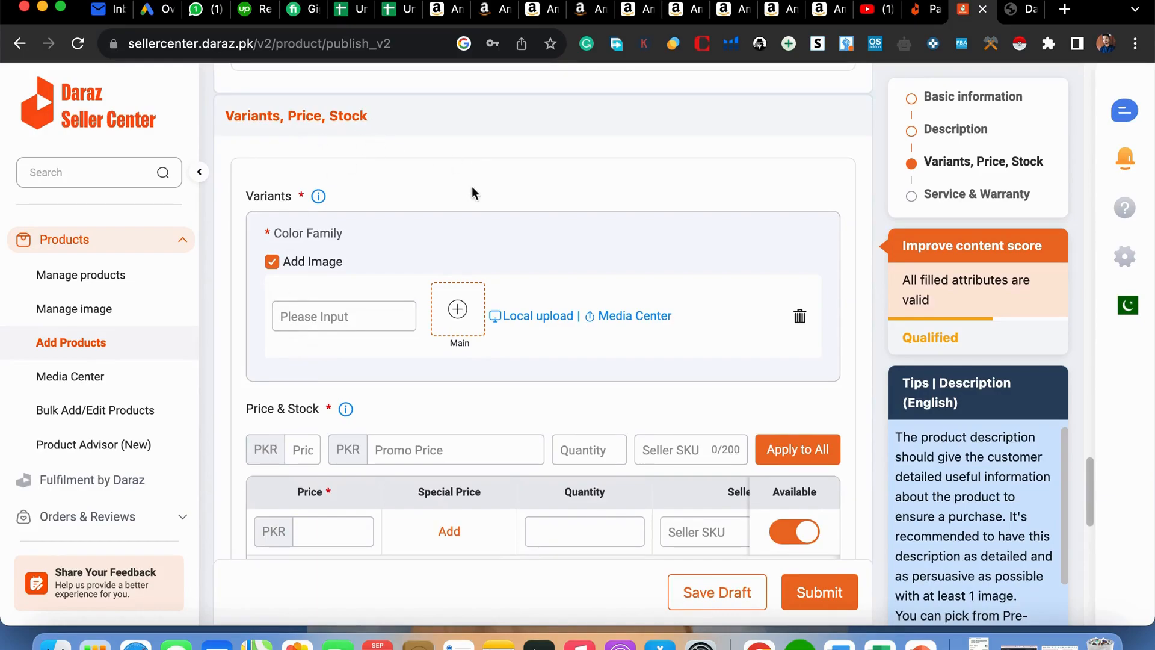
{"action": "scroll", "coordinate": [368, 258], "scroll_direction": "down", "scroll_amount": 1}
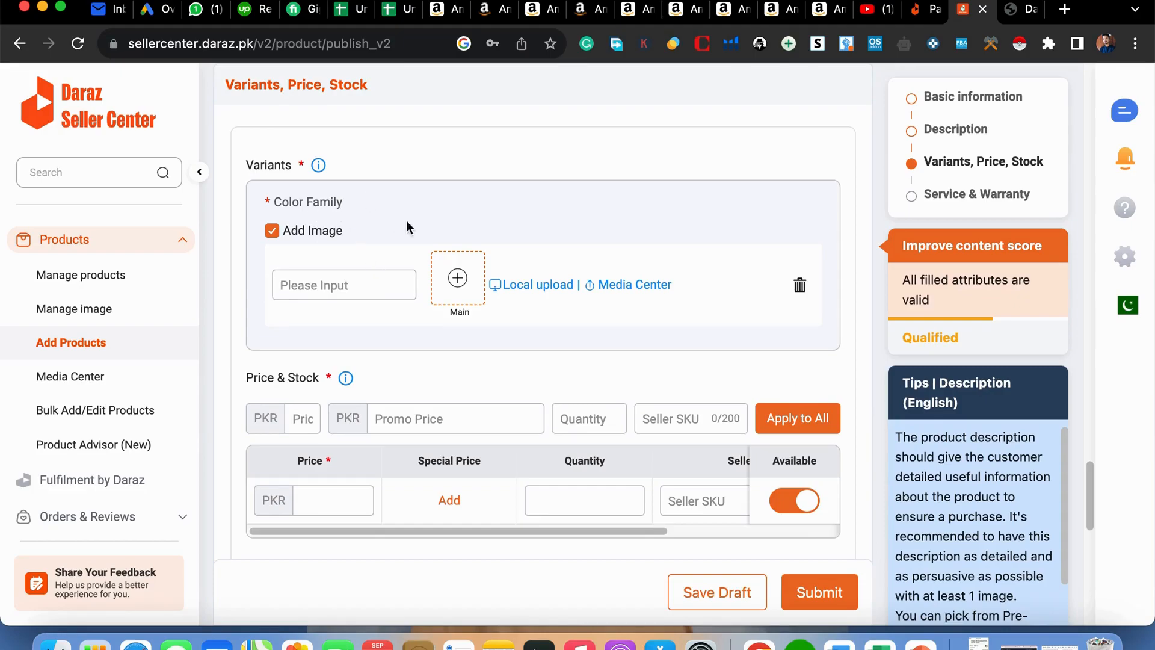
{"action": "left_click", "coordinate": [361, 282]}
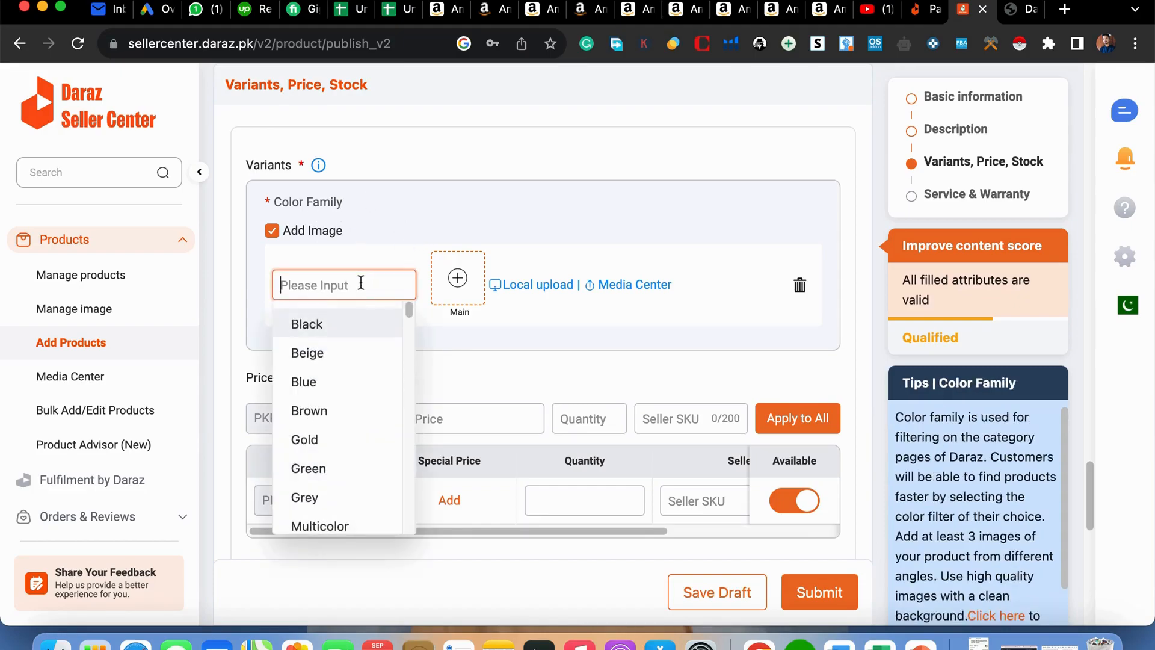
{"action": "left_click", "coordinate": [335, 322]}
{"action": "left_click", "coordinate": [335, 374]}
{"action": "left_click", "coordinate": [350, 208]}
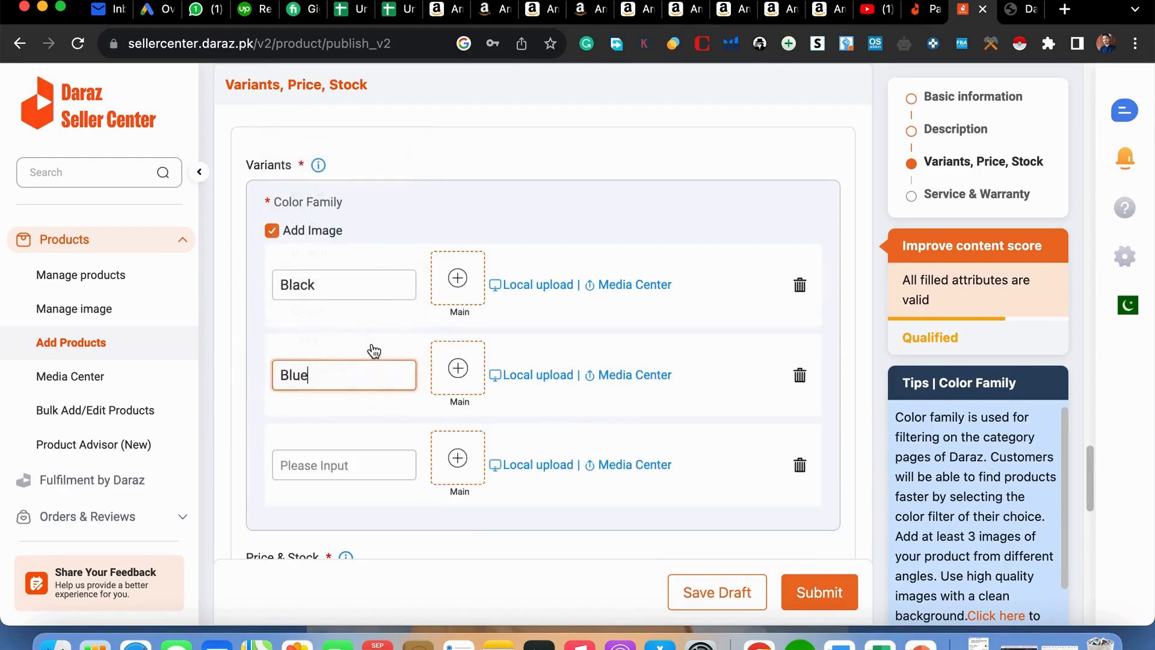
{"action": "scroll", "coordinate": [380, 379], "scroll_direction": "down", "scroll_amount": 3}
{"action": "scroll", "coordinate": [380, 379], "scroll_direction": "up", "scroll_amount": 2}
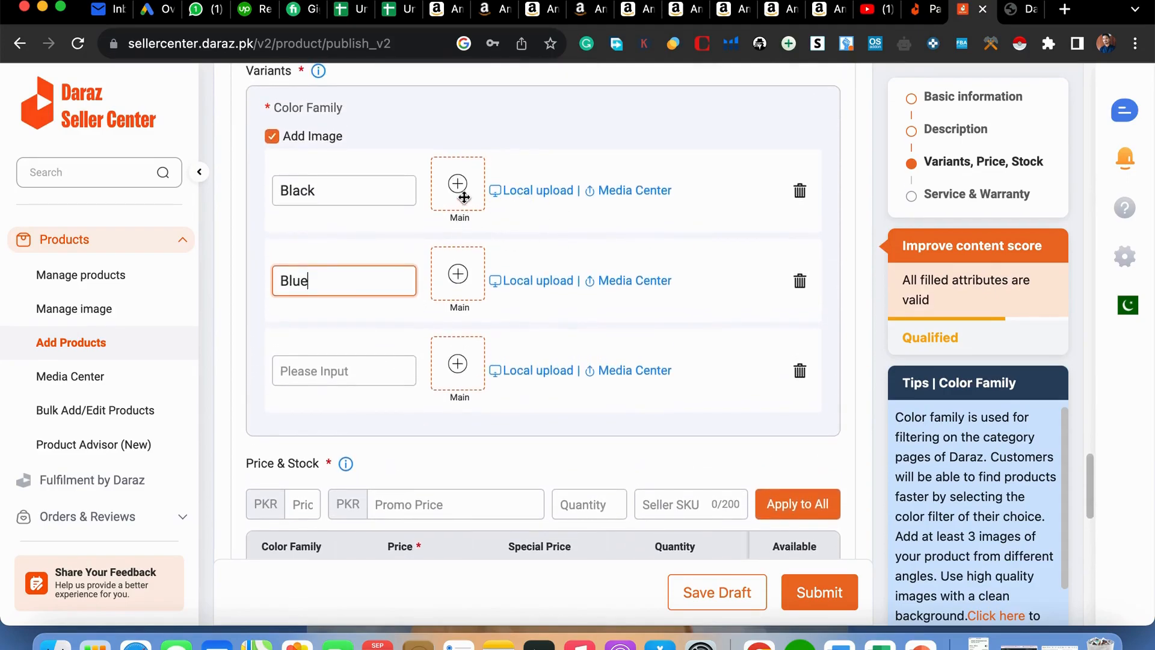
Step: Set the bulk price for all variants to PKR 1200 in the Price & Stock section
{"action": "scroll", "coordinate": [439, 288], "scroll_direction": "down", "scroll_amount": 1}
{"action": "scroll", "coordinate": [439, 288], "scroll_direction": "down", "scroll_amount": 5}
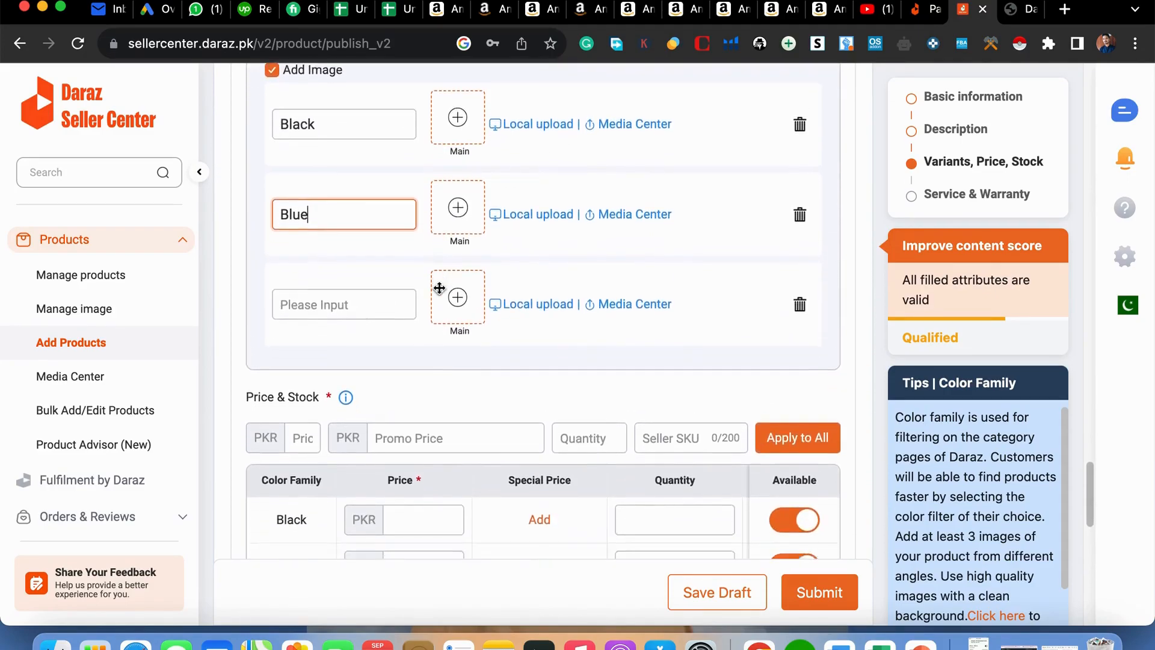
{"action": "scroll", "coordinate": [438, 287], "scroll_direction": "up", "scroll_amount": 1}
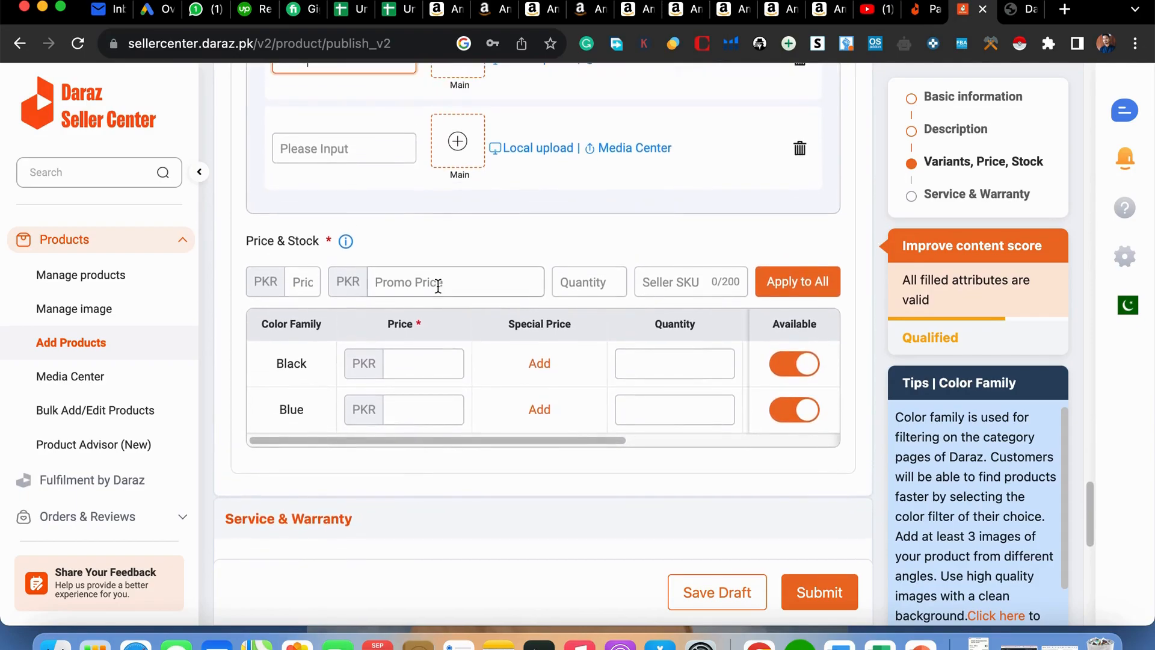
{"action": "scroll", "coordinate": [438, 286], "scroll_direction": "up", "scroll_amount": 5}
{"action": "scroll", "coordinate": [616, 204], "scroll_direction": "down", "scroll_amount": 6}
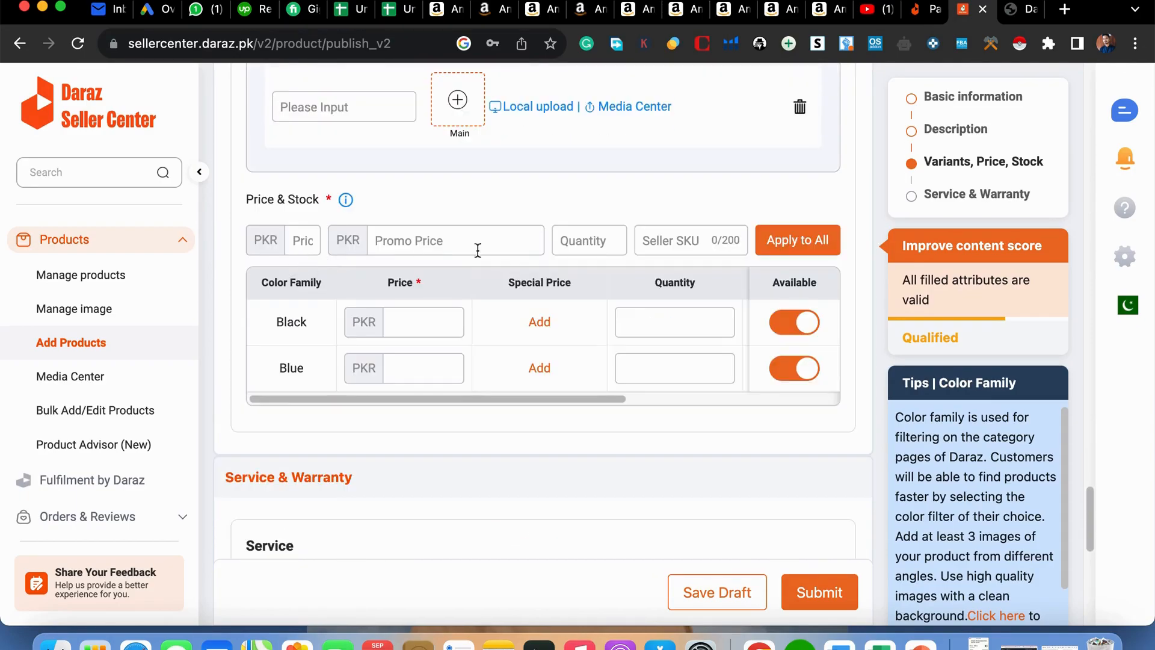
{"action": "left_click", "coordinate": [414, 320]}
{"action": "left_click", "coordinate": [305, 240]}
{"action": "type", "text": "1"}
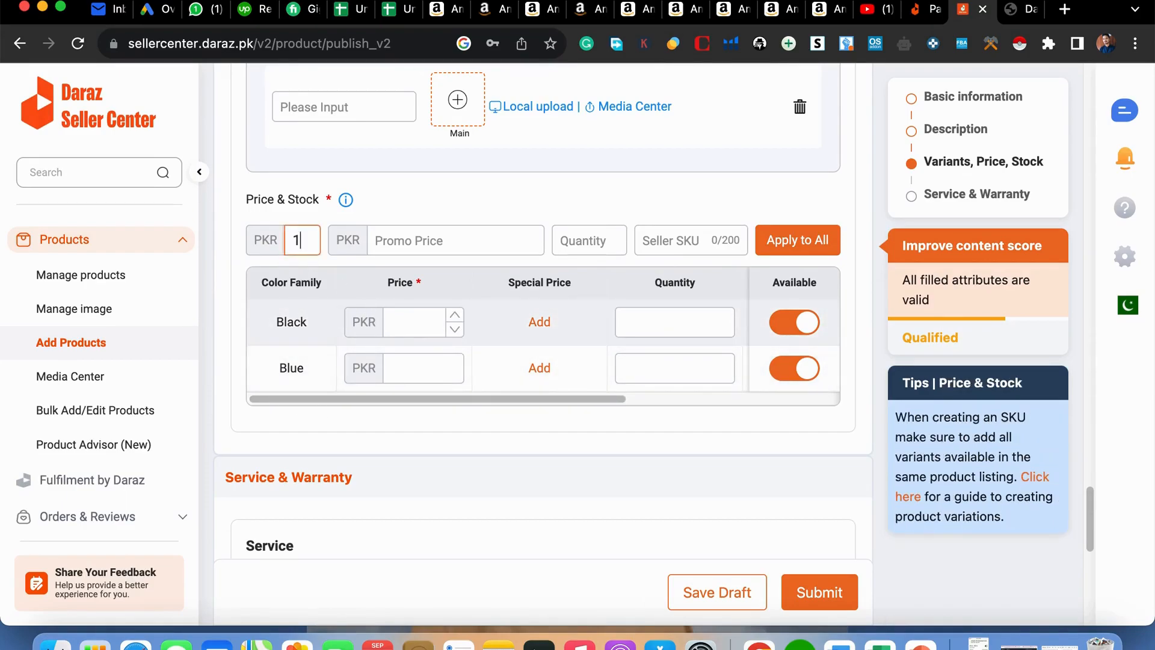
{"action": "type", "text": "200"}
Step: Set the bulk promo price to 1000 for the period 10/09/2023 to 31/10/2023
{"action": "left_click", "coordinate": [412, 248]}
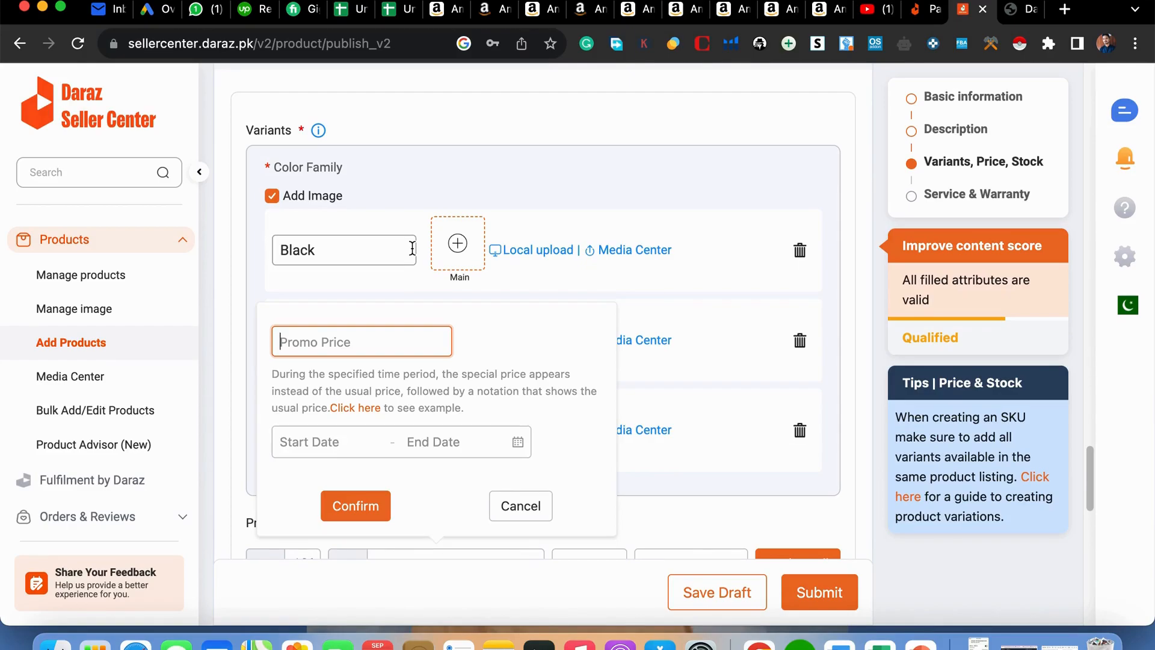
{"action": "left_click", "coordinate": [328, 347]}
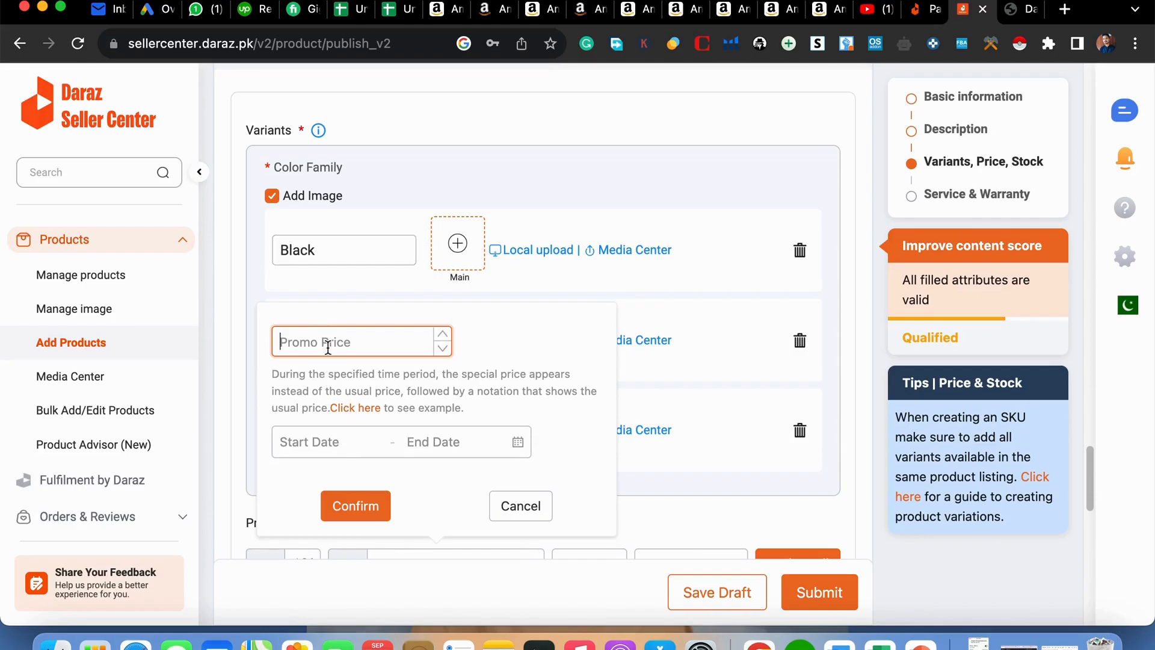
{"action": "type", "text": "1000"}
{"action": "left_click", "coordinate": [313, 444]}
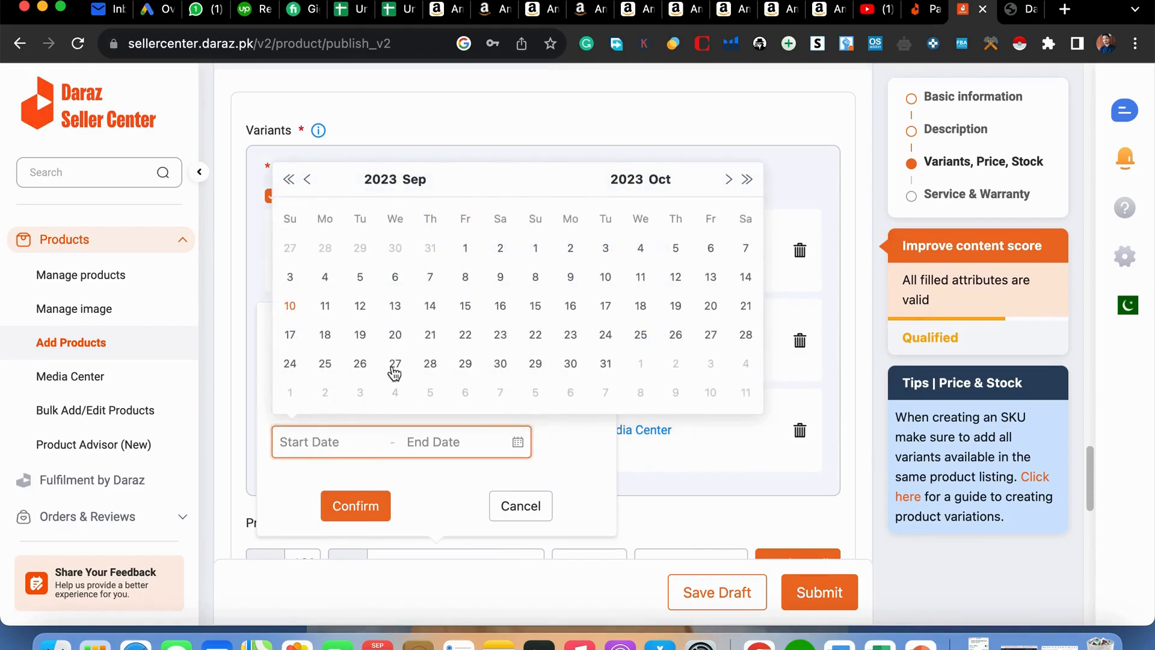
{"action": "left_click", "coordinate": [291, 307]}
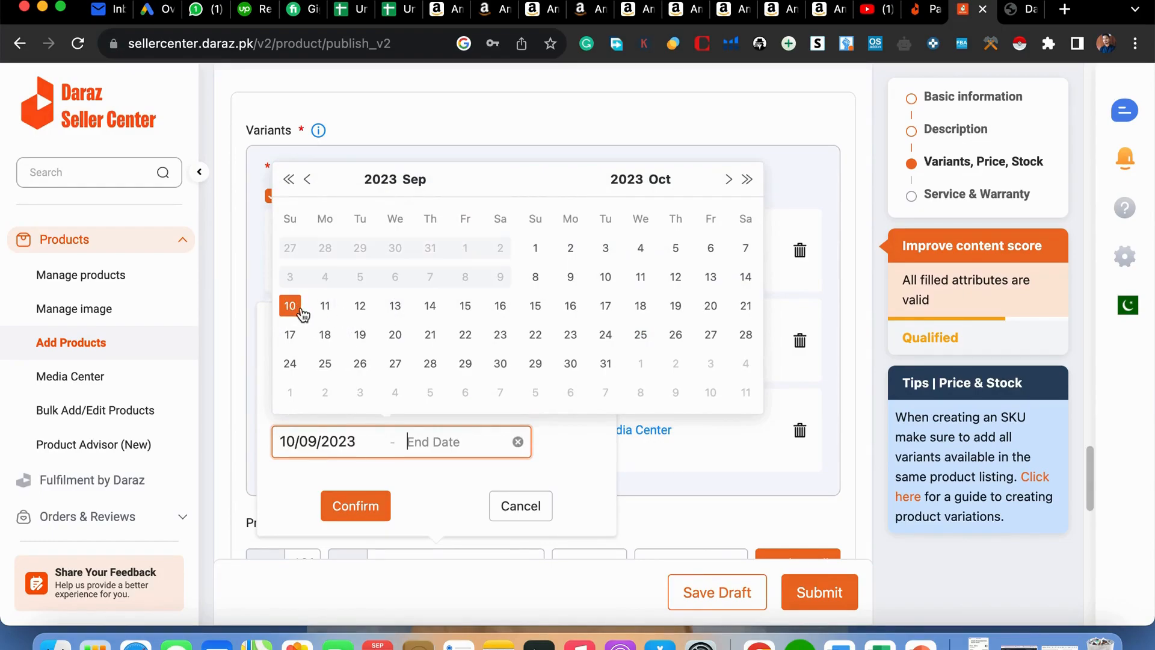
{"action": "left_click", "coordinate": [605, 363]}
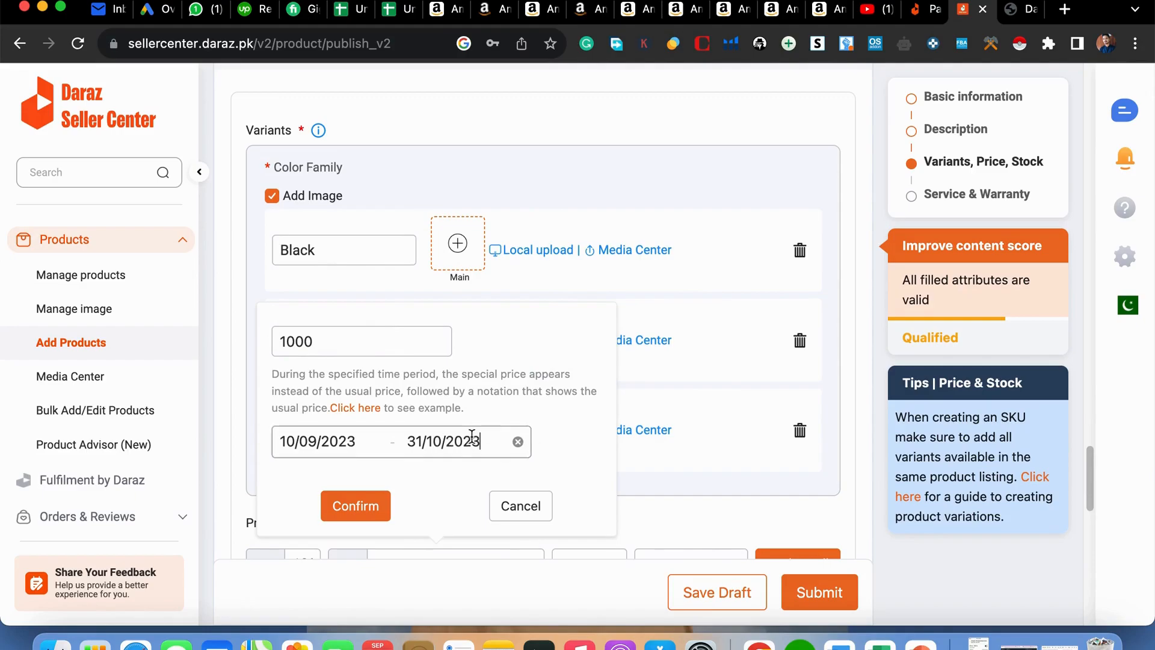
{"action": "left_click", "coordinate": [360, 508]}
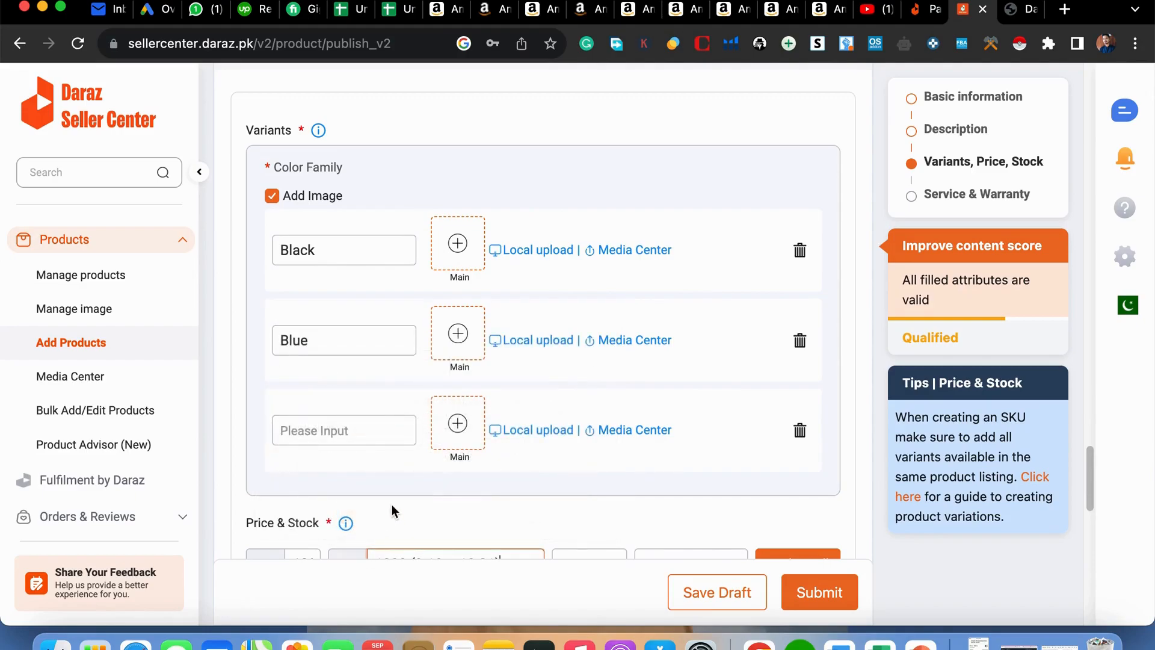
Step: Enter a bulk quantity of 100 and the seller SKU 123 for the variants
{"action": "scroll", "coordinate": [450, 452], "scroll_direction": "down", "scroll_amount": 1}
{"action": "scroll", "coordinate": [452, 457], "scroll_direction": "down", "scroll_amount": 2}
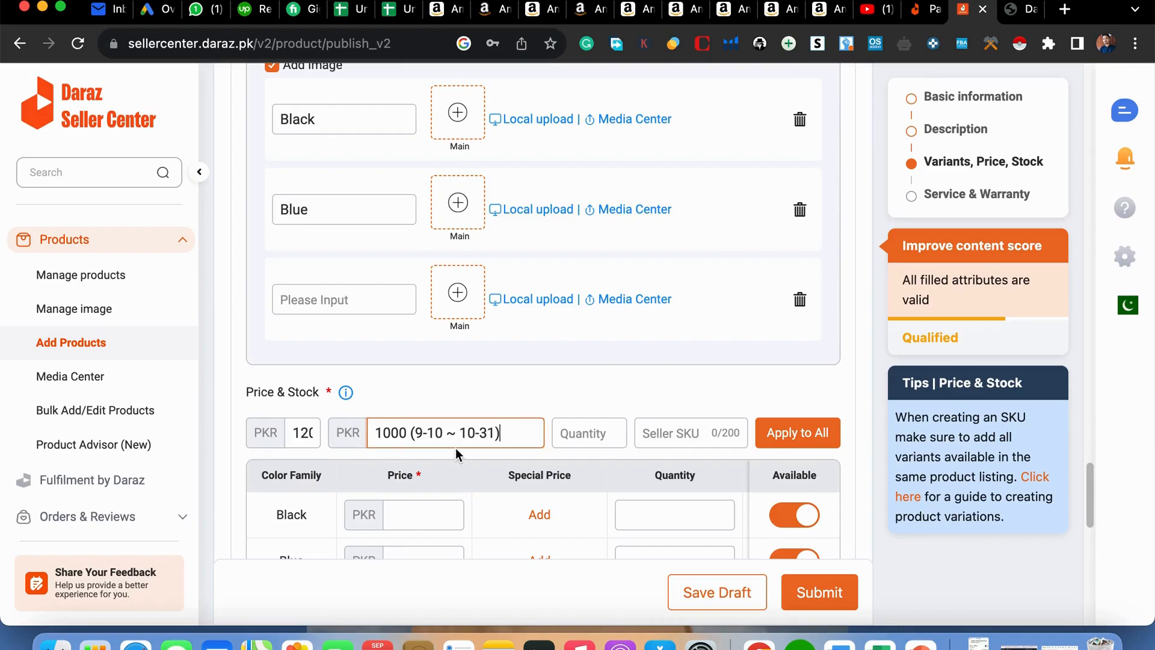
{"action": "scroll", "coordinate": [620, 452], "scroll_direction": "down", "scroll_amount": 1}
{"action": "left_click", "coordinate": [580, 388]}
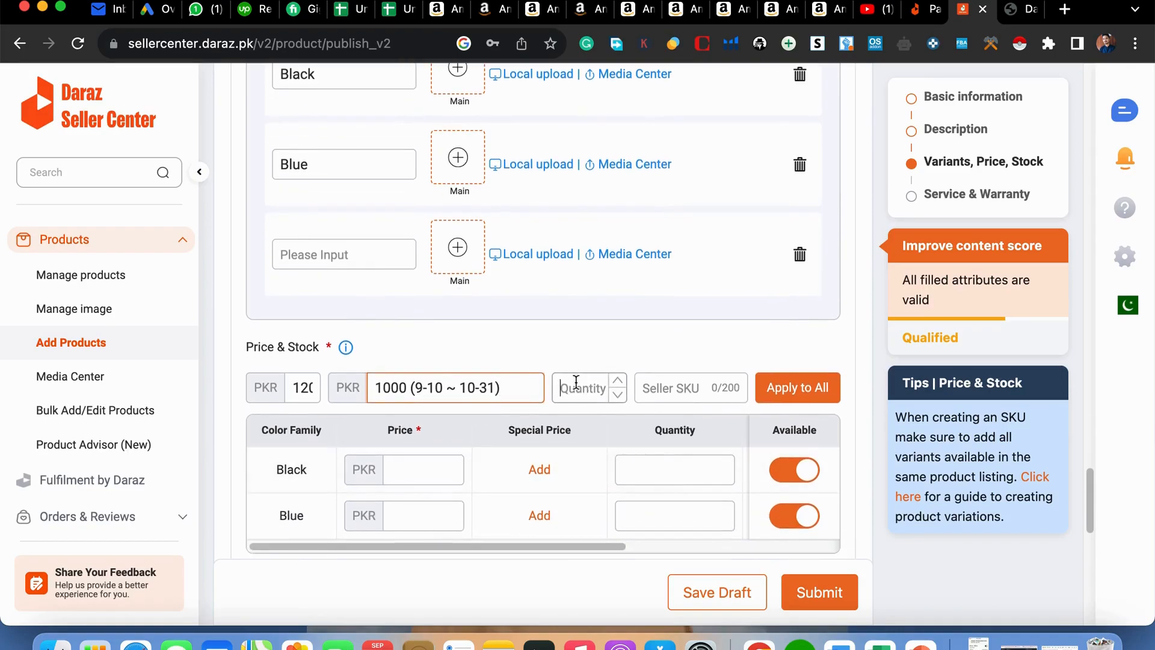
{"action": "type", "text": "100"}
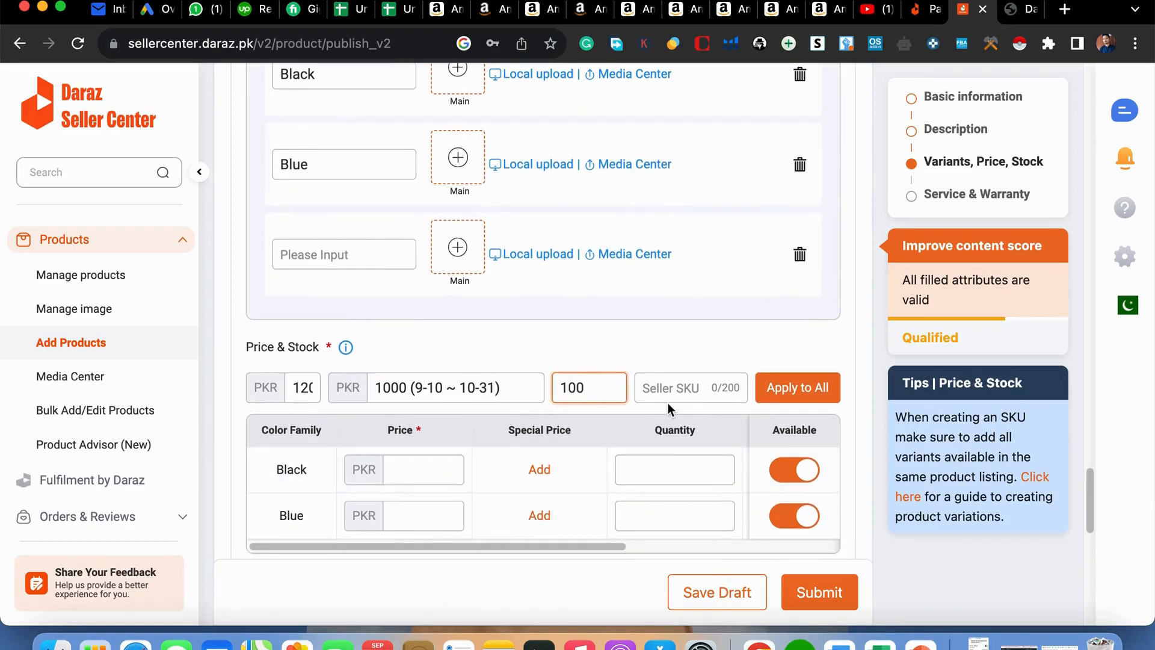
{"action": "left_click", "coordinate": [674, 392]}
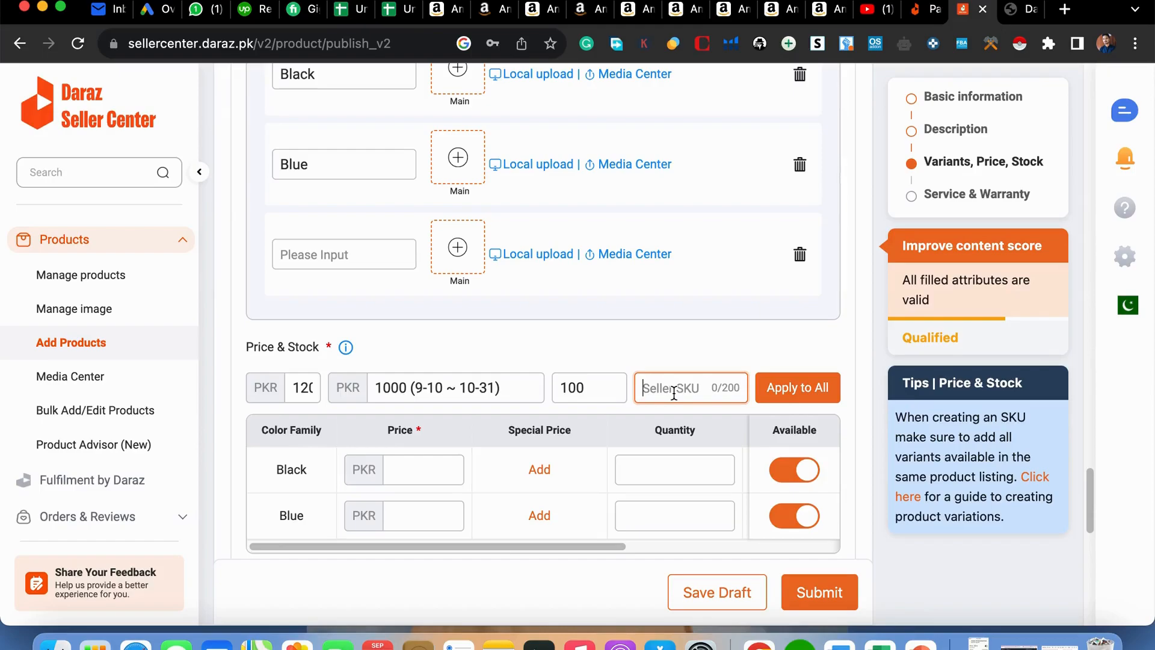
{"action": "type", "text": "123"}
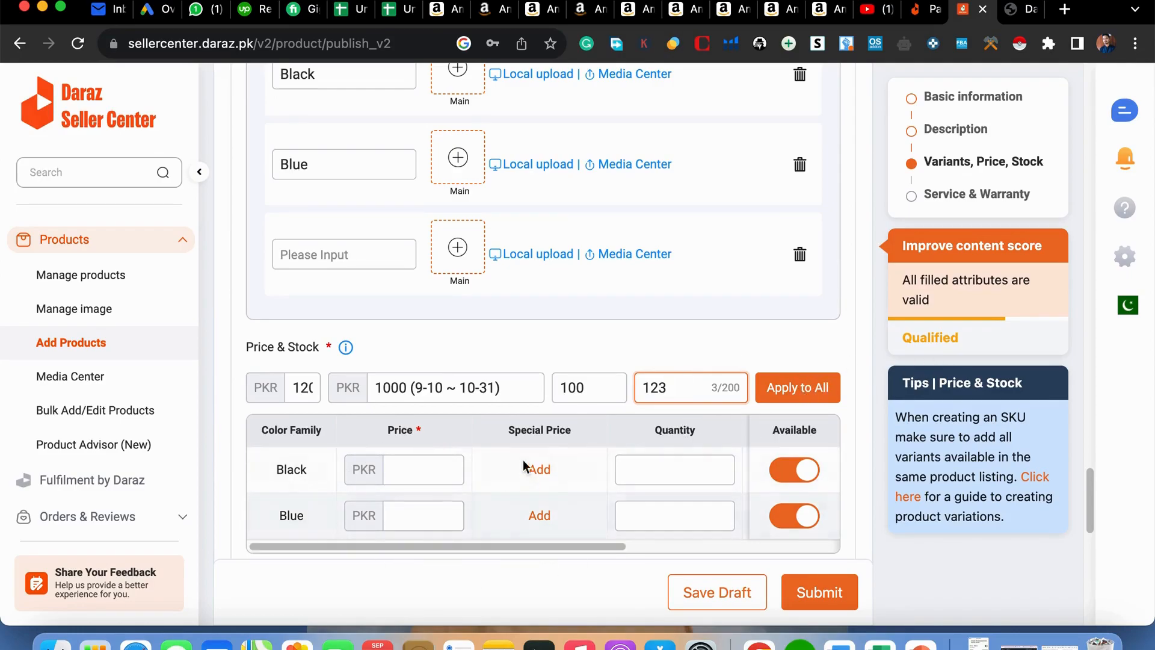
Step: Set the individual prices to PKR 1000 for the Black variant and PKR 900 for the Blue variant
{"action": "left_click", "coordinate": [414, 468]}
{"action": "type", "text": "1000"}
{"action": "key", "text": "BackSpace"}
{"action": "type", "text": "0"}
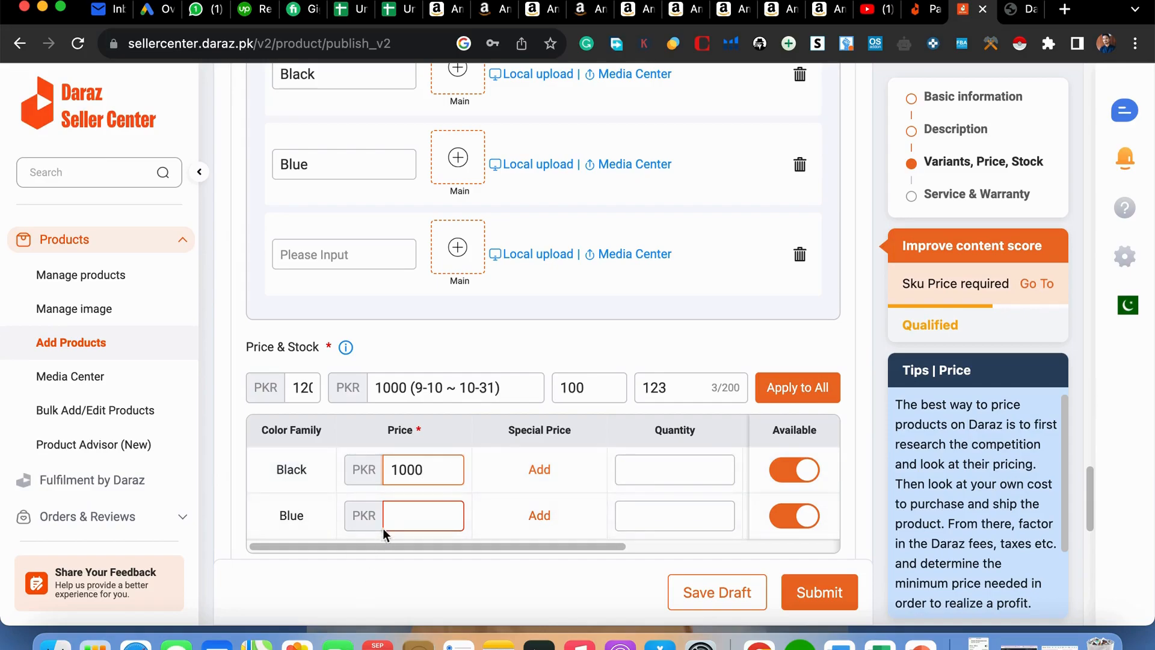
{"action": "left_click", "coordinate": [403, 514]}
{"action": "type", "text": "6"}
{"action": "key", "text": "BackSpace"}
{"action": "type", "text": "900"}
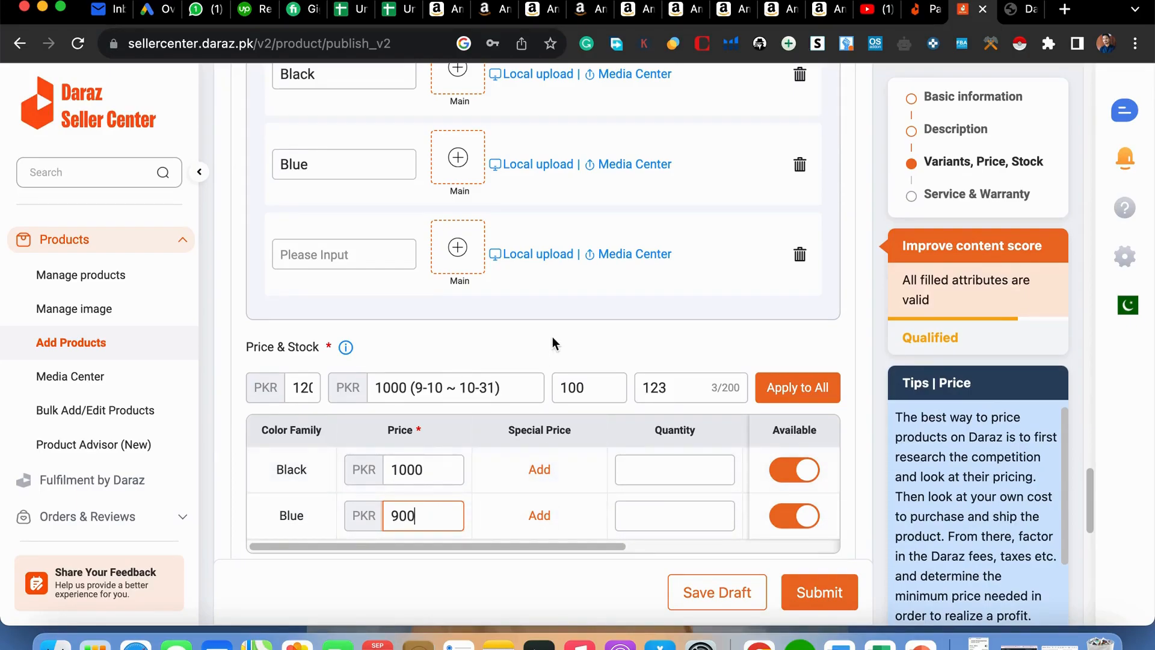
{"action": "left_click", "coordinate": [537, 469]}
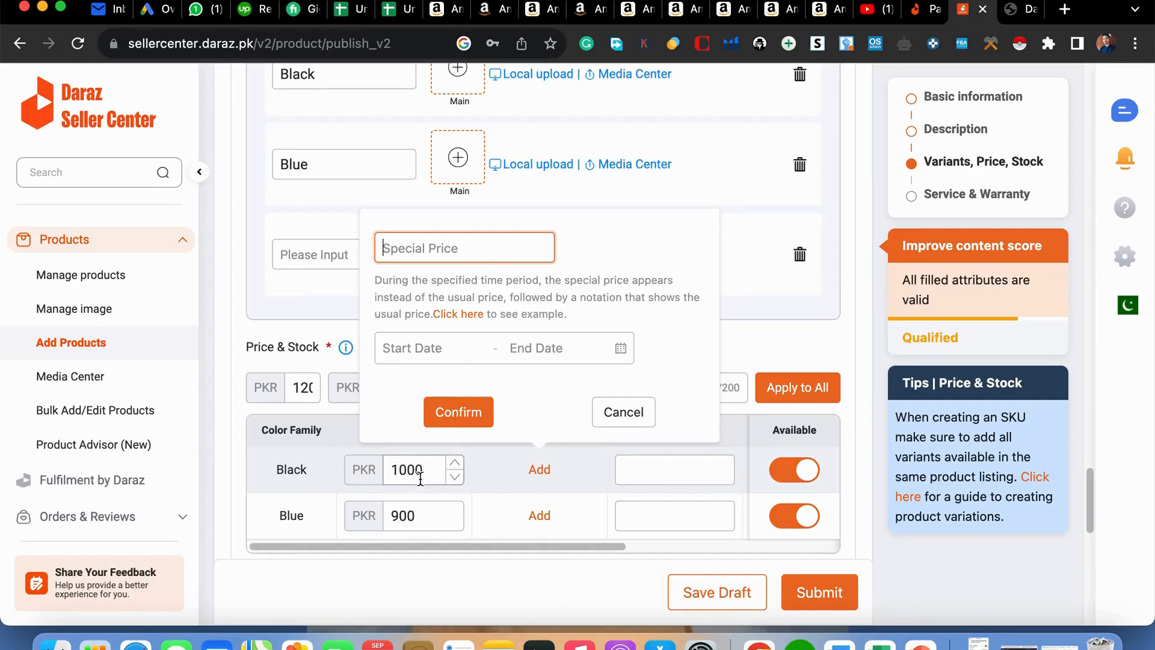
{"action": "left_click_drag", "start_coordinate": [426, 473], "coordinate": [387, 472]}
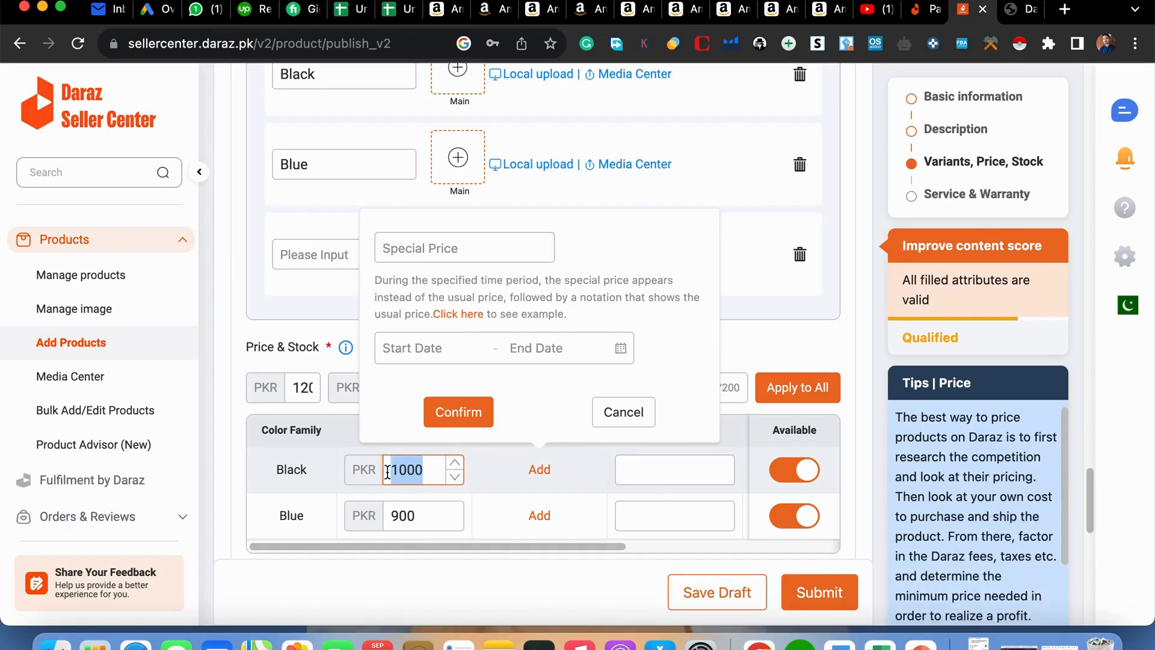
{"action": "left_click_drag", "start_coordinate": [388, 515], "coordinate": [438, 515]}
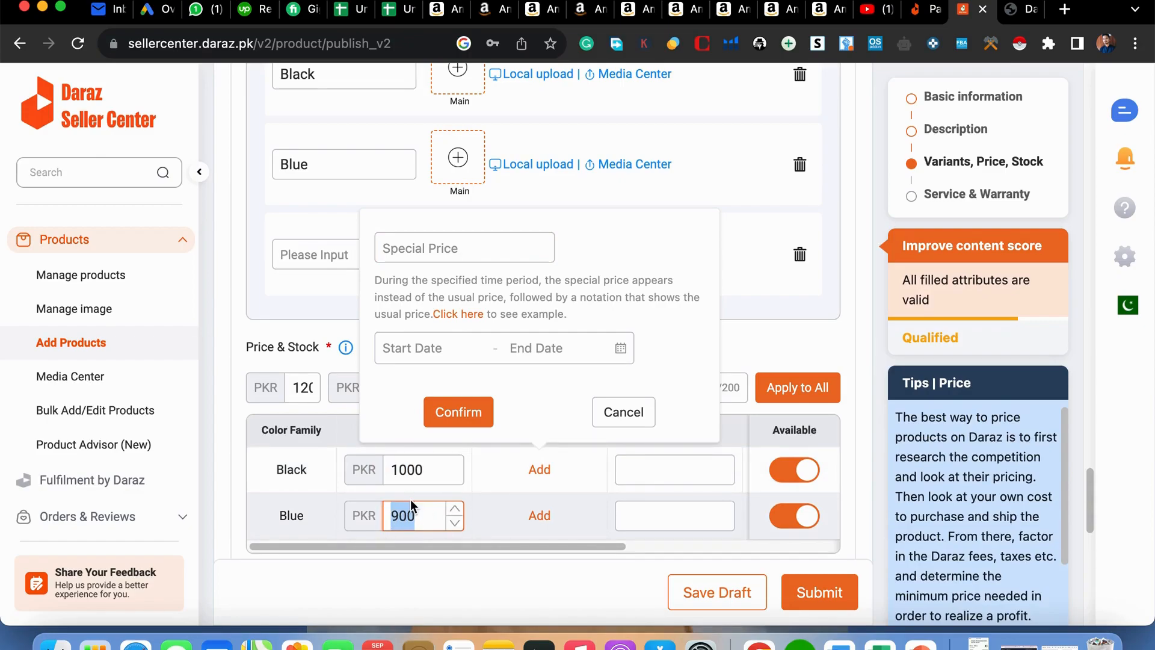
{"action": "left_click", "coordinate": [458, 244]}
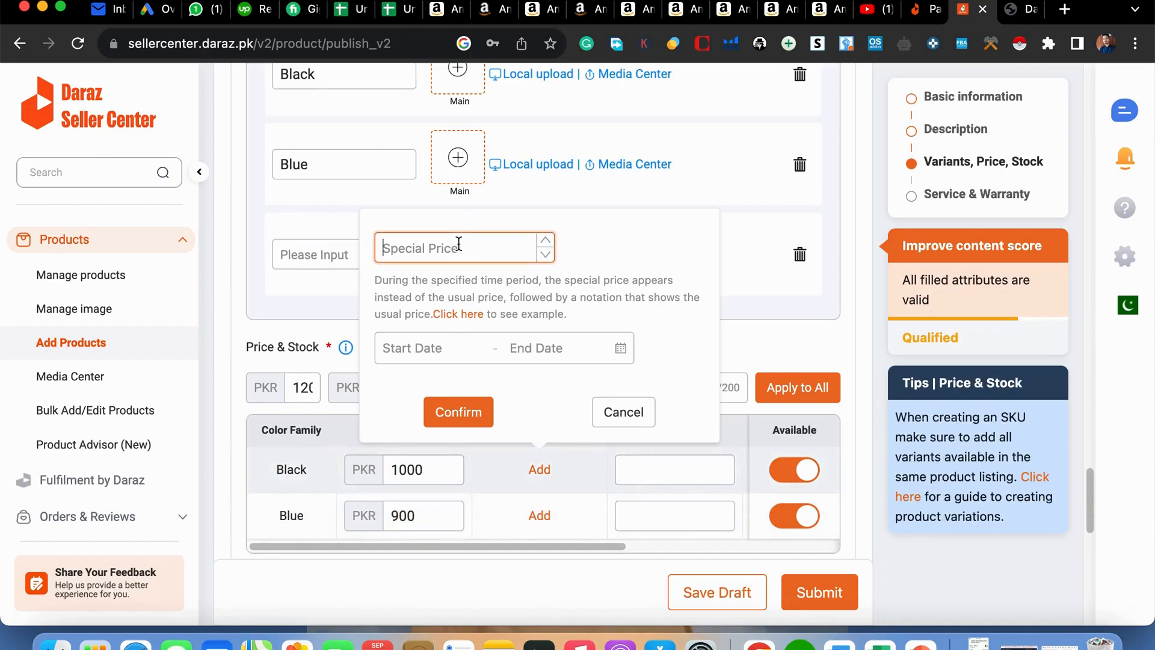
{"action": "left_click", "coordinate": [424, 470]}
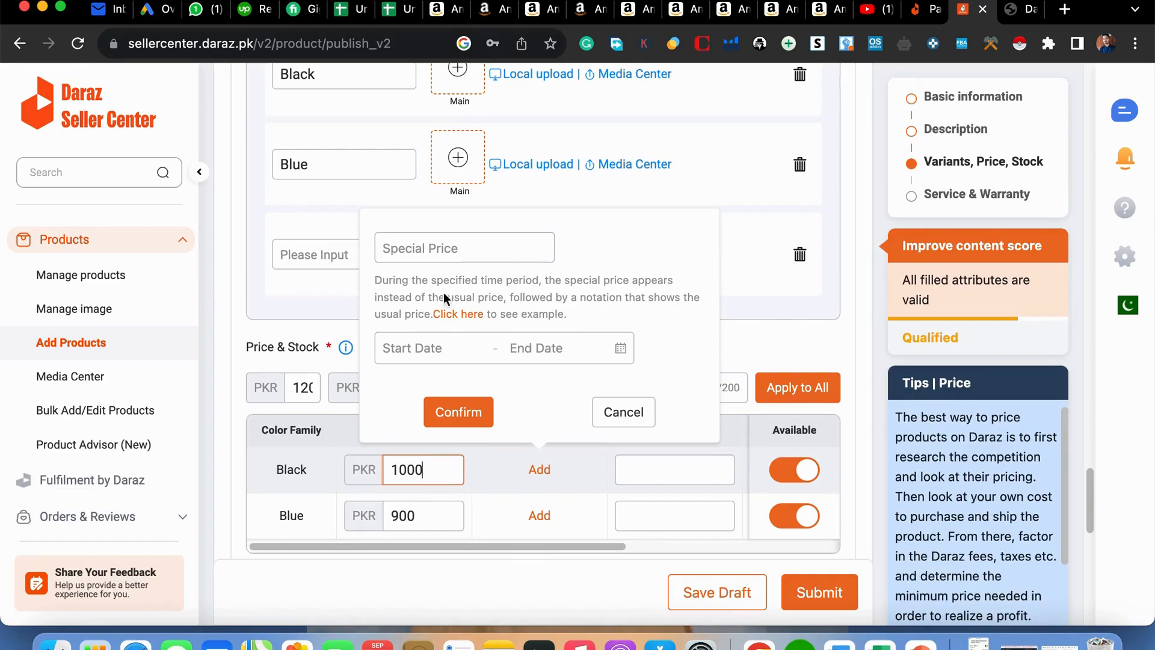
{"action": "left_click", "coordinate": [623, 413]}
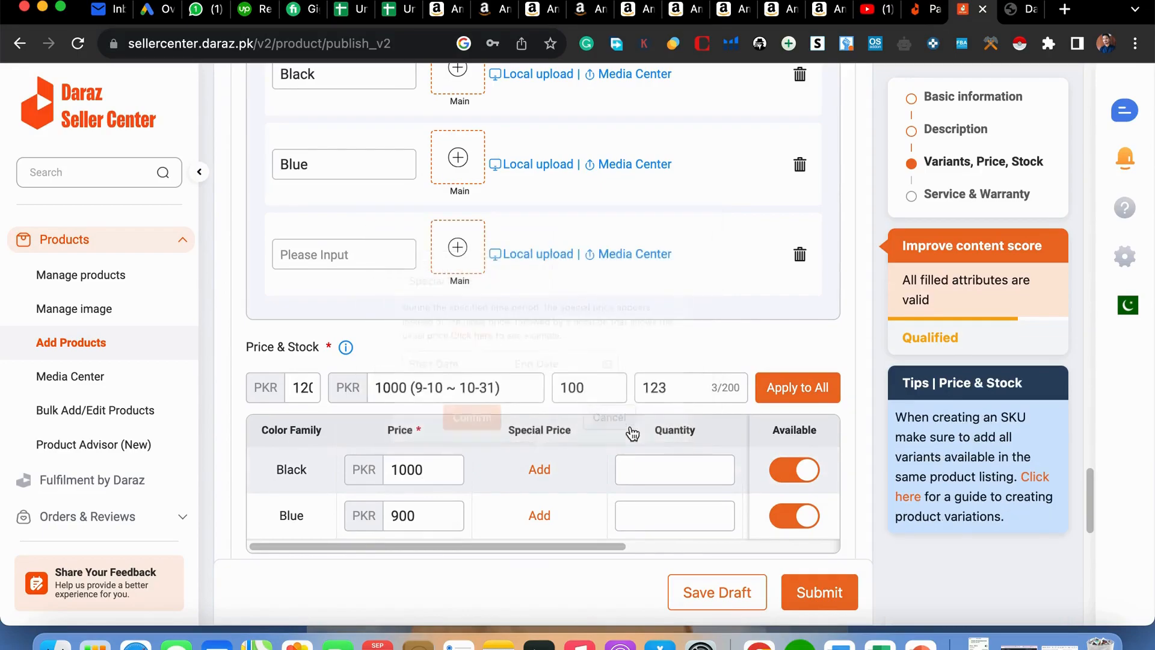
Step: Set the stock quantity to 50 for both the Black and Blue variants
{"action": "left_click", "coordinate": [675, 472]}
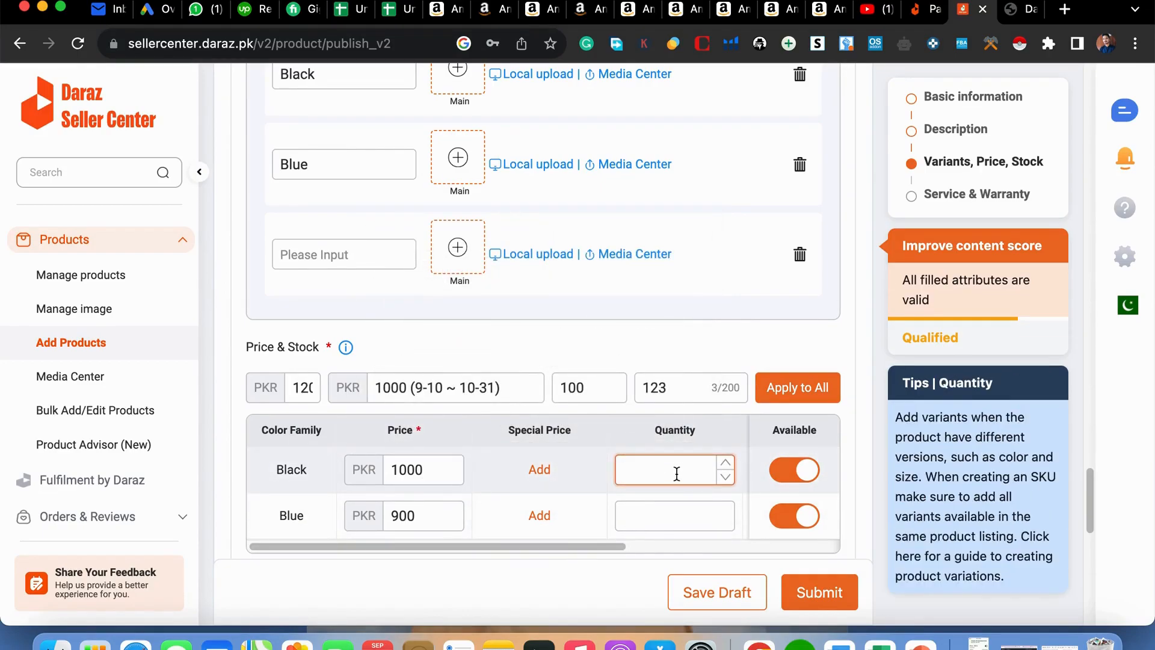
{"action": "type", "text": "50"}
{"action": "left_click", "coordinate": [666, 518]}
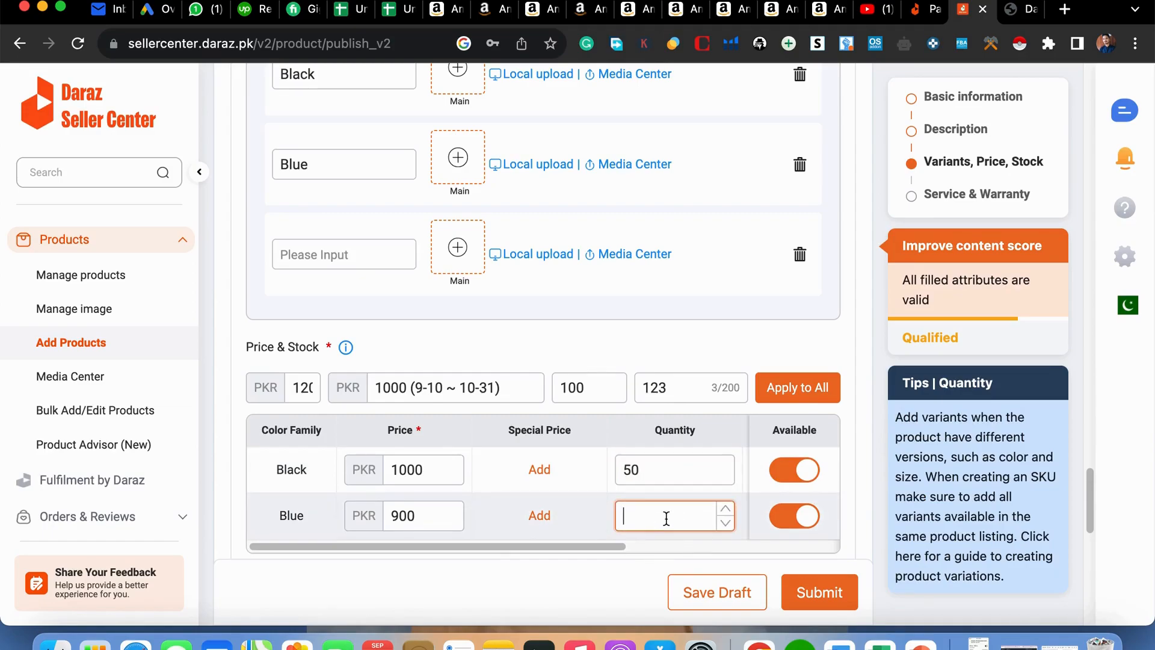
{"action": "type", "text": "50"}
Step: Set the warranty type to No Warranty in the Service & Warranty section
{"action": "scroll", "coordinate": [530, 506], "scroll_direction": "down", "scroll_amount": 3}
{"action": "scroll", "coordinate": [484, 450], "scroll_direction": "down", "scroll_amount": 3}
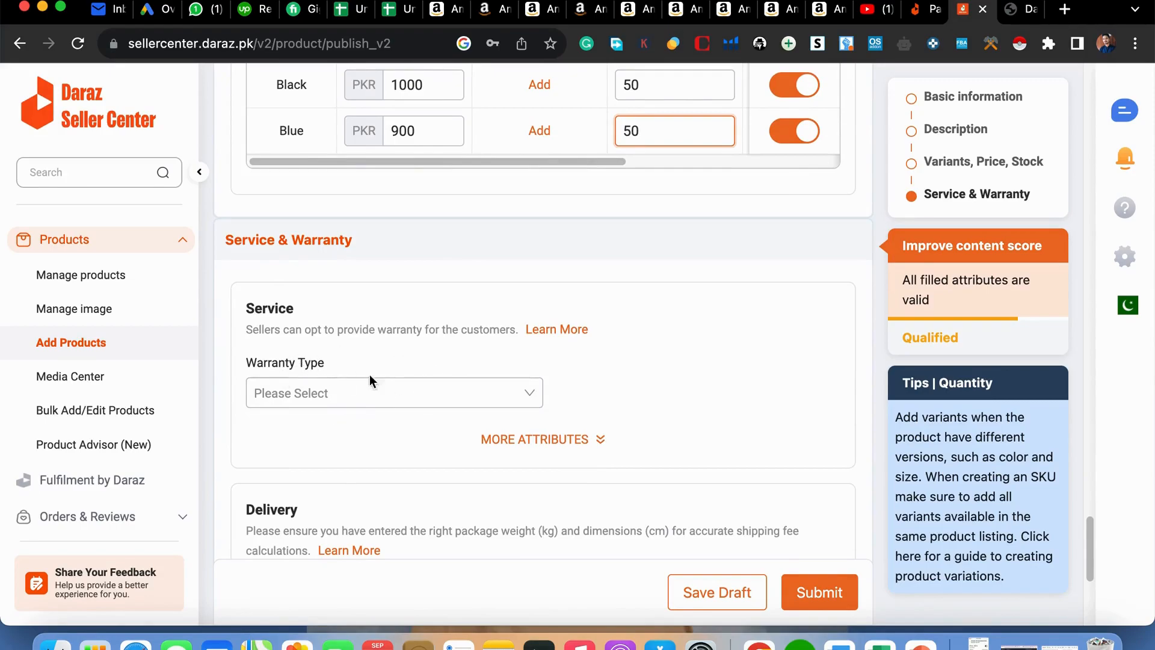
{"action": "left_click", "coordinate": [436, 399]}
{"action": "scroll", "coordinate": [399, 433], "scroll_direction": "down", "scroll_amount": 1}
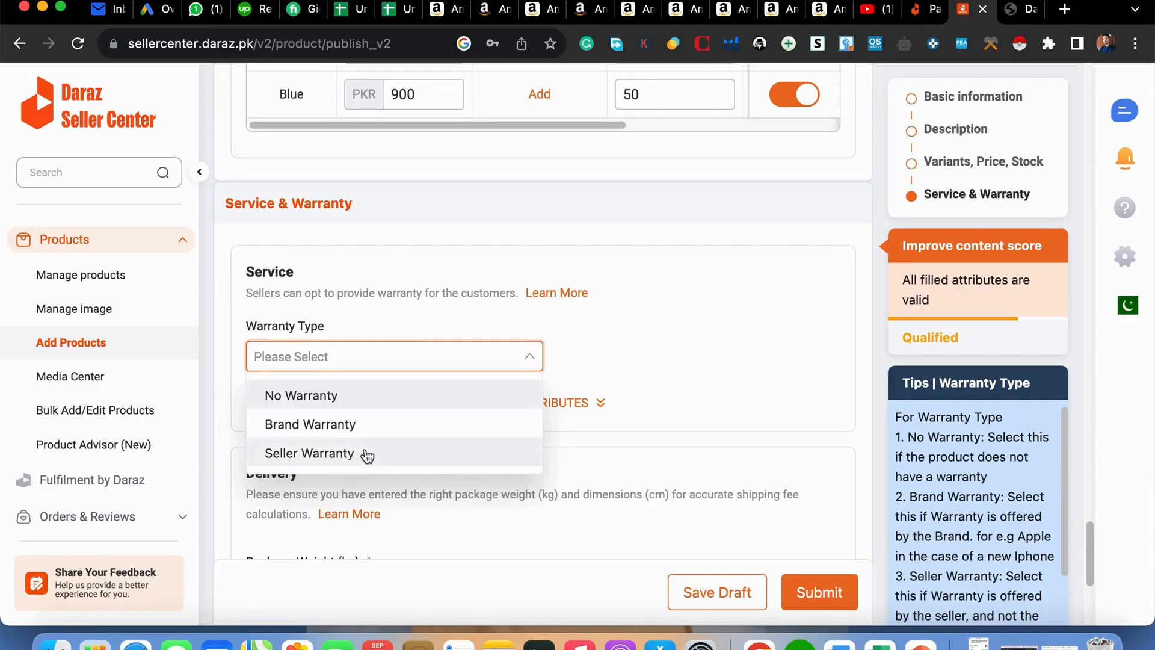
{"action": "left_click", "coordinate": [363, 396]}
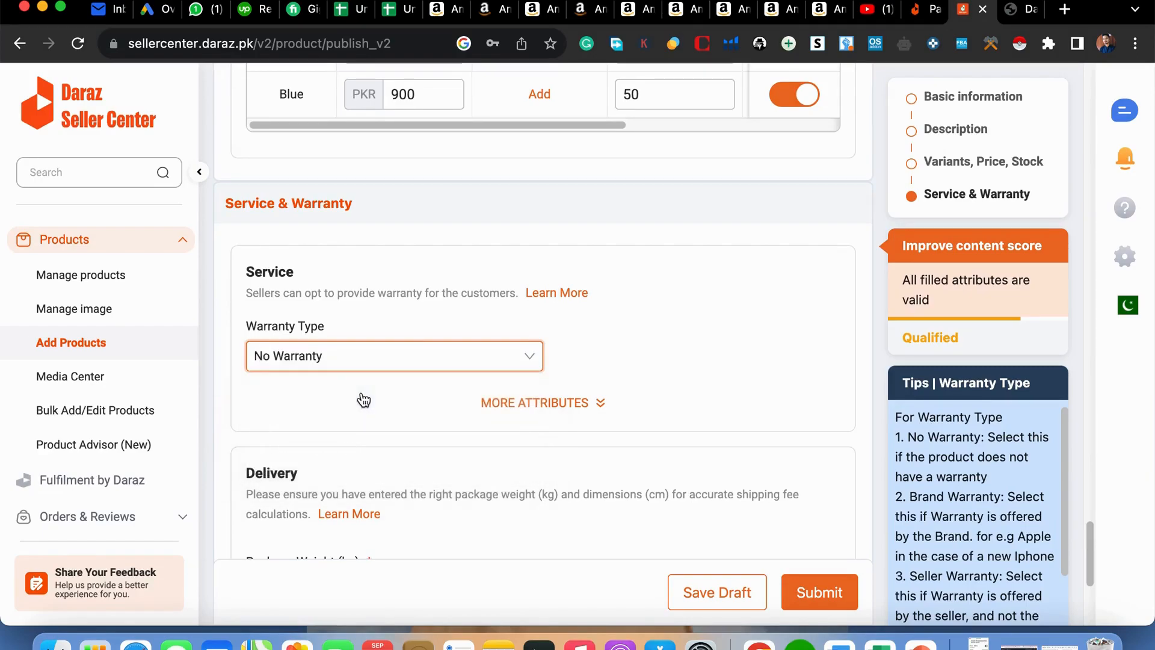
Step: Review the warranty period options and warranty policy fields among the additional service attributes, and collapse those attributes again
{"action": "left_click", "coordinate": [538, 405]}
{"action": "scroll", "coordinate": [604, 361], "scroll_direction": "down", "scroll_amount": 5}
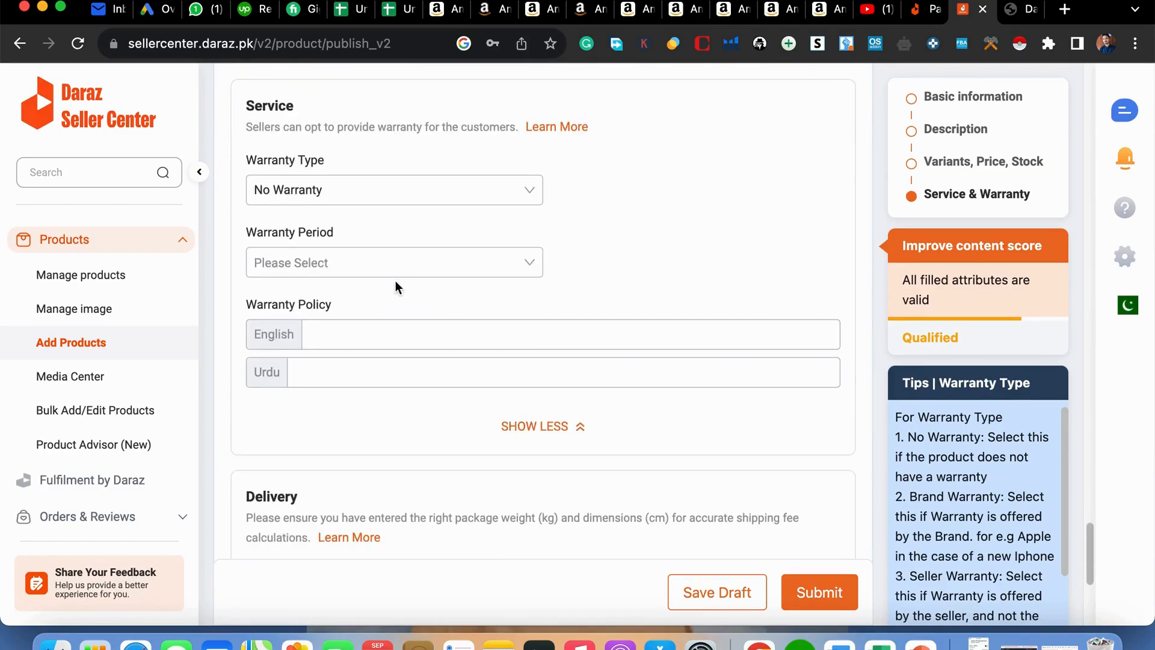
{"action": "left_click", "coordinate": [428, 263]}
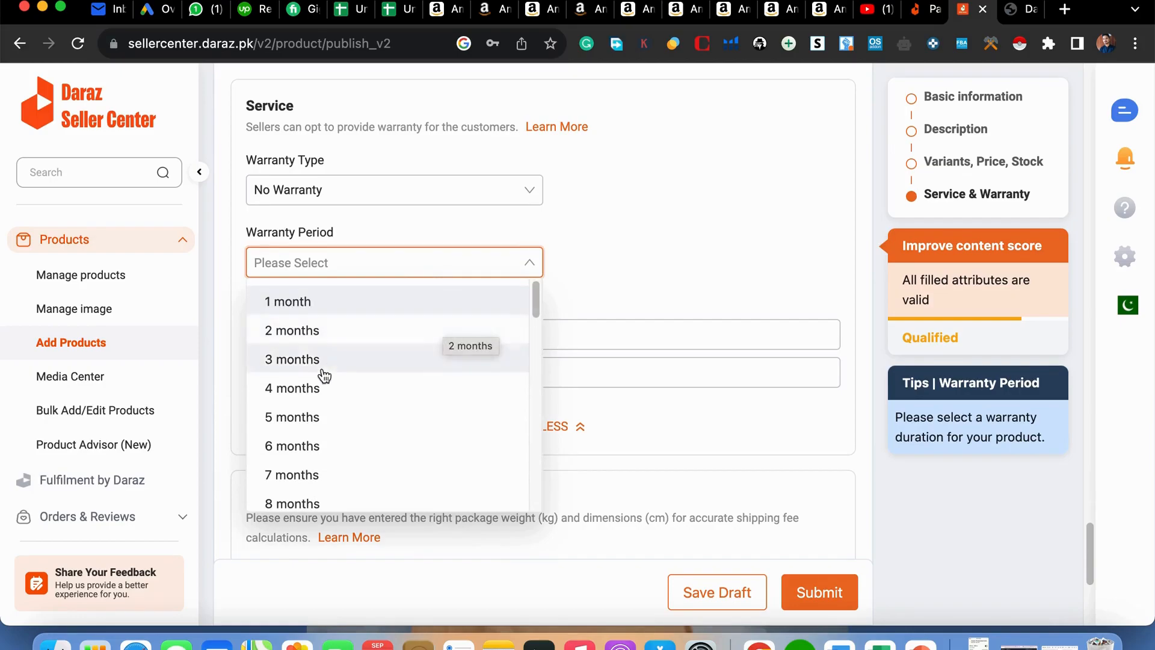
{"action": "left_click", "coordinate": [672, 238]}
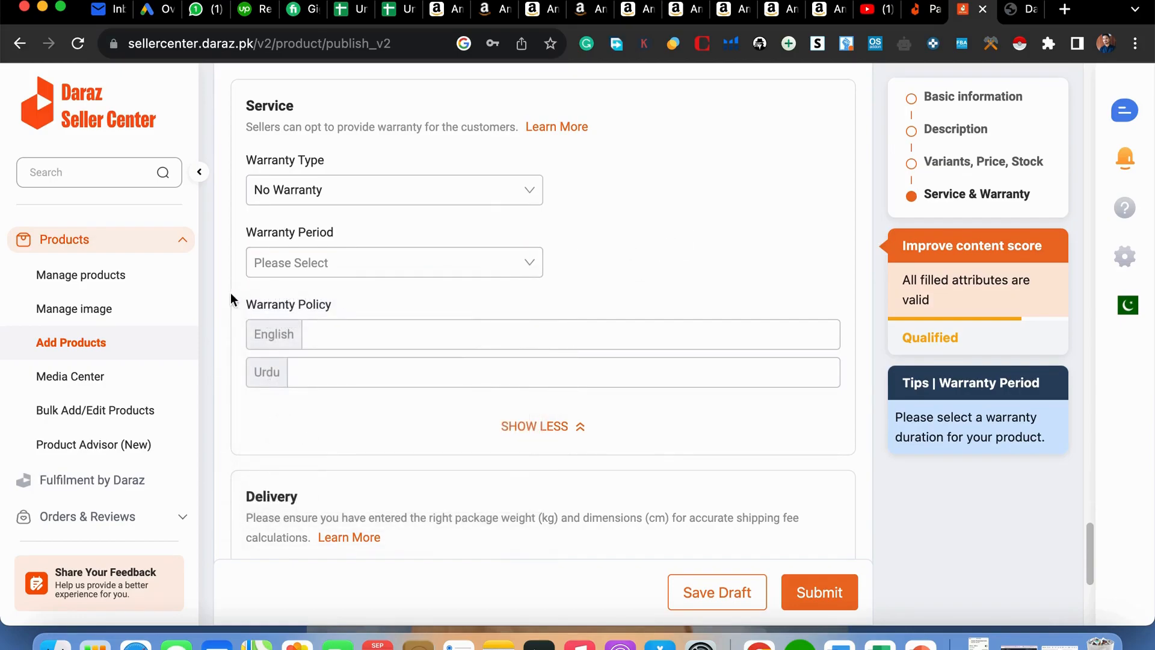
{"action": "scroll", "coordinate": [355, 364], "scroll_direction": "down", "scroll_amount": 1}
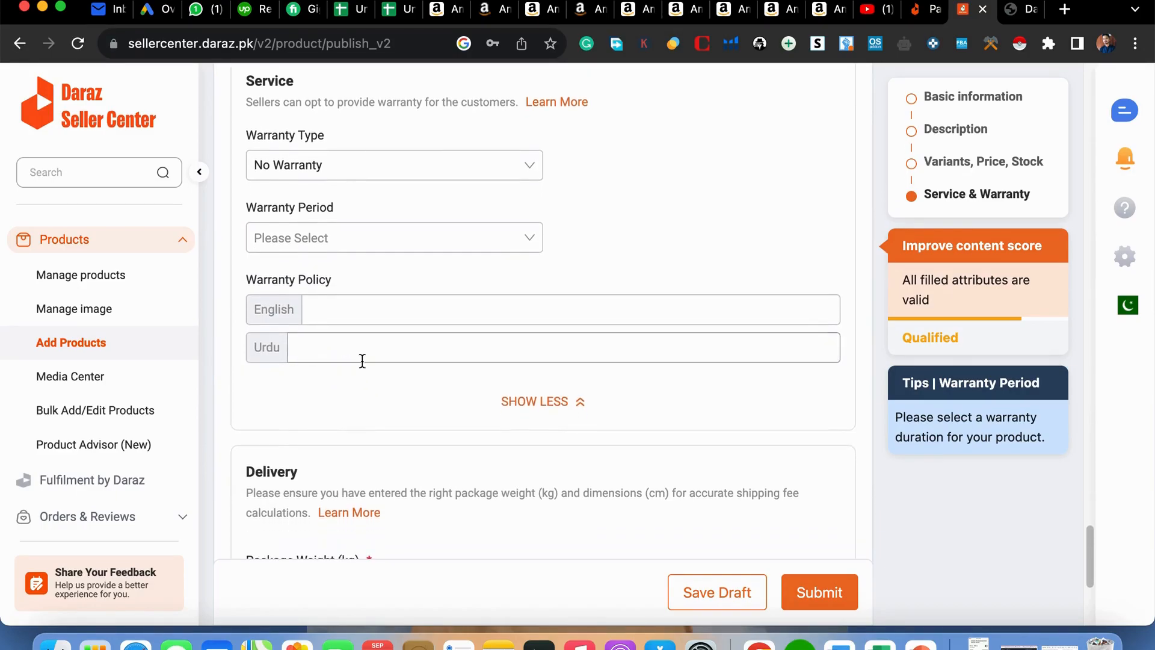
{"action": "left_click", "coordinate": [338, 301]}
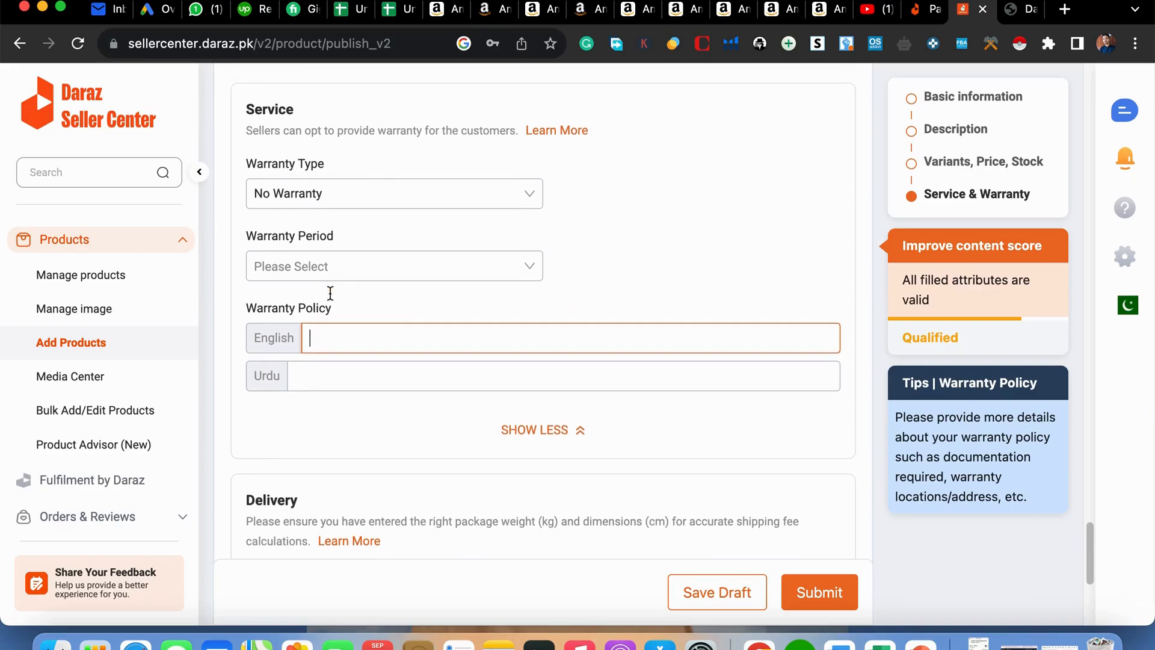
{"action": "scroll", "coordinate": [366, 294], "scroll_direction": "down", "scroll_amount": 3}
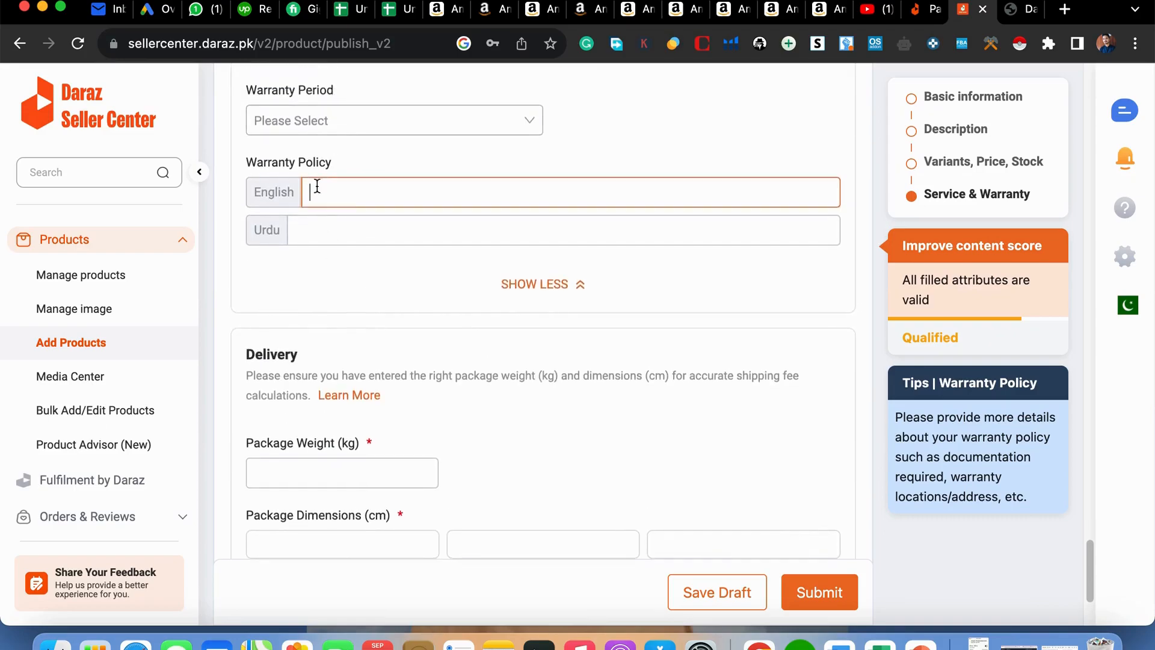
{"action": "scroll", "coordinate": [328, 188], "scroll_direction": "up", "scroll_amount": 2}
{"action": "scroll", "coordinate": [397, 345], "scroll_direction": "down", "scroll_amount": 1}
{"action": "left_click", "coordinate": [547, 309]}
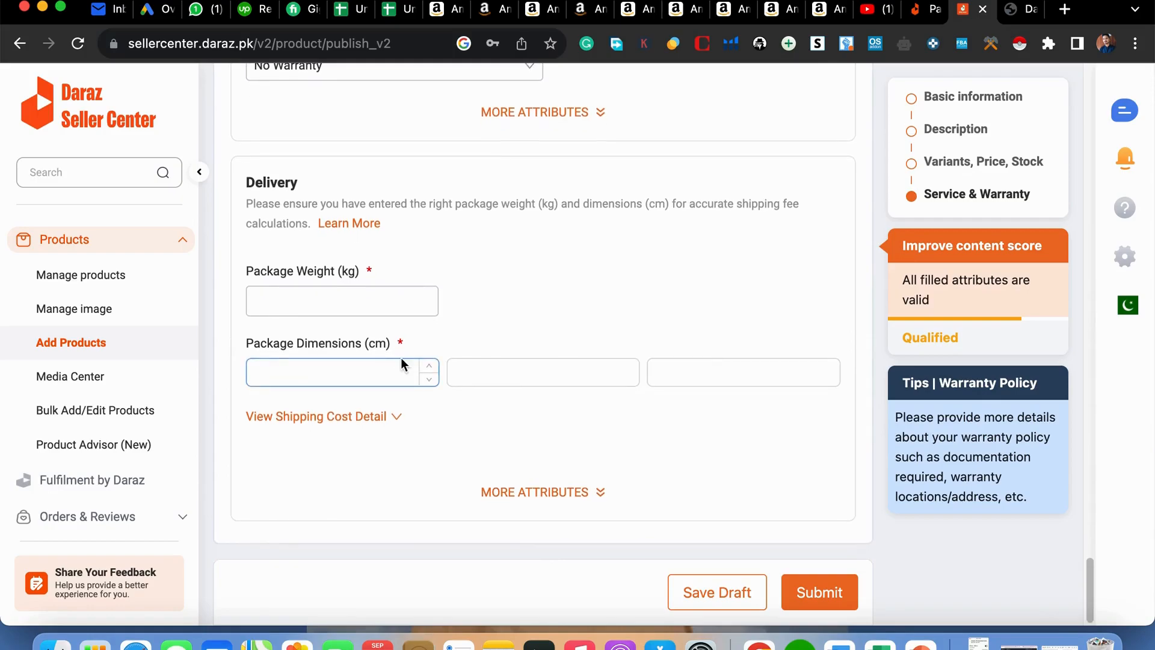
Step: Set the package weight to 0.5 kg in the Delivery section and start the package dimensions entry
{"action": "scroll", "coordinate": [601, 325], "scroll_direction": "up", "scroll_amount": 1}
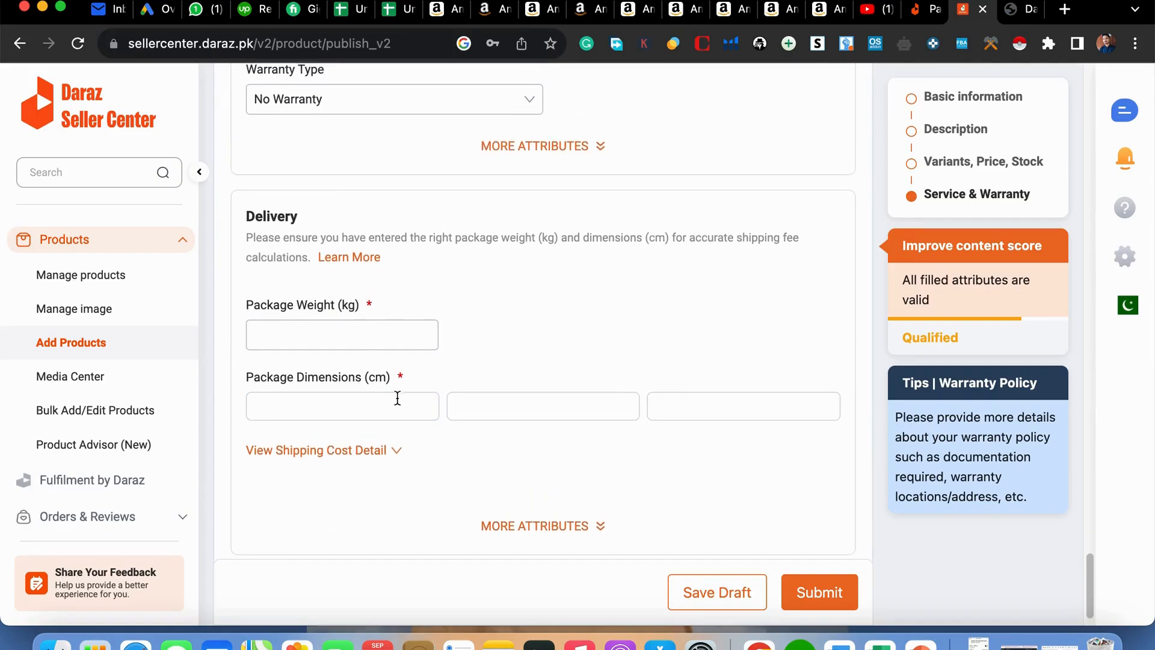
{"action": "scroll", "coordinate": [397, 394], "scroll_direction": "down", "scroll_amount": 1}
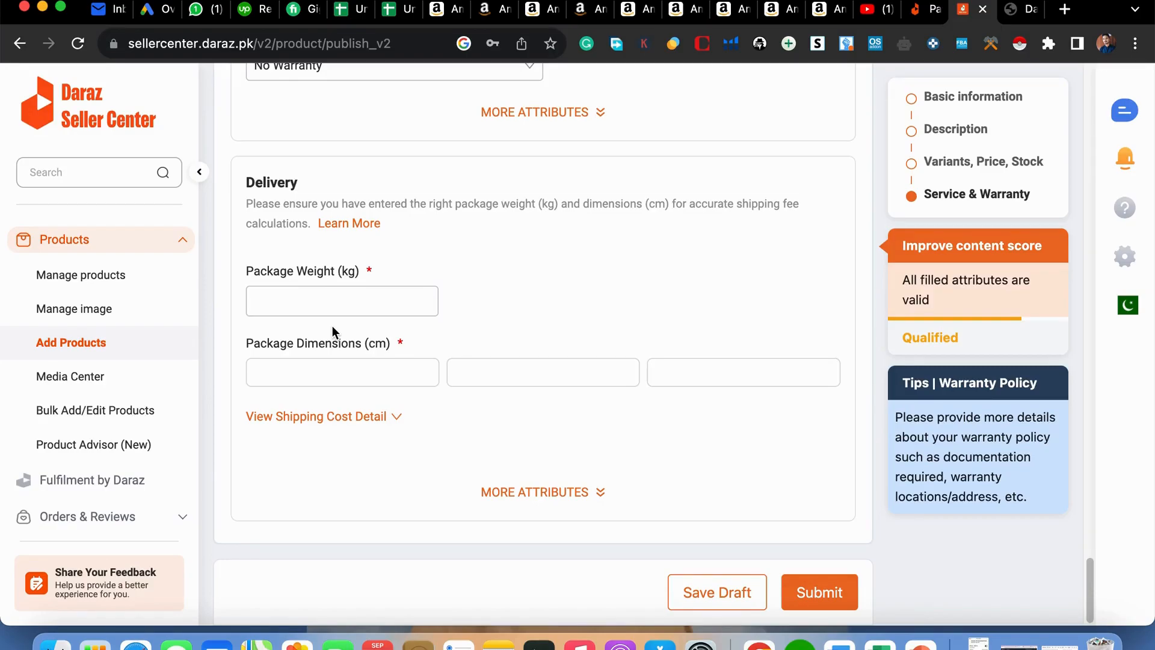
{"action": "left_click", "coordinate": [332, 299]}
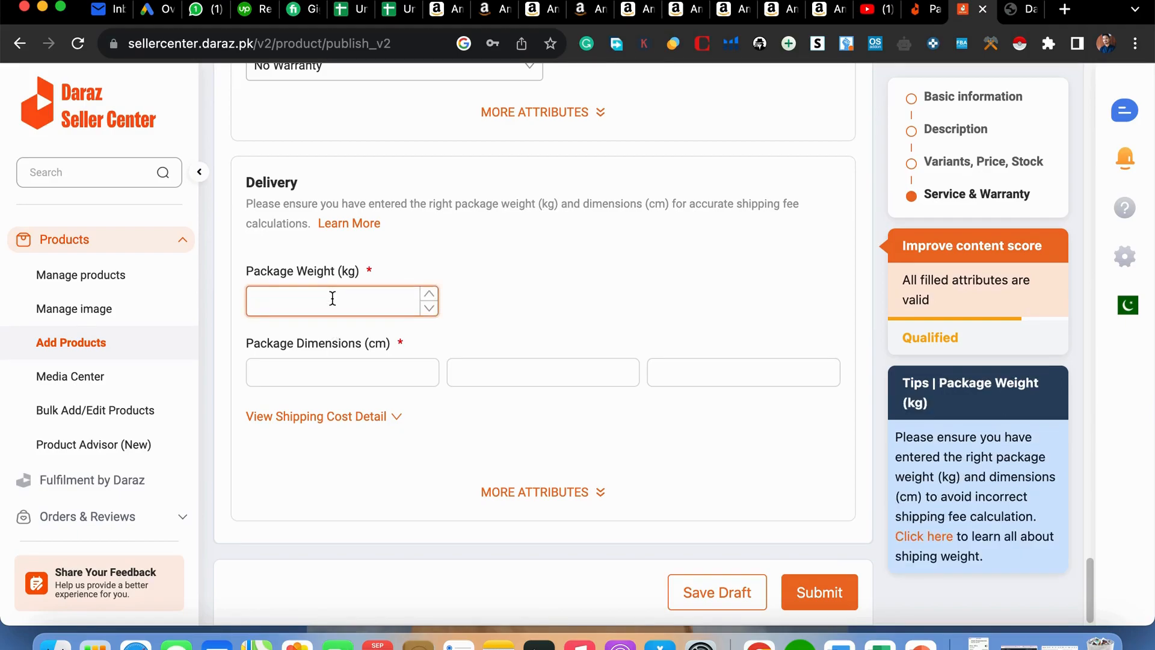
{"action": "type", "text": "0."}
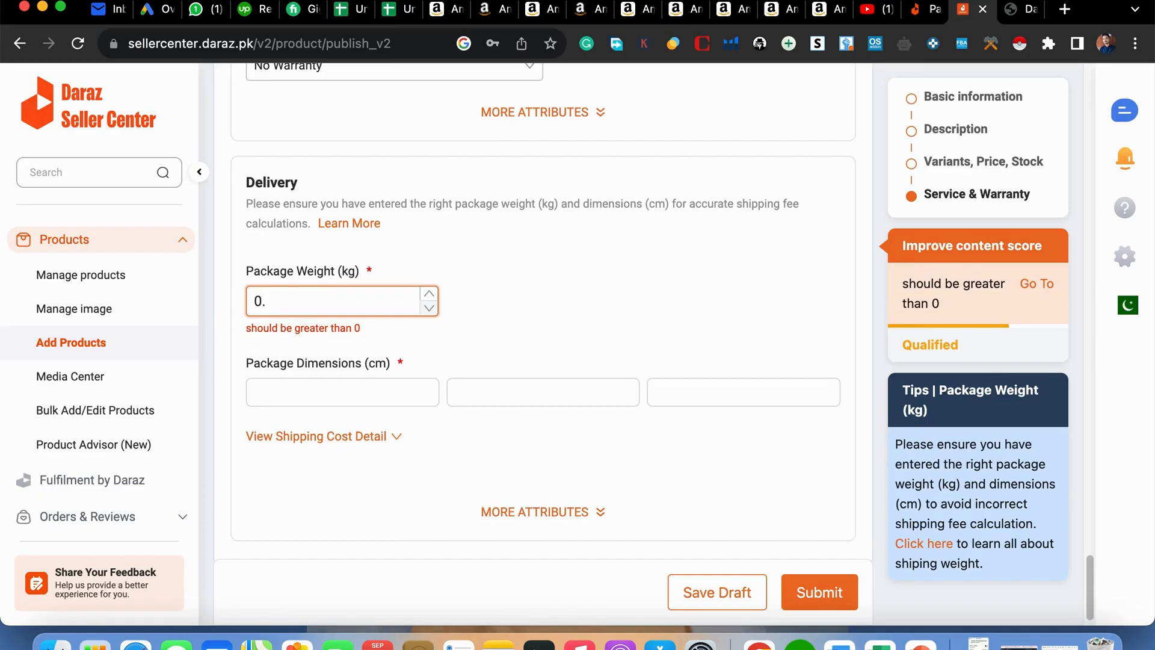
{"action": "type", "text": "5"}
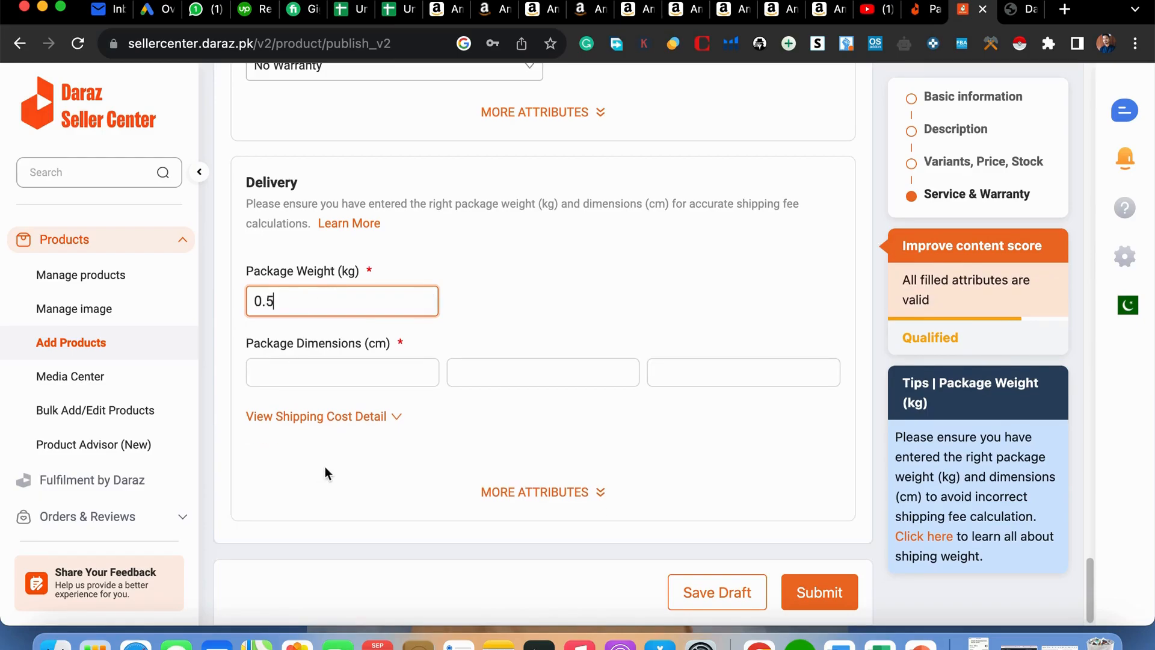
{"action": "left_click", "coordinate": [336, 378]}
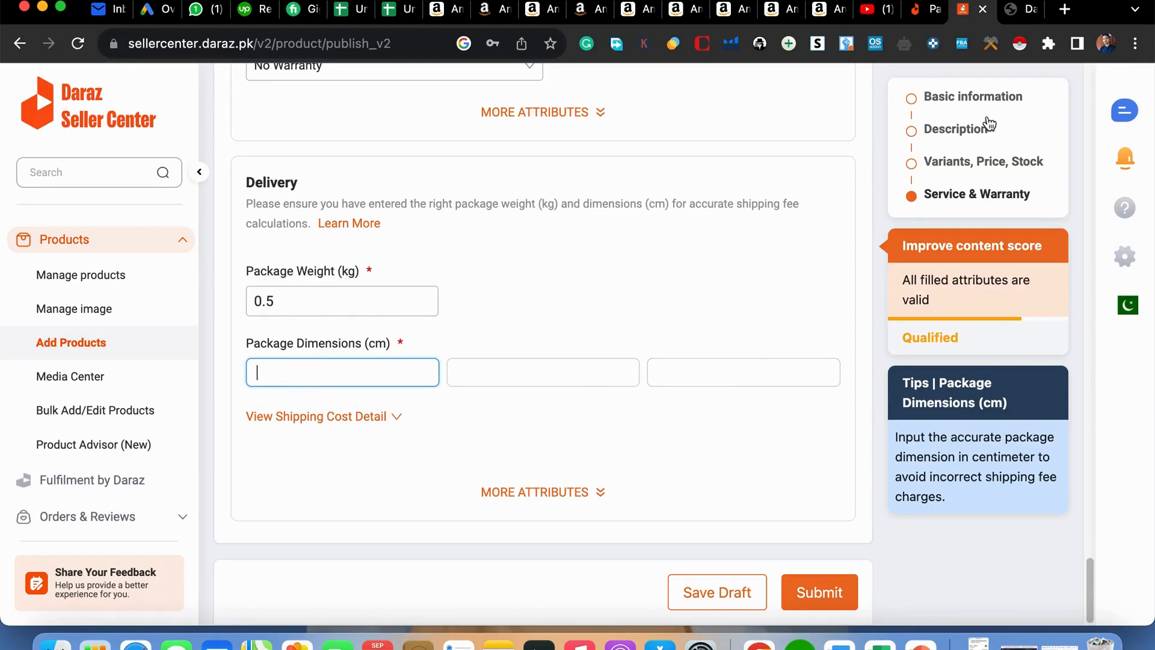
Step: Search the Daraz storefront for "daraz flyers", declining the friend offer, and look through the packaging flyers and their sizes
{"action": "left_click", "coordinate": [927, 9]}
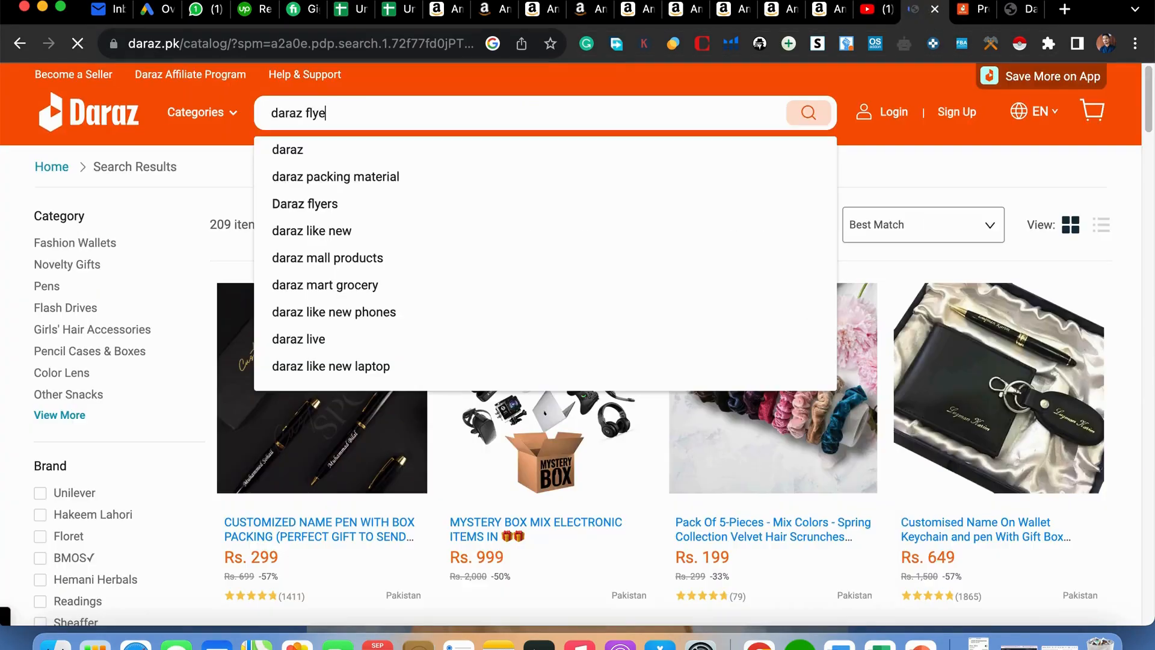
{"action": "type", "text": "rs"}
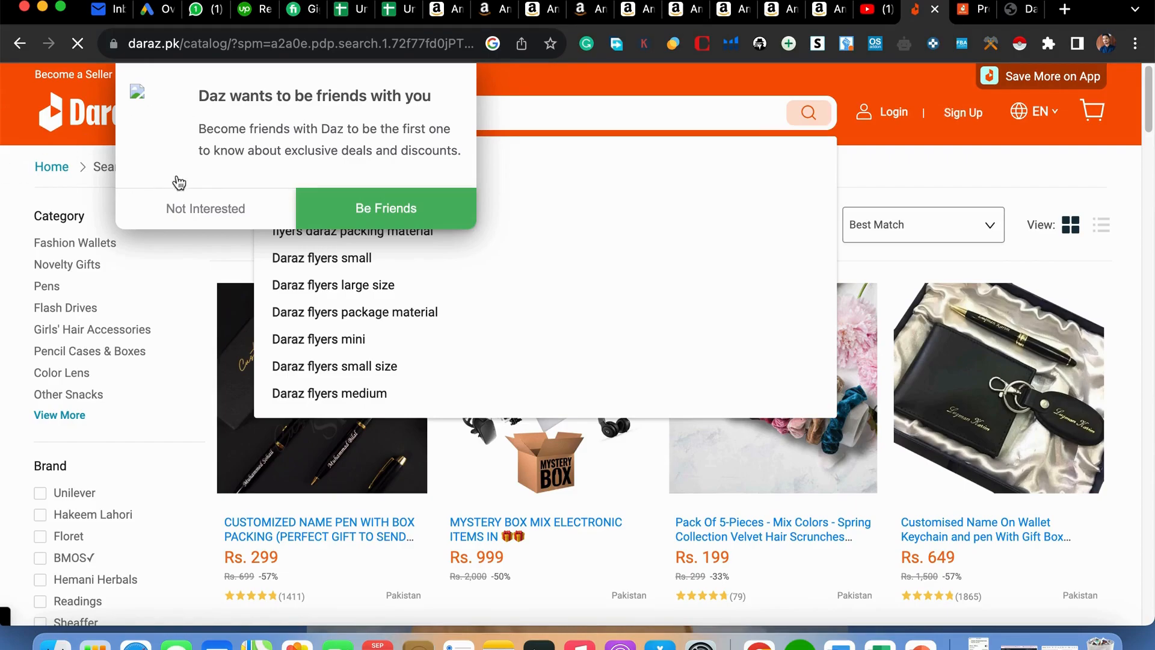
{"action": "left_click", "coordinate": [186, 208]}
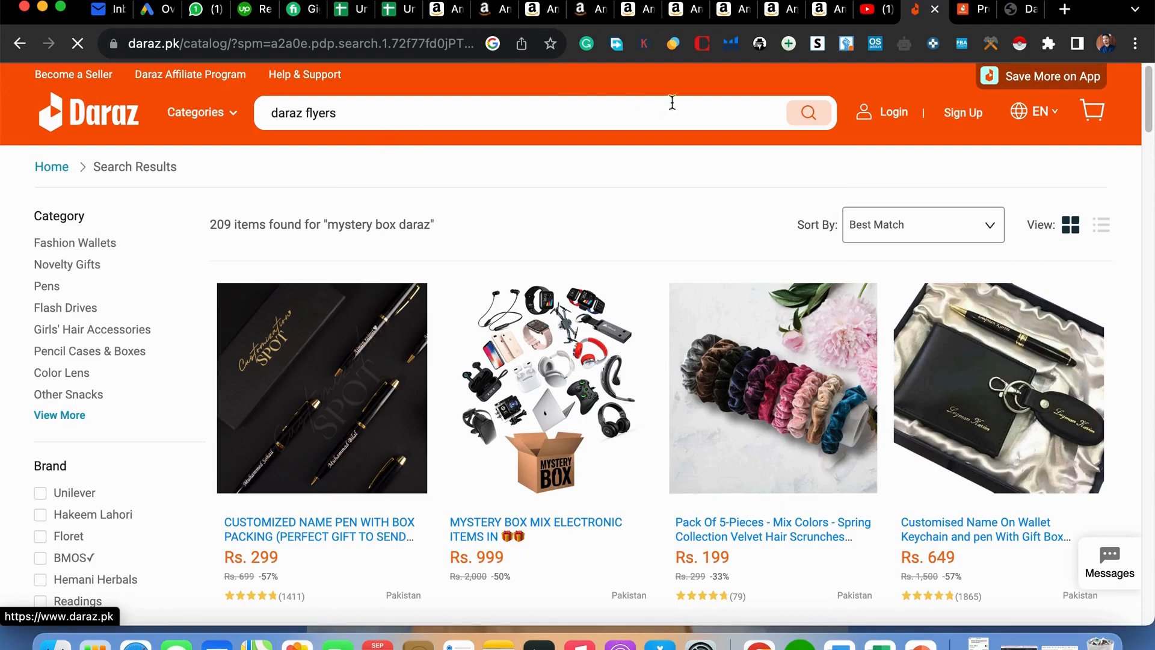
{"action": "left_click", "coordinate": [811, 124]}
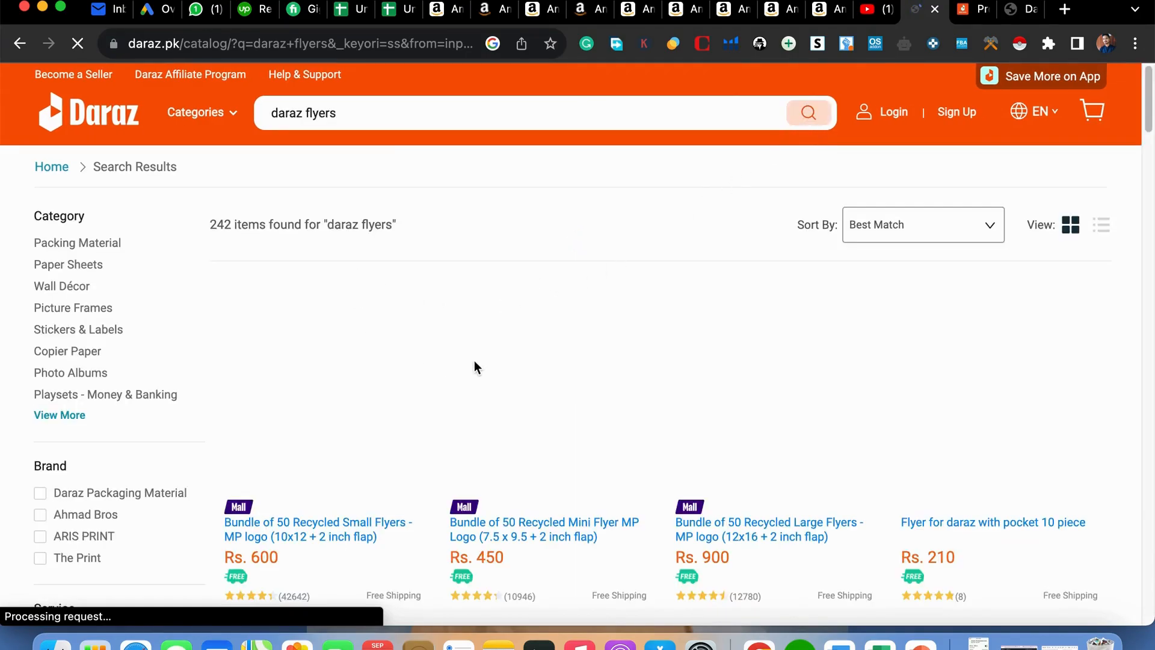
{"action": "scroll", "coordinate": [481, 365], "scroll_direction": "down", "scroll_amount": 1}
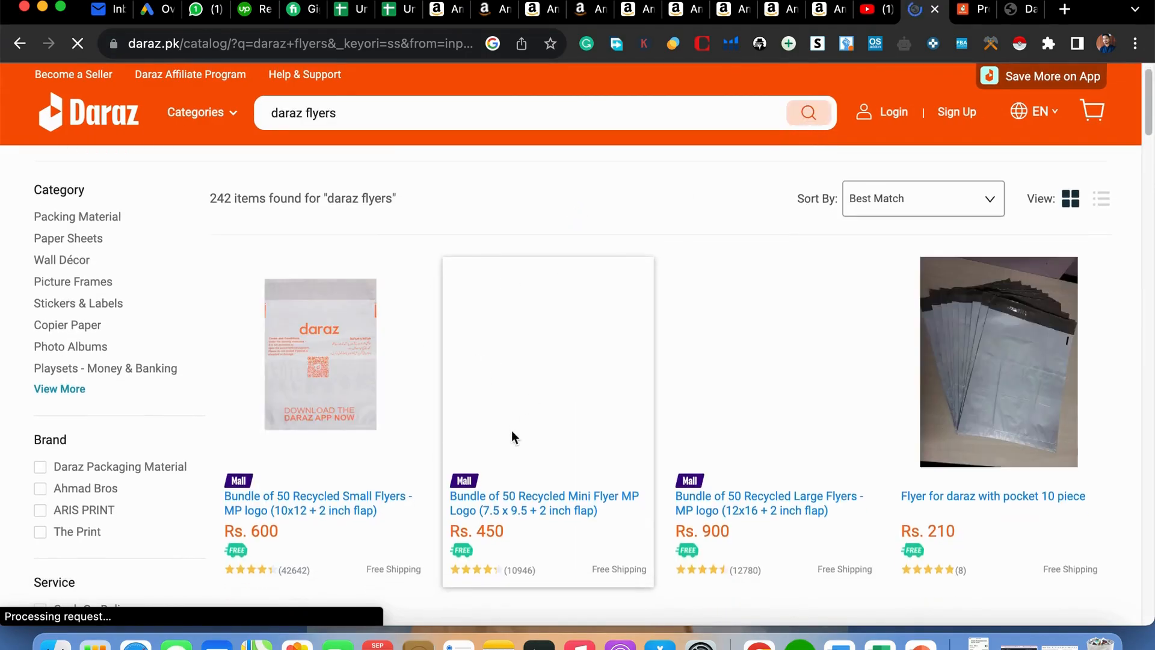
{"action": "scroll", "coordinate": [297, 523], "scroll_direction": "down", "scroll_amount": 2}
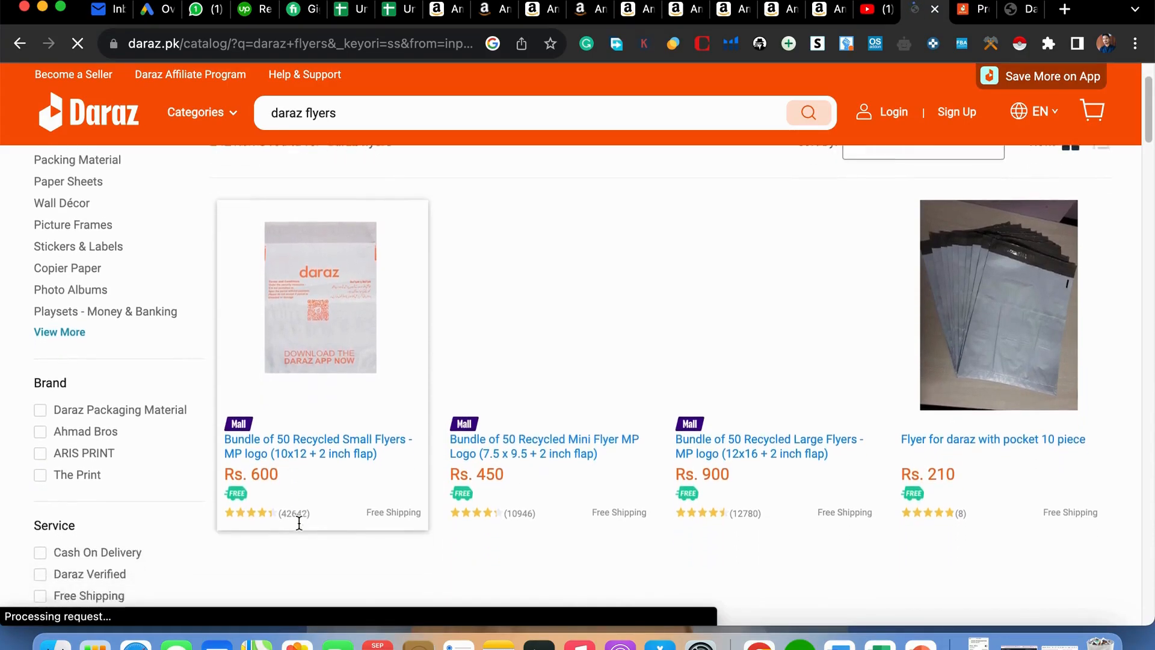
{"action": "scroll", "coordinate": [299, 523], "scroll_direction": "down", "scroll_amount": 1}
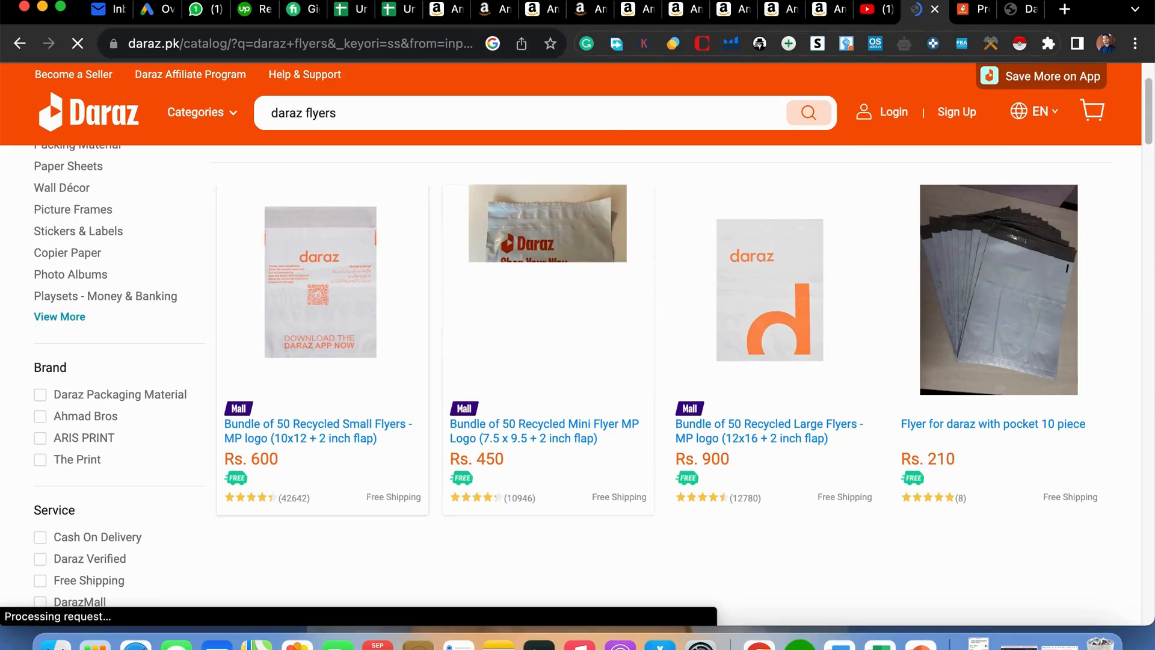
Step: Set the package dimensions to 10.00, 12.00 and 2.00 cm in the product form's Delivery section
{"action": "left_click", "coordinate": [984, 17]}
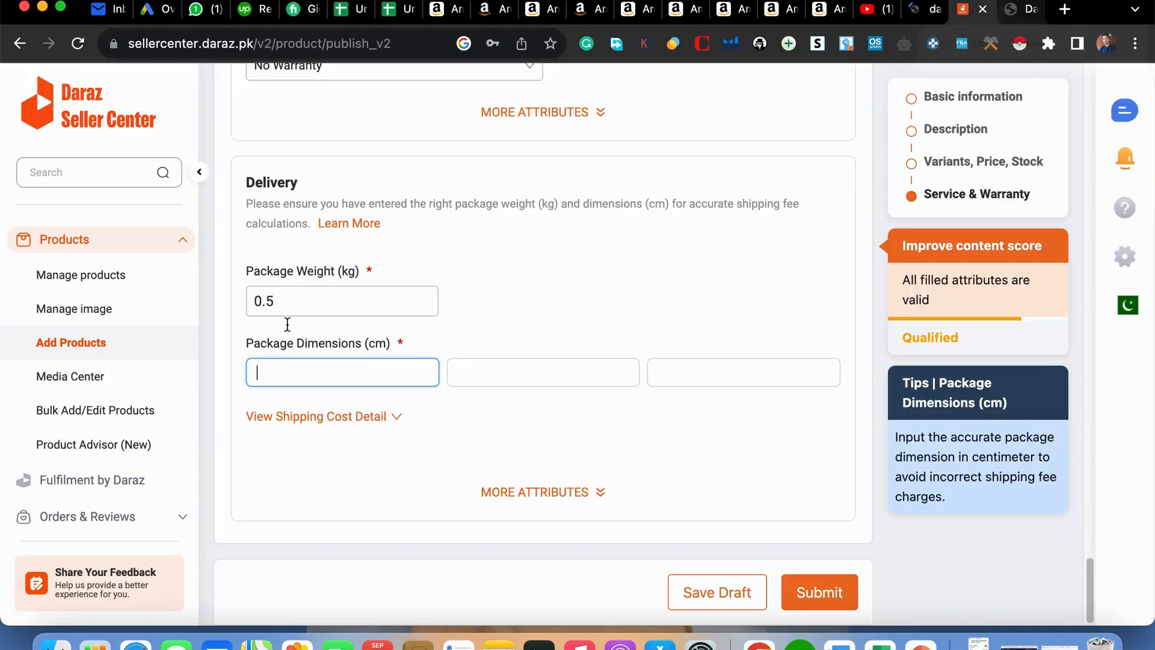
{"action": "type", "text": "10.00"}
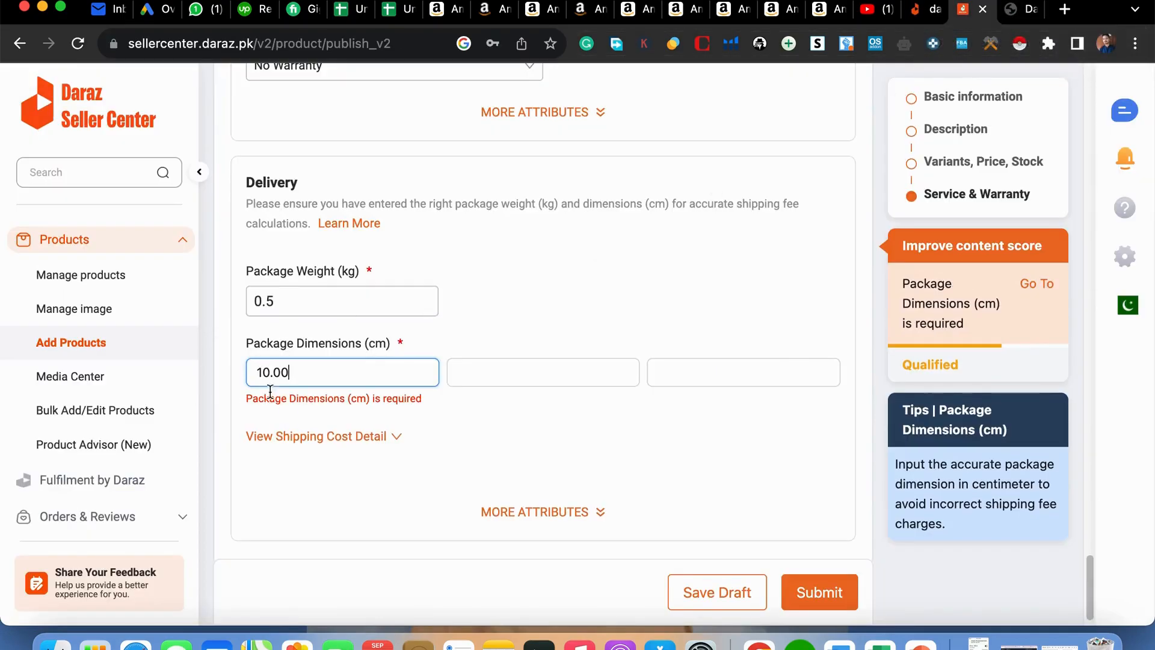
{"action": "left_click", "coordinate": [508, 370]}
{"action": "type", "text": "12"}
{"action": "left_click", "coordinate": [726, 374]}
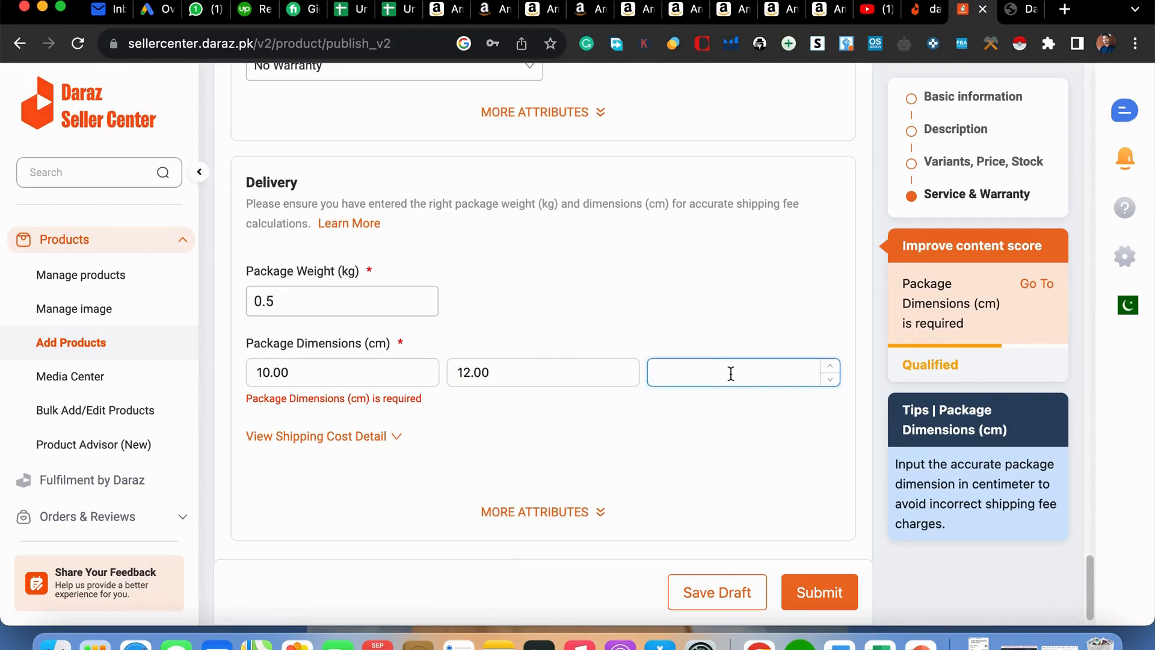
{"action": "type", "text": "2.00"}
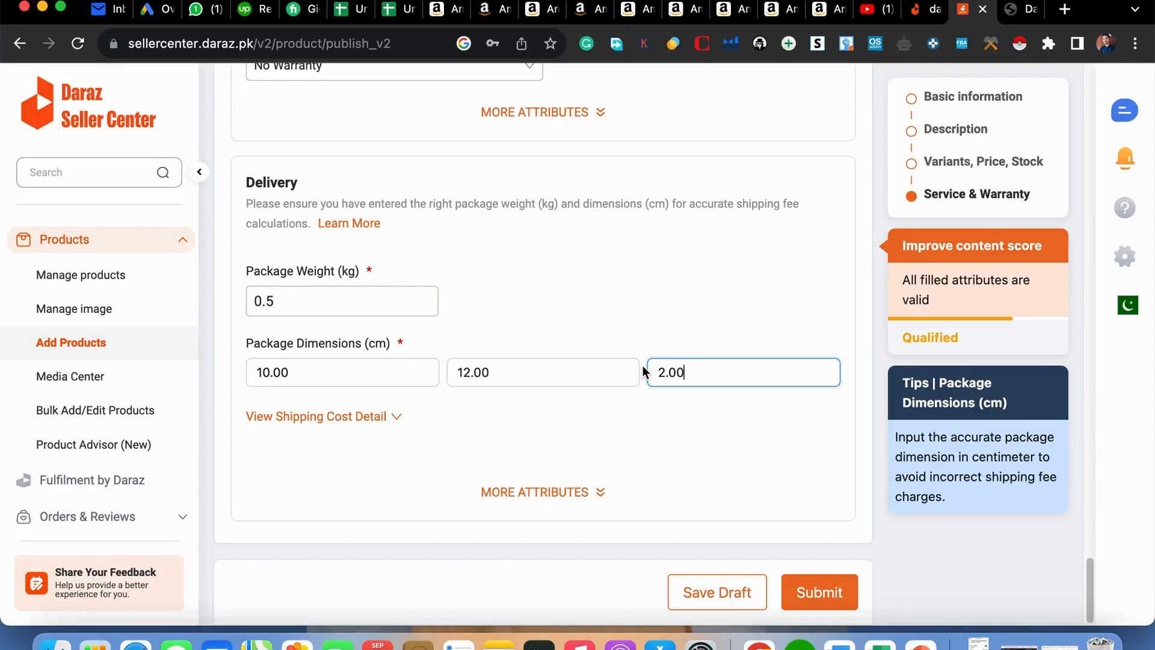
Step: Compare the flyer sizes and prices again in the Daraz storefront's search results
{"action": "left_click", "coordinate": [924, 12]}
{"action": "scroll", "coordinate": [680, 448], "scroll_direction": "down", "scroll_amount": 7}
{"action": "scroll", "coordinate": [691, 444], "scroll_direction": "down", "scroll_amount": 2}
{"action": "scroll", "coordinate": [490, 378], "scroll_direction": "up", "scroll_amount": 6}
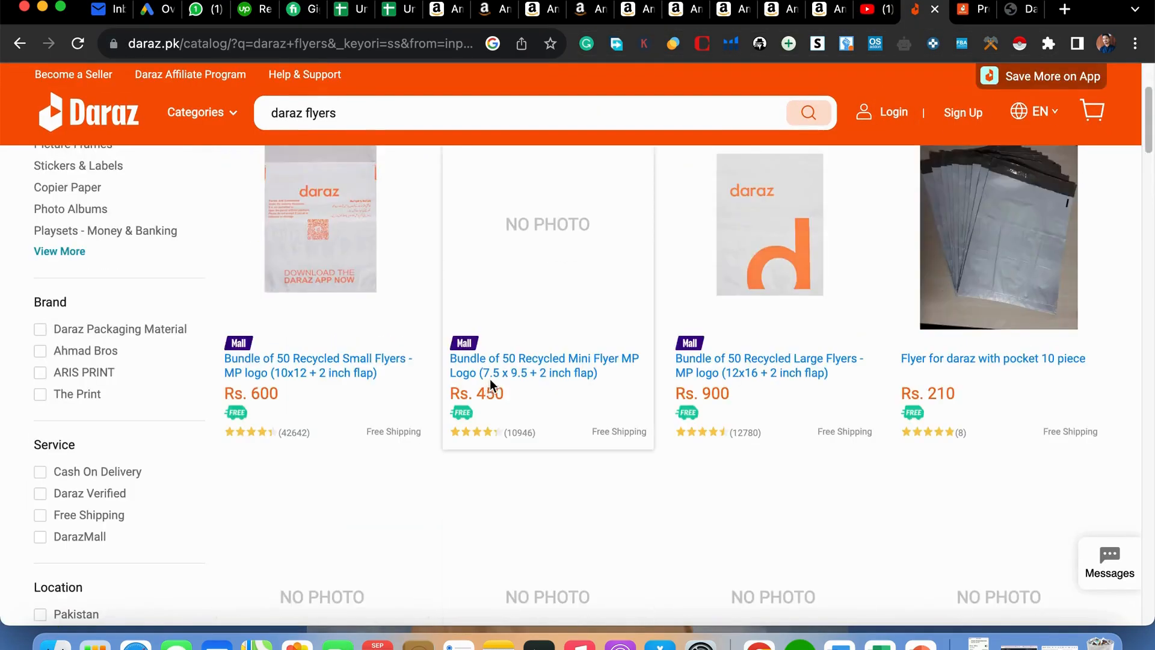
{"action": "scroll", "coordinate": [490, 378], "scroll_direction": "up", "scroll_amount": 2}
Step: Return to the product form, show the additional delivery attributes and mark Dangerous Goods as None
{"action": "left_click", "coordinate": [972, 12]}
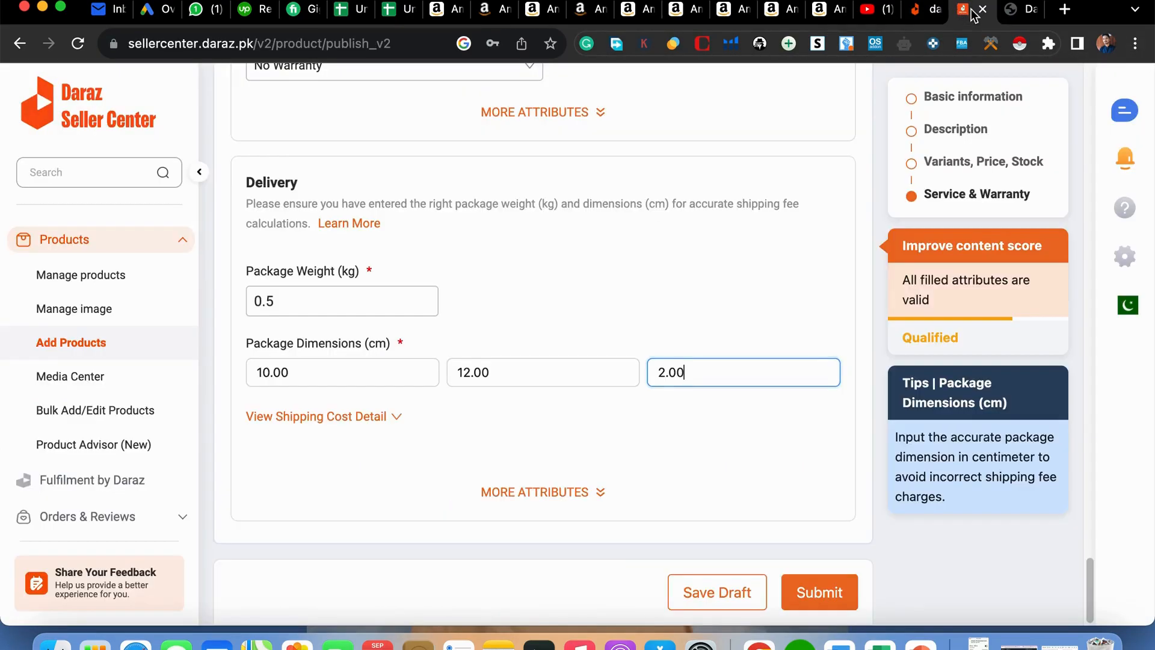
{"action": "left_click", "coordinate": [534, 492]}
{"action": "scroll", "coordinate": [505, 433], "scroll_direction": "down", "scroll_amount": 1}
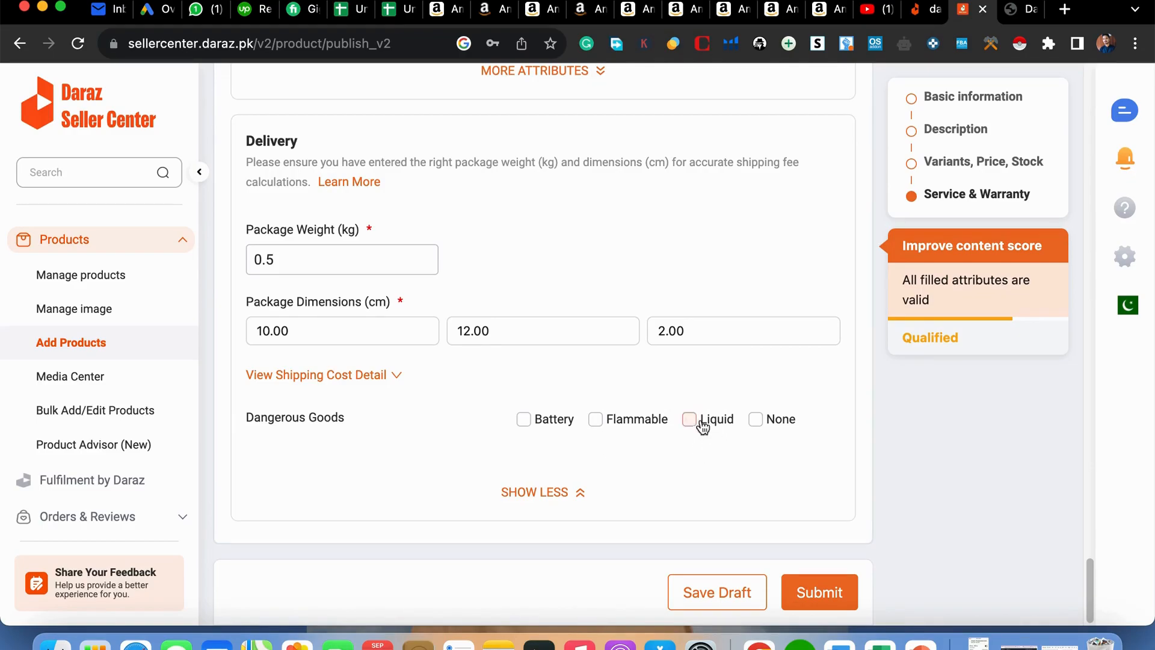
{"action": "left_click", "coordinate": [755, 420]}
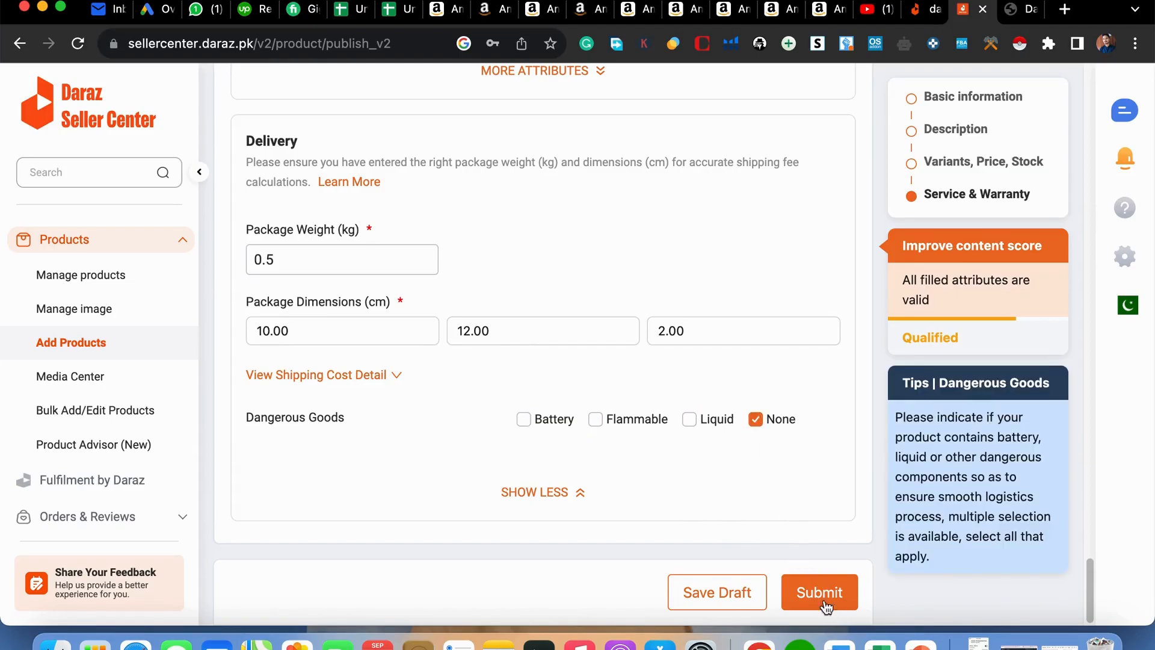
{"action": "scroll", "coordinate": [349, 240], "scroll_direction": "up", "scroll_amount": 10}
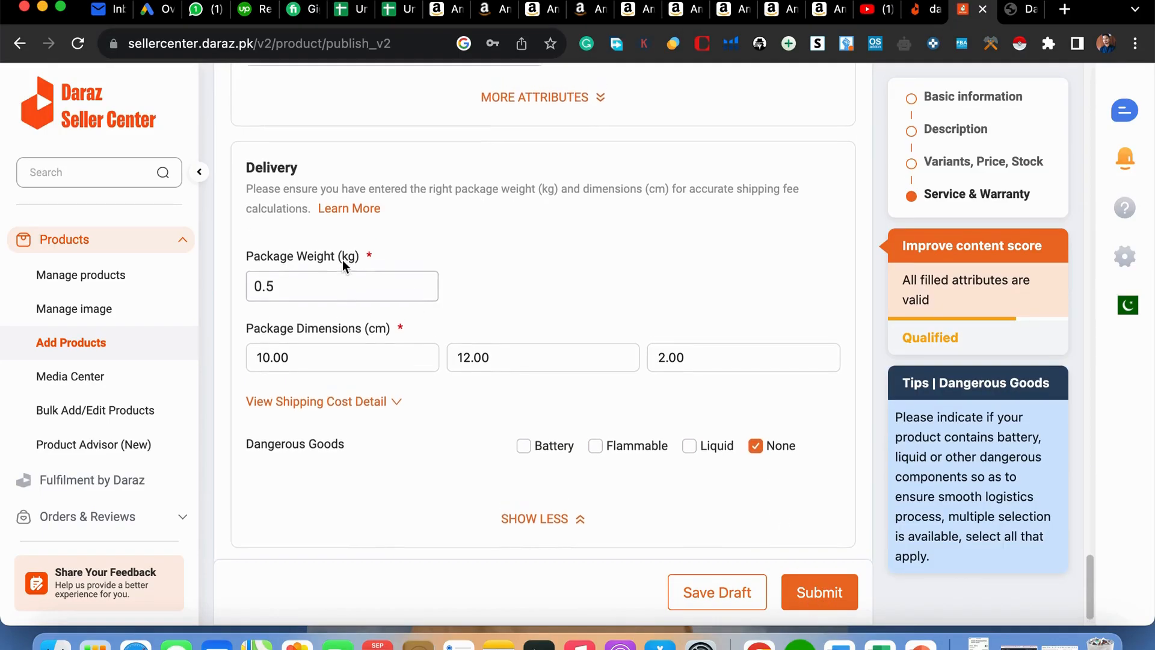